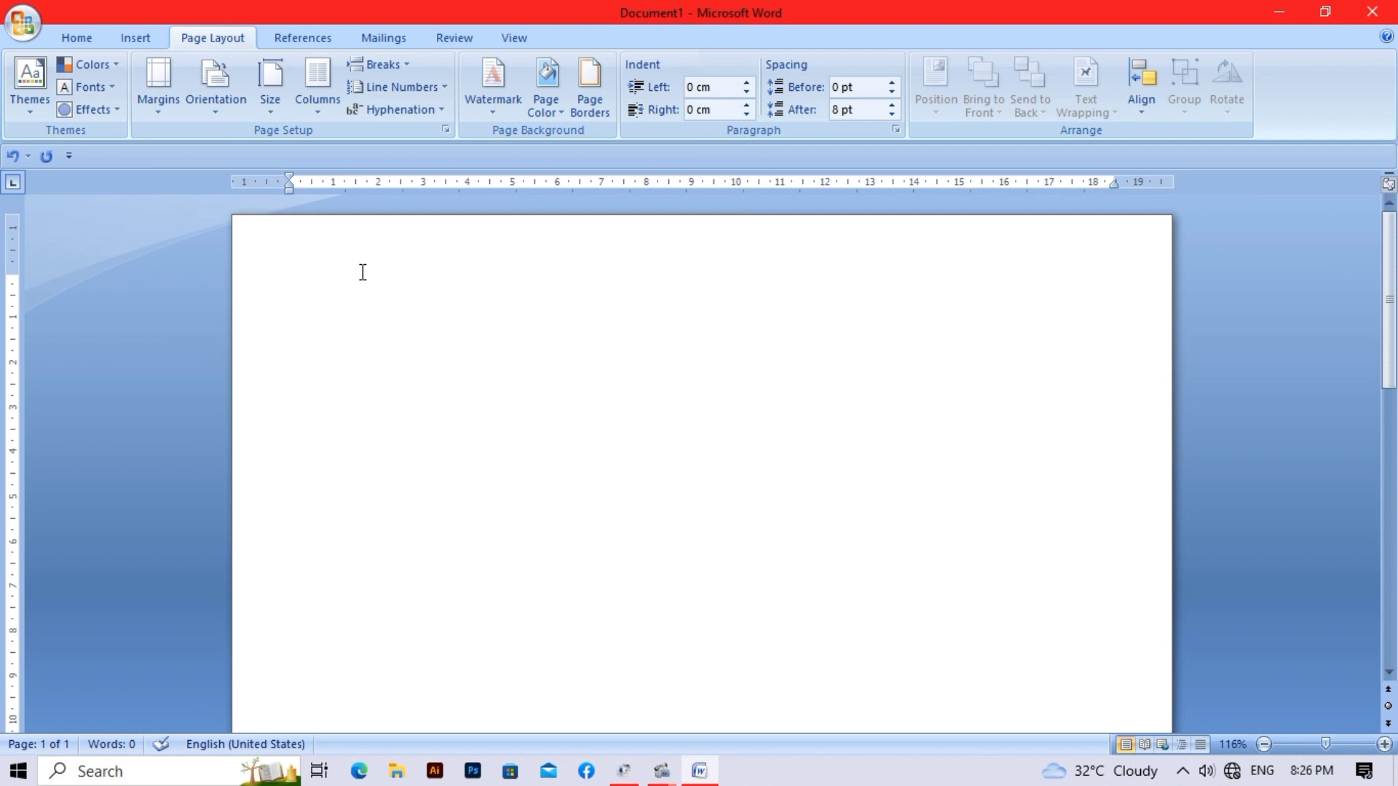
- Type the BIO DATA heading and a NAME :- line beneath it
{"action": "type", "text": "BIO"}
{"action": "type", "text": " DATA"}
{"action": "type", "text": "NAME"}
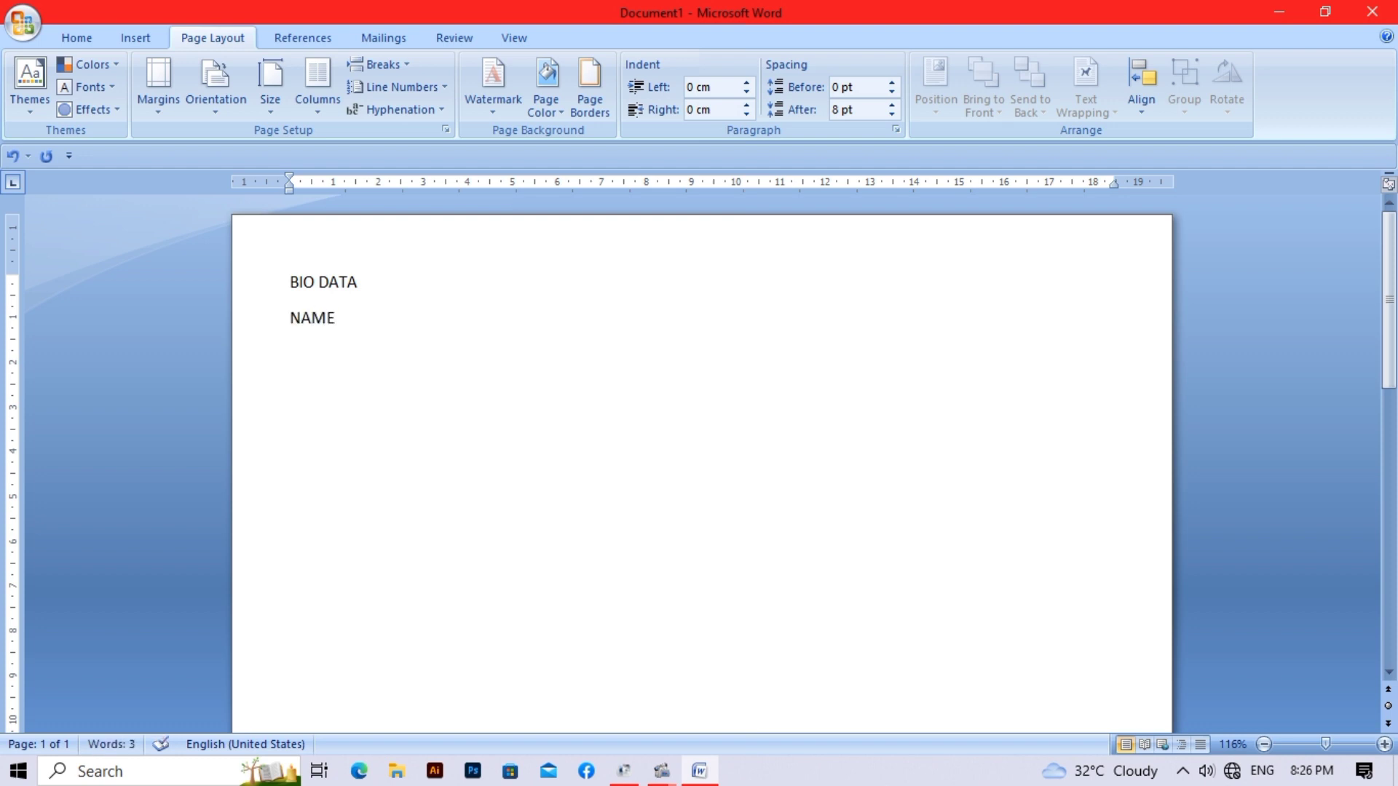
{"action": "type", "text": " :-"}
{"action": "key", "text": "Return"}
{"action": "type", "text": "Ma"}
{"action": "key", "text": "BackSpace"}
{"action": "type", "text": "illi"}
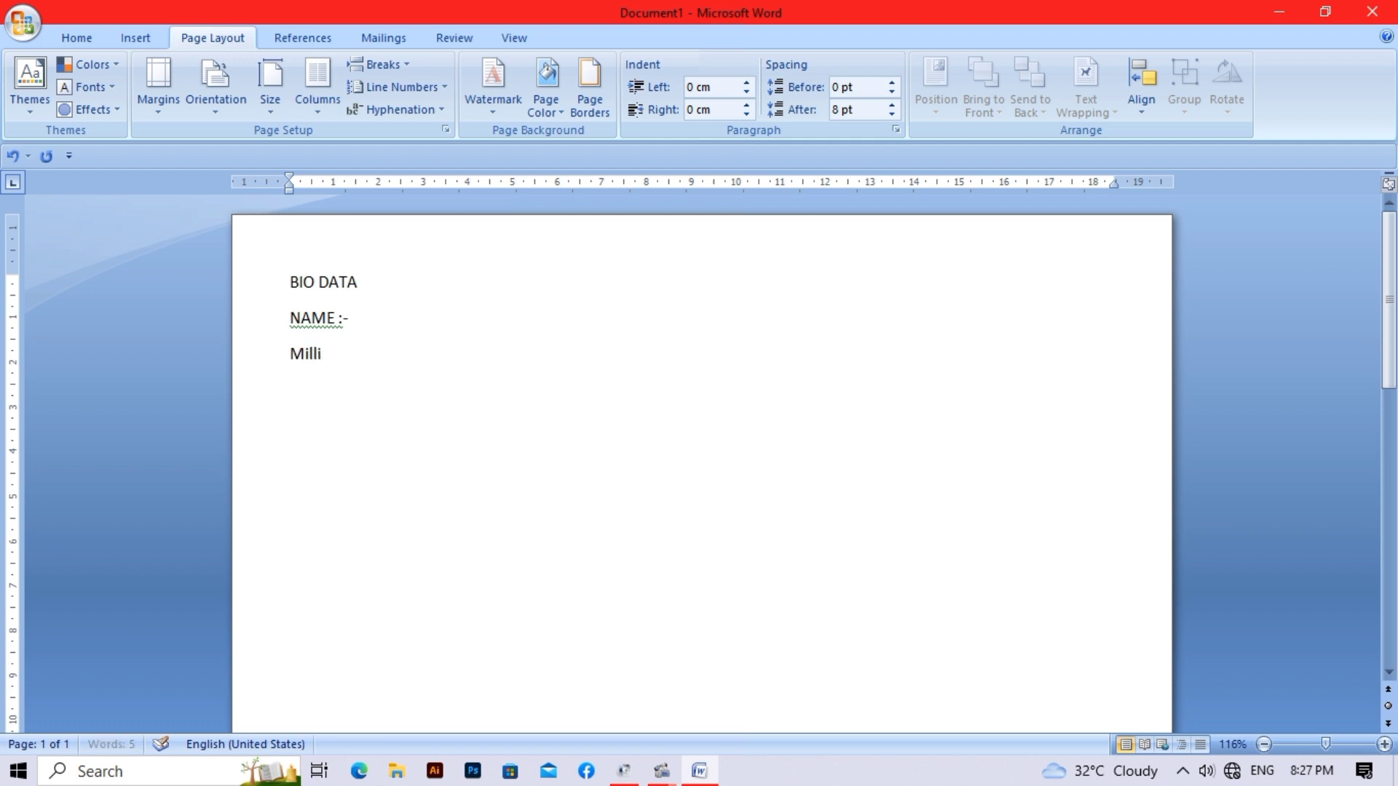
{"action": "type", "text": "ng ADD"}
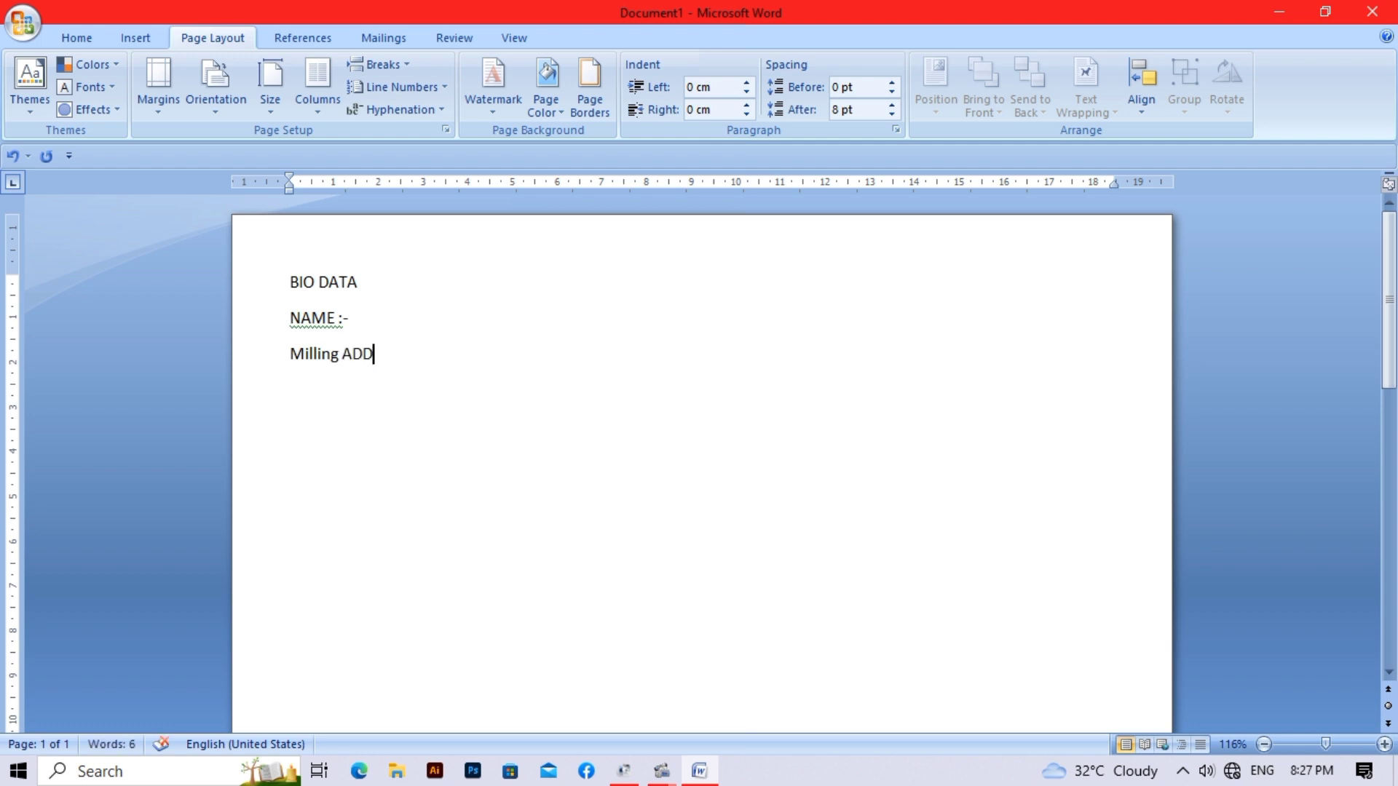
{"action": "key", "text": "BackSpace"}
{"action": "key", "text": "BackSpace"}
{"action": "type", "text": "ADDRESS"}
{"action": "key", "text": "BackSpace"}
{"action": "key", "text": "BackSpace"}
{"action": "key", "text": "BackSpace"}
{"action": "key", "text": "BackSpace"}
{"action": "key", "text": "BackSpace"}
{"action": "key", "text": "BackSpace"}
{"action": "key", "text": "BackSpace"}
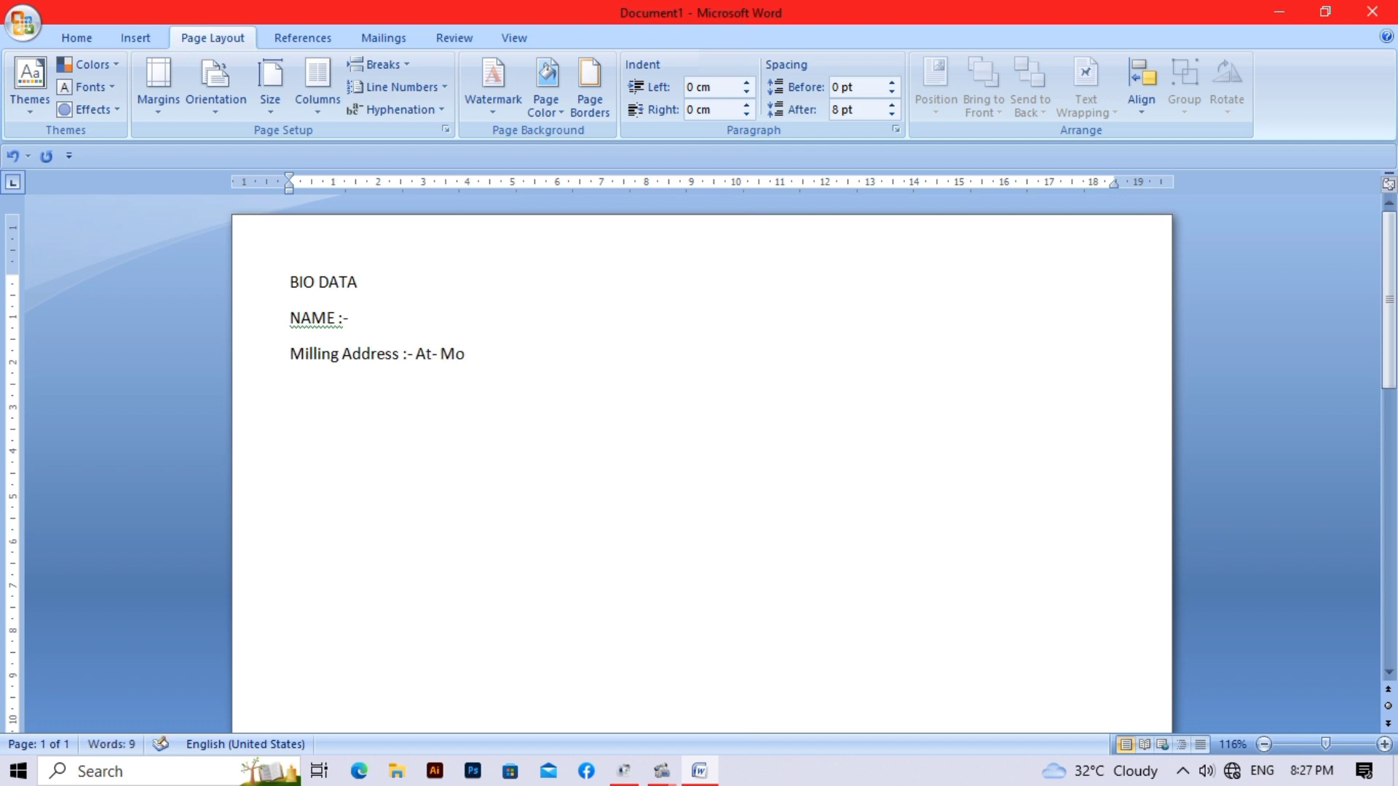
{"action": "key", "text": "Return"}
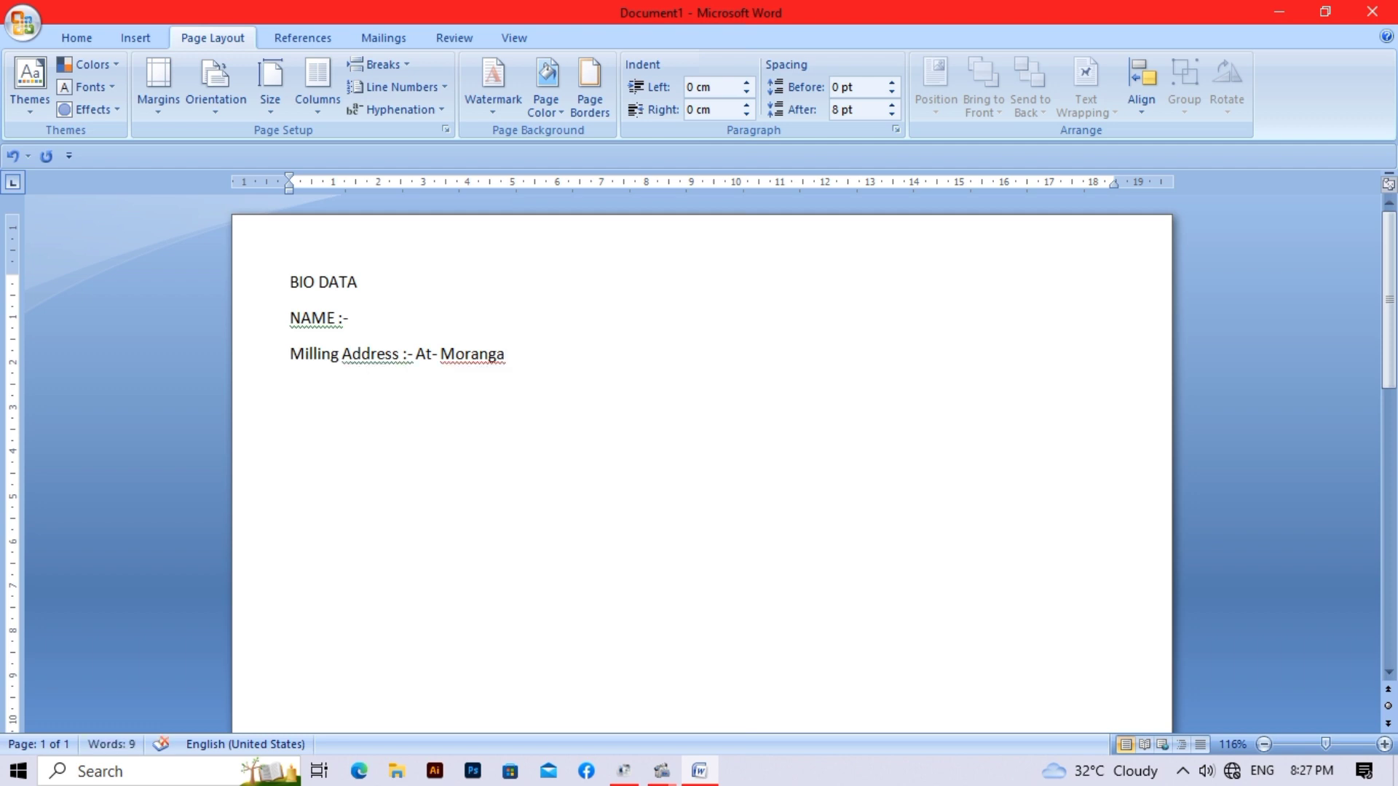
{"action": "type", "text": "VI"}
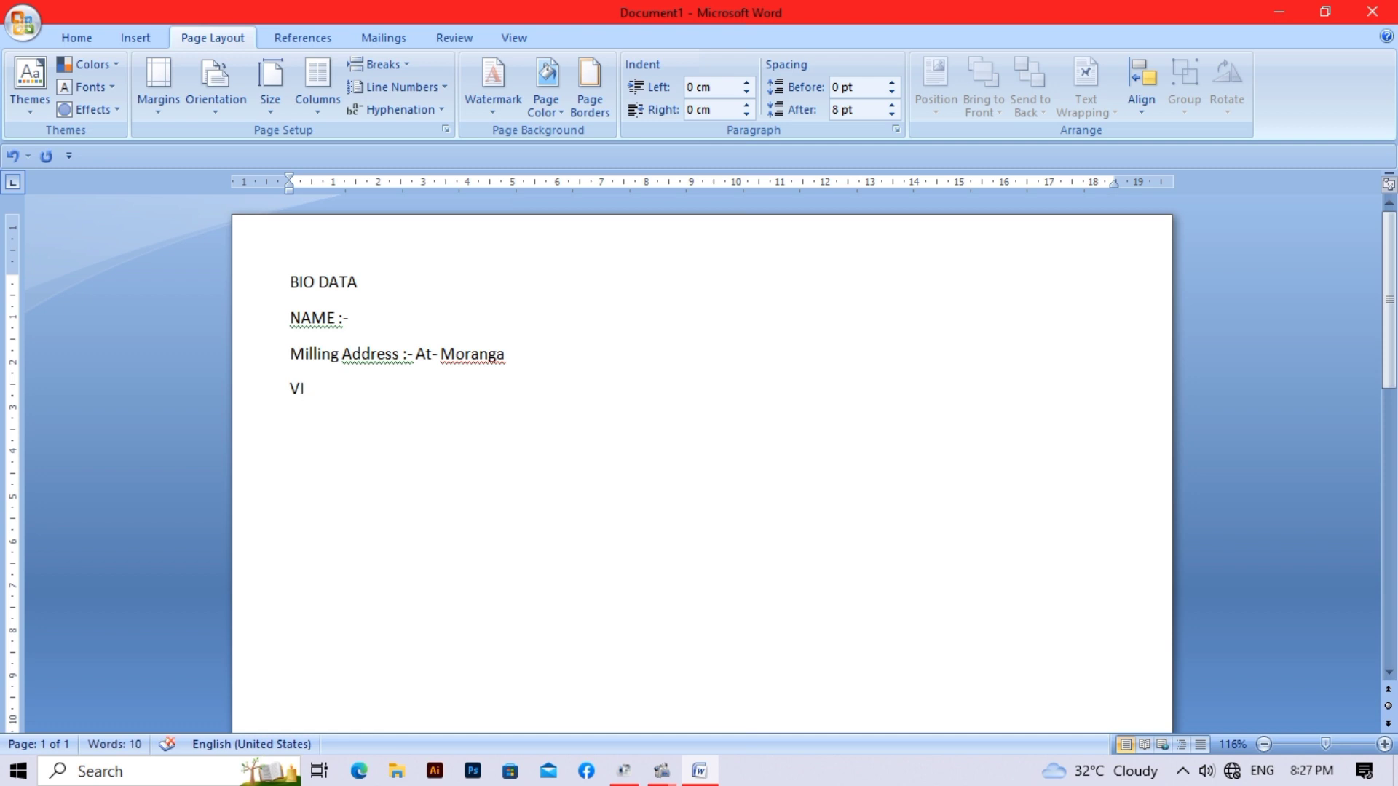
{"action": "key", "text": "BackSpace"}
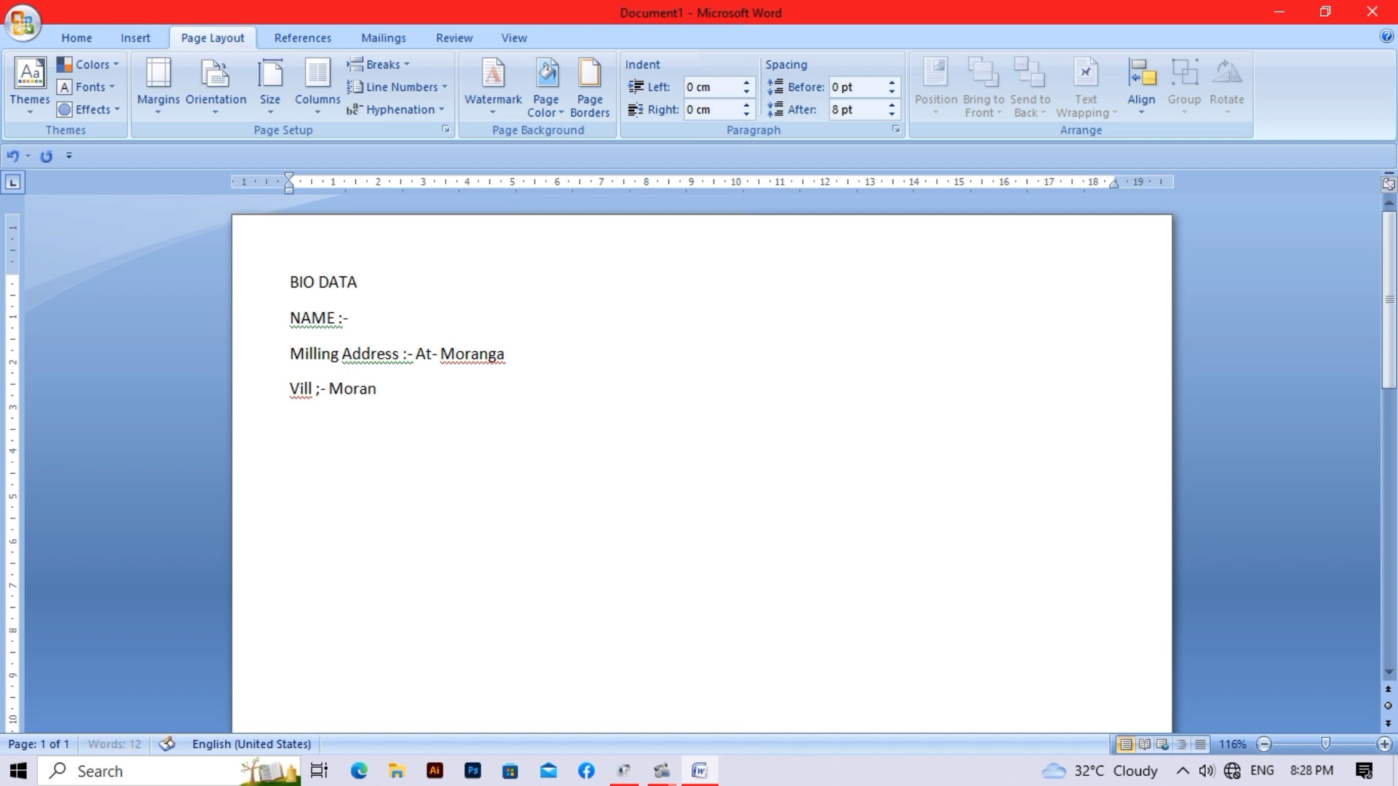
{"action": "key", "text": "Left"}
{"action": "key", "text": "Left"}
{"action": "key", "text": "Left"}
{"action": "key", "text": "Left"}
{"action": "key", "text": "Left"}
{"action": "key", "text": "Left"}
{"action": "key", "text": "Left"}
{"action": "key", "text": "Left"}
{"action": "key", "text": "Left"}
{"action": "key", "text": "BackSpace"}
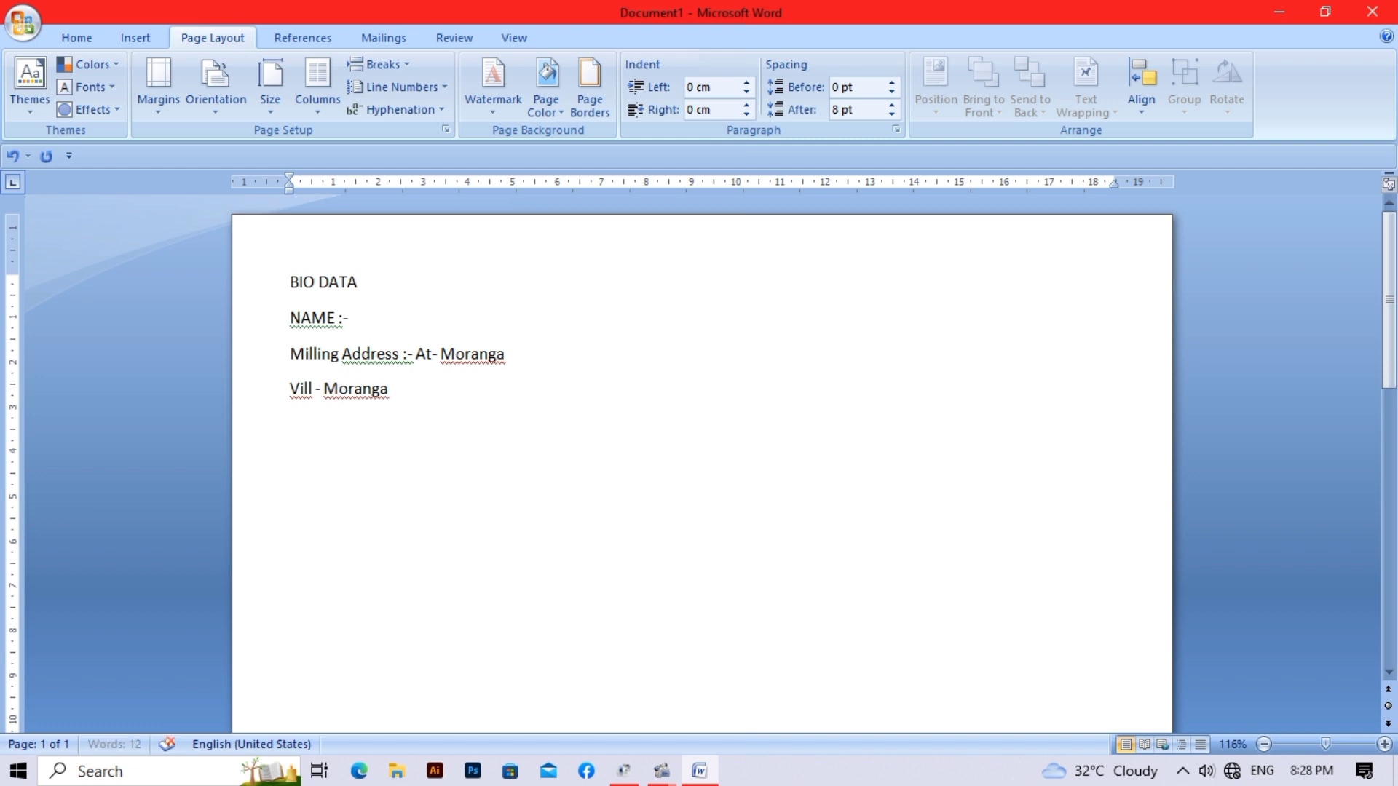
{"action": "type", "text": ":"}
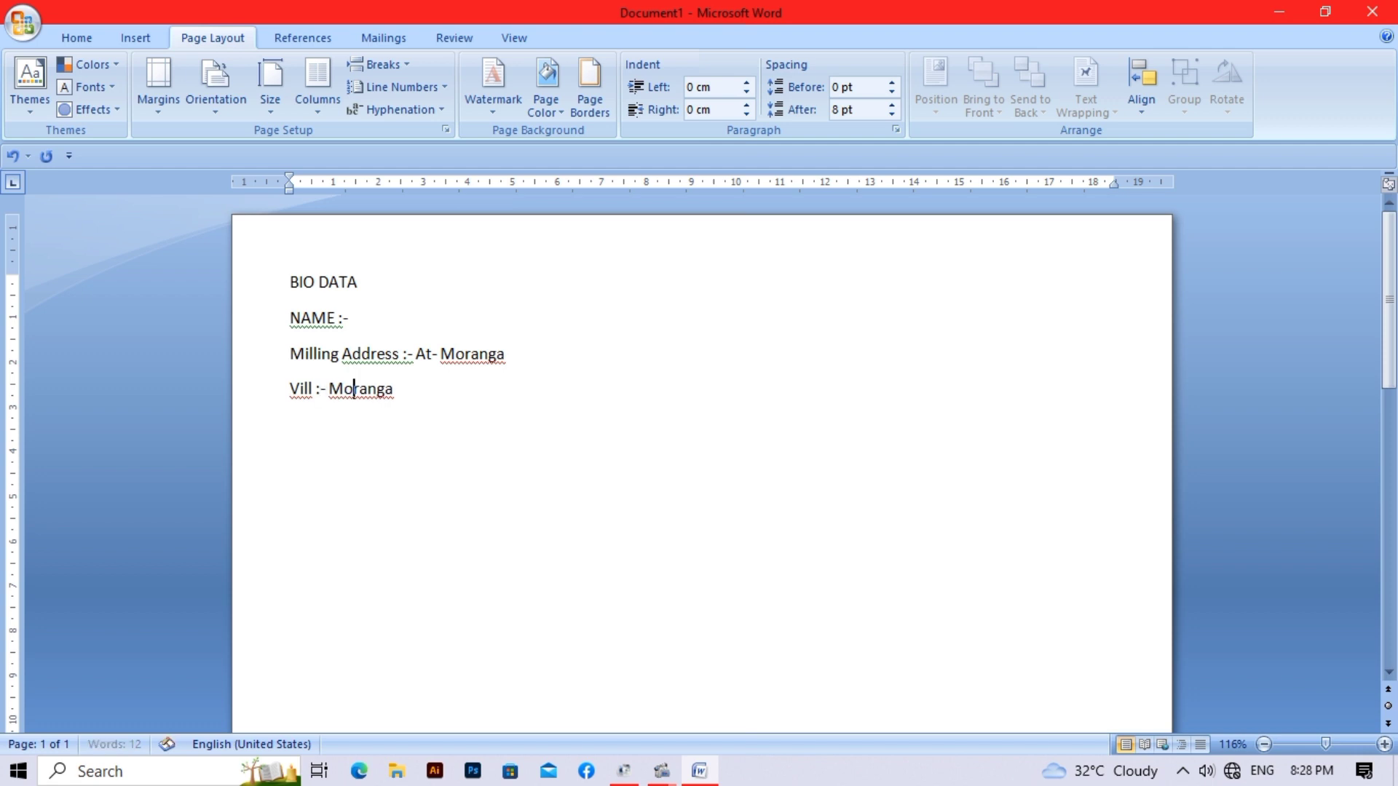
{"action": "left_click", "coordinate": [394, 388]}
{"action": "key", "text": "Return"}
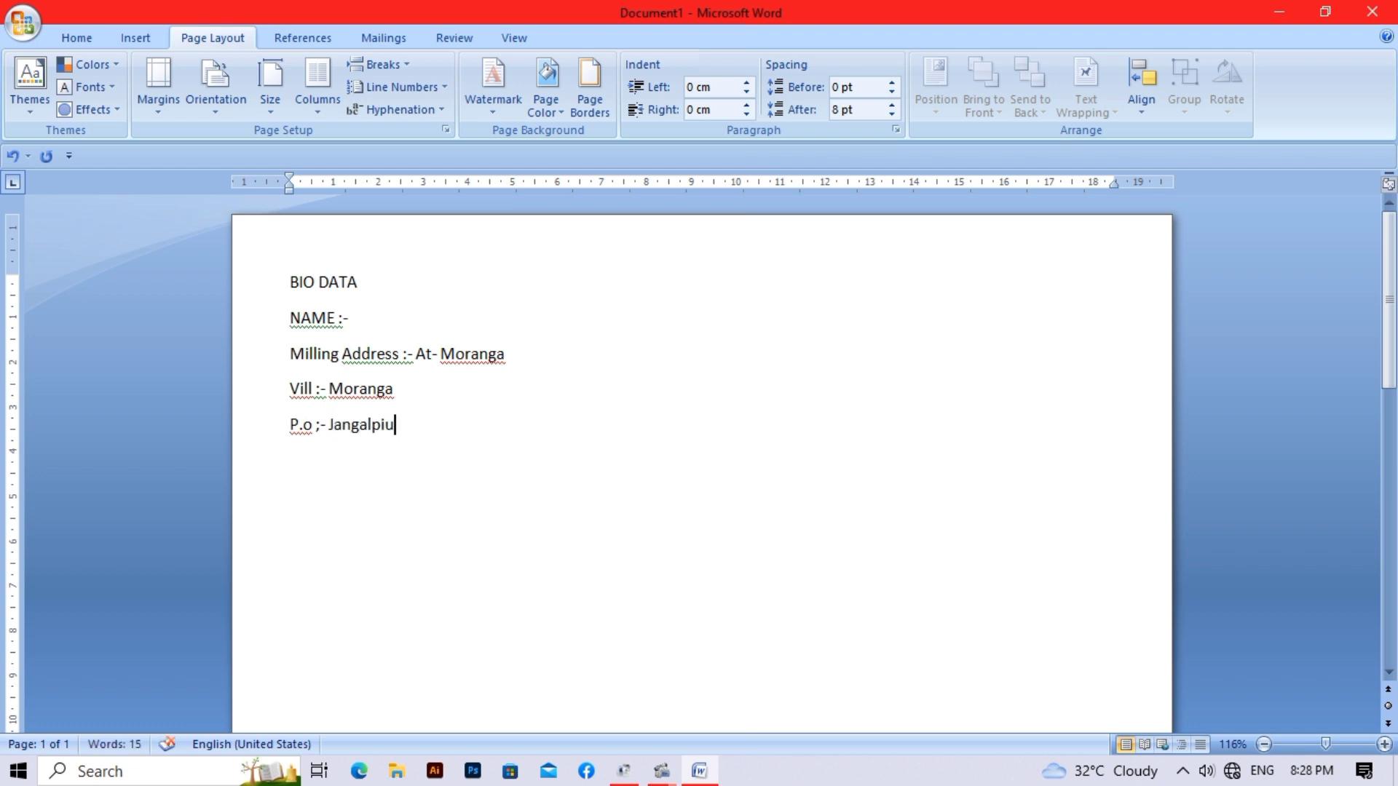
{"action": "key", "text": "Return"}
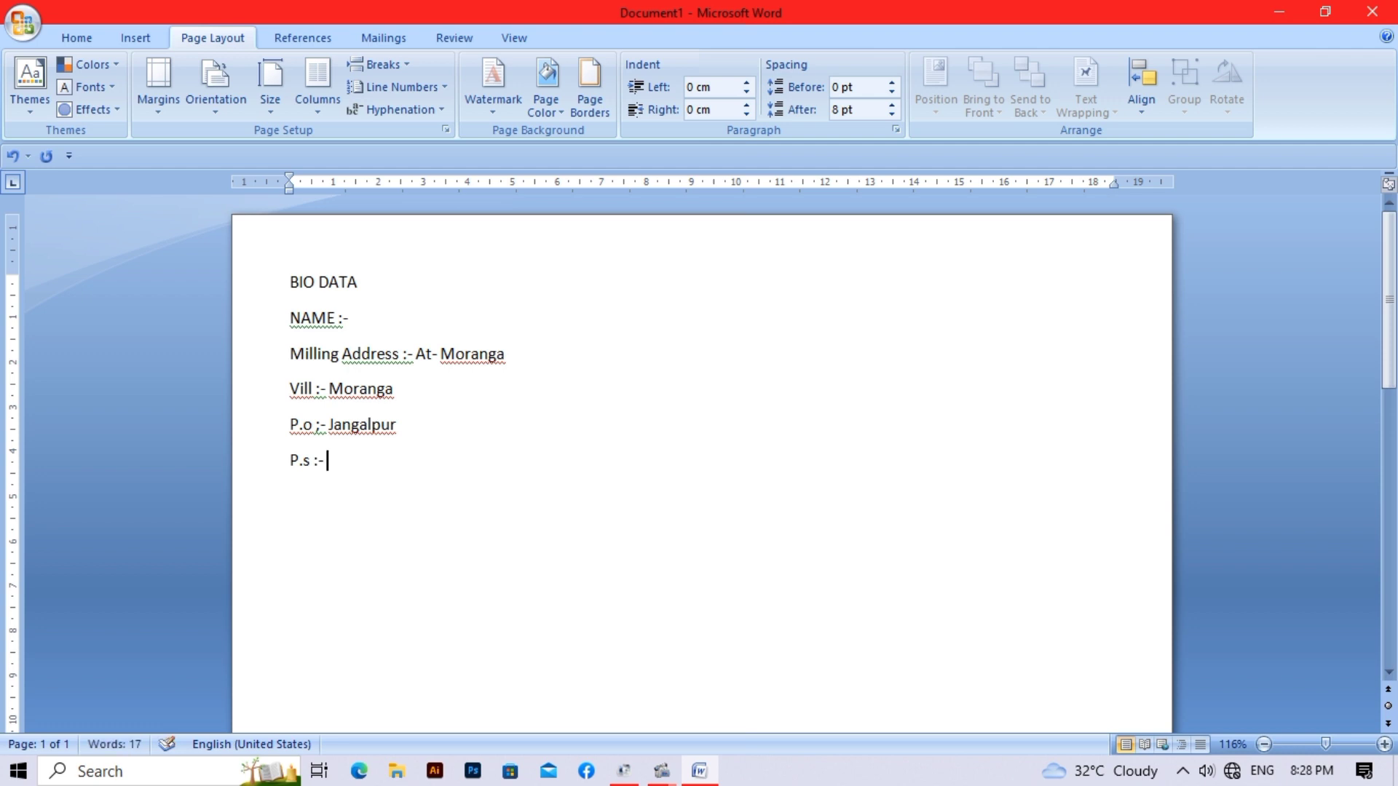
{"action": "key", "text": "Return"}
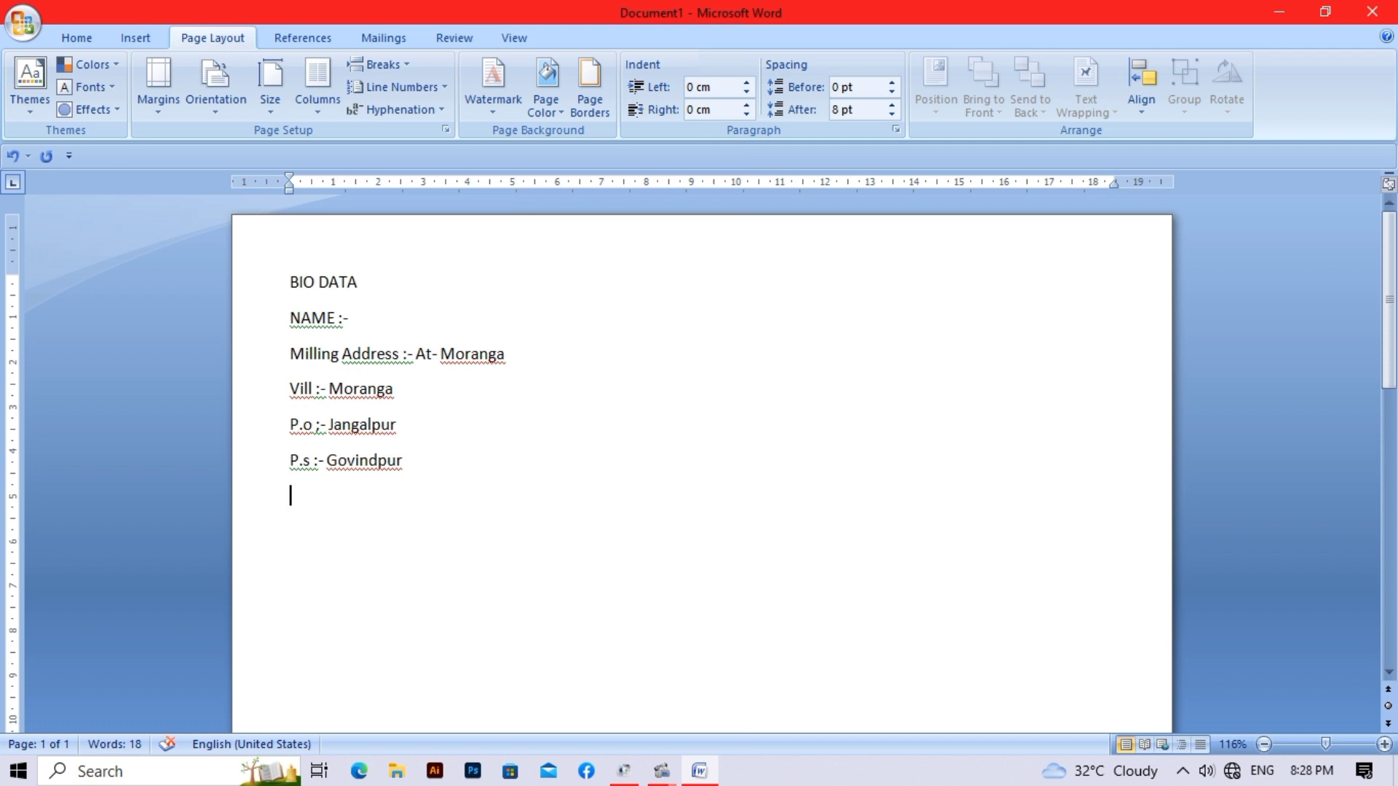
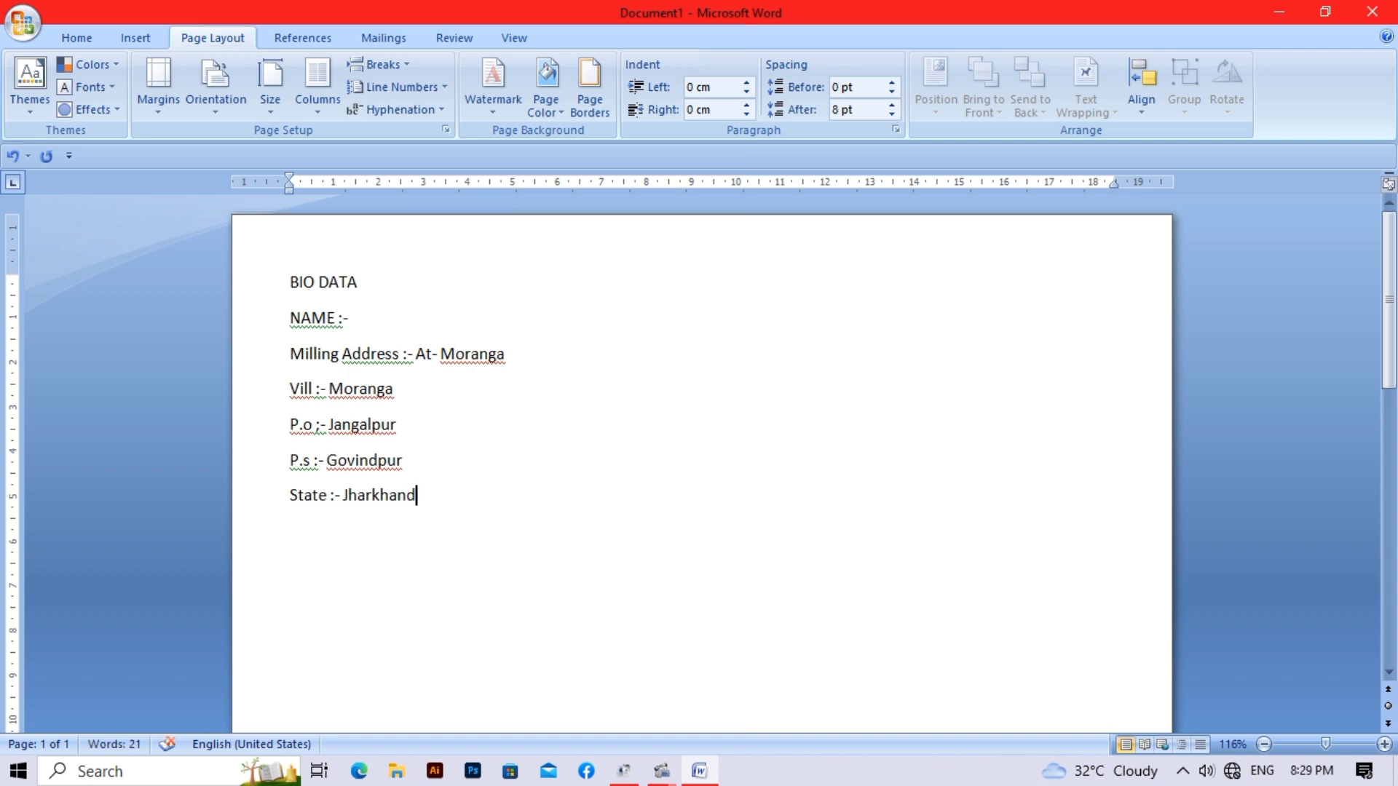
{"action": "key", "text": "Return"}
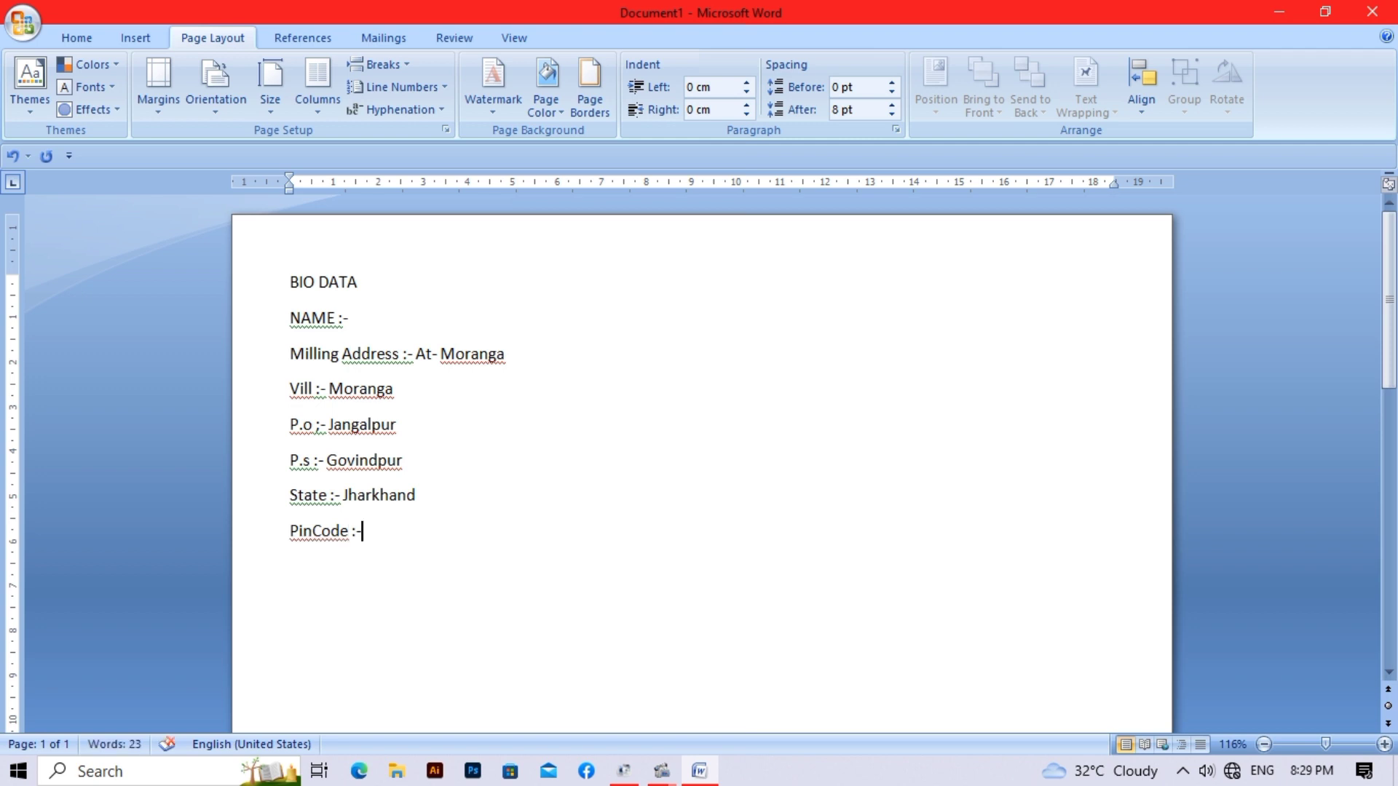
- Add an EDUCATION QUALIUFICATION heading line below PinCode, followed by an empty line
{"action": "key", "text": "Return"}
{"action": "type", "text": "EDUCATION"}
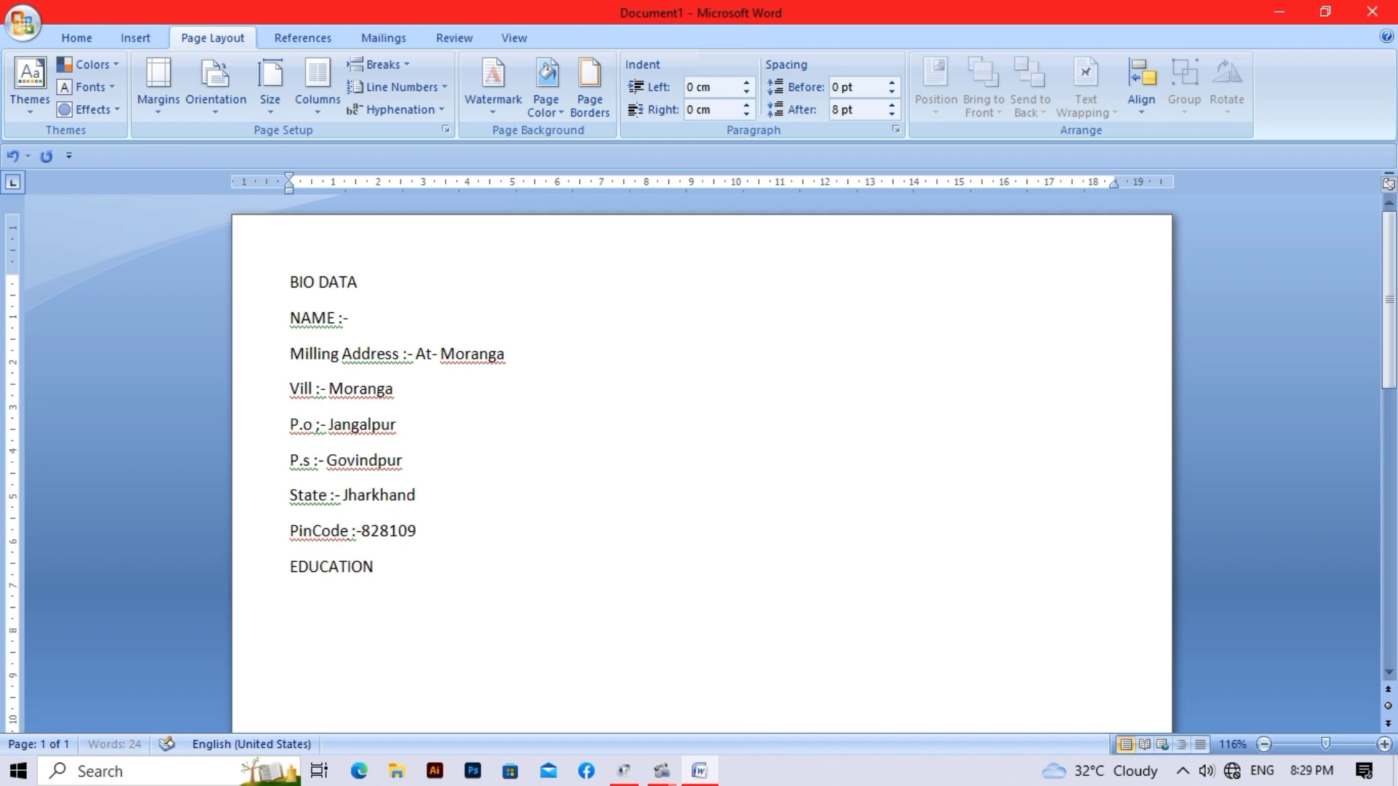
{"action": "type", "text": " QUALIUFICATOI"}
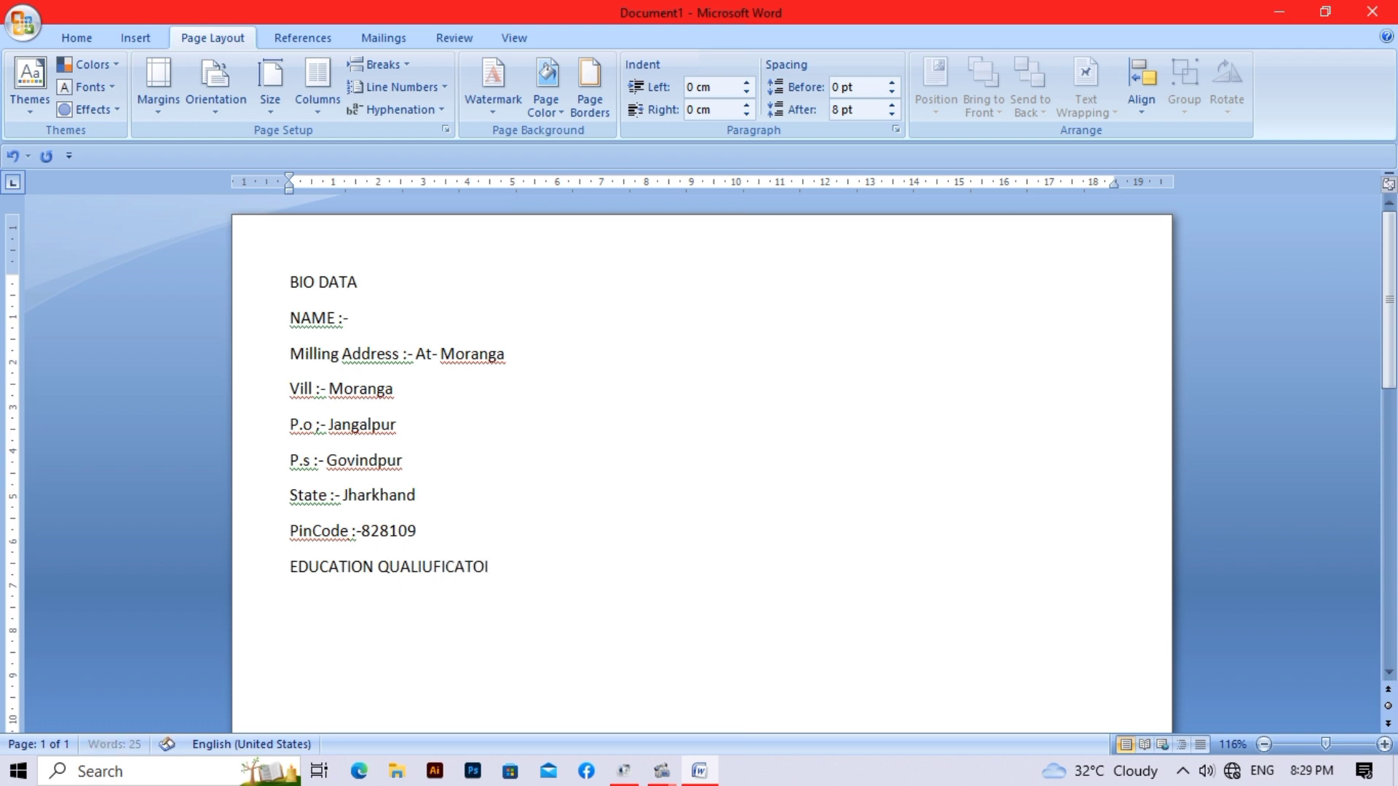
{"action": "key", "text": "BackSpace"}
{"action": "key", "text": "BackSpace"}
{"action": "type", "text": "TION"}
{"action": "key", "text": "Return"}
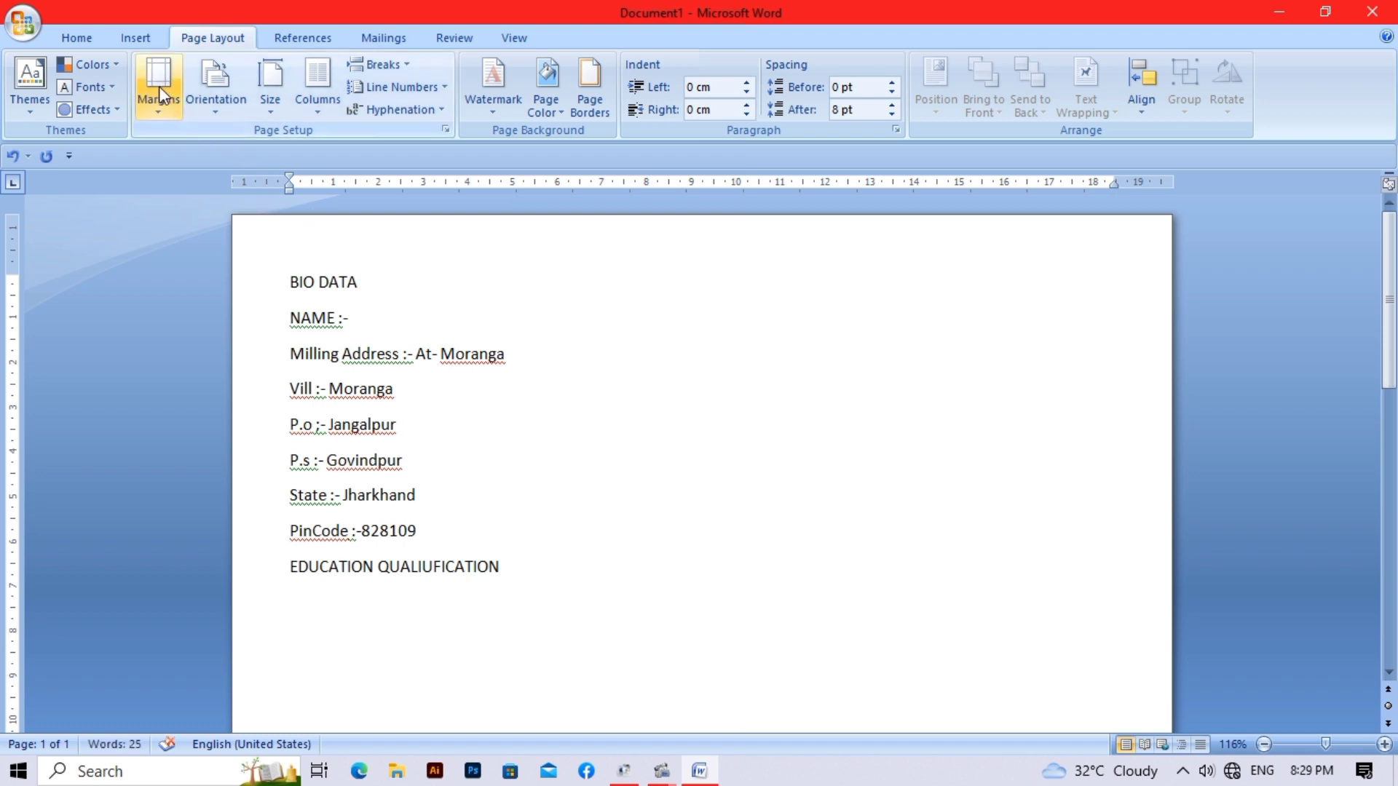
- Insert a 6 by 4 table and type PASSING YEAR in its first header cell
{"action": "left_click", "coordinate": [142, 39]}
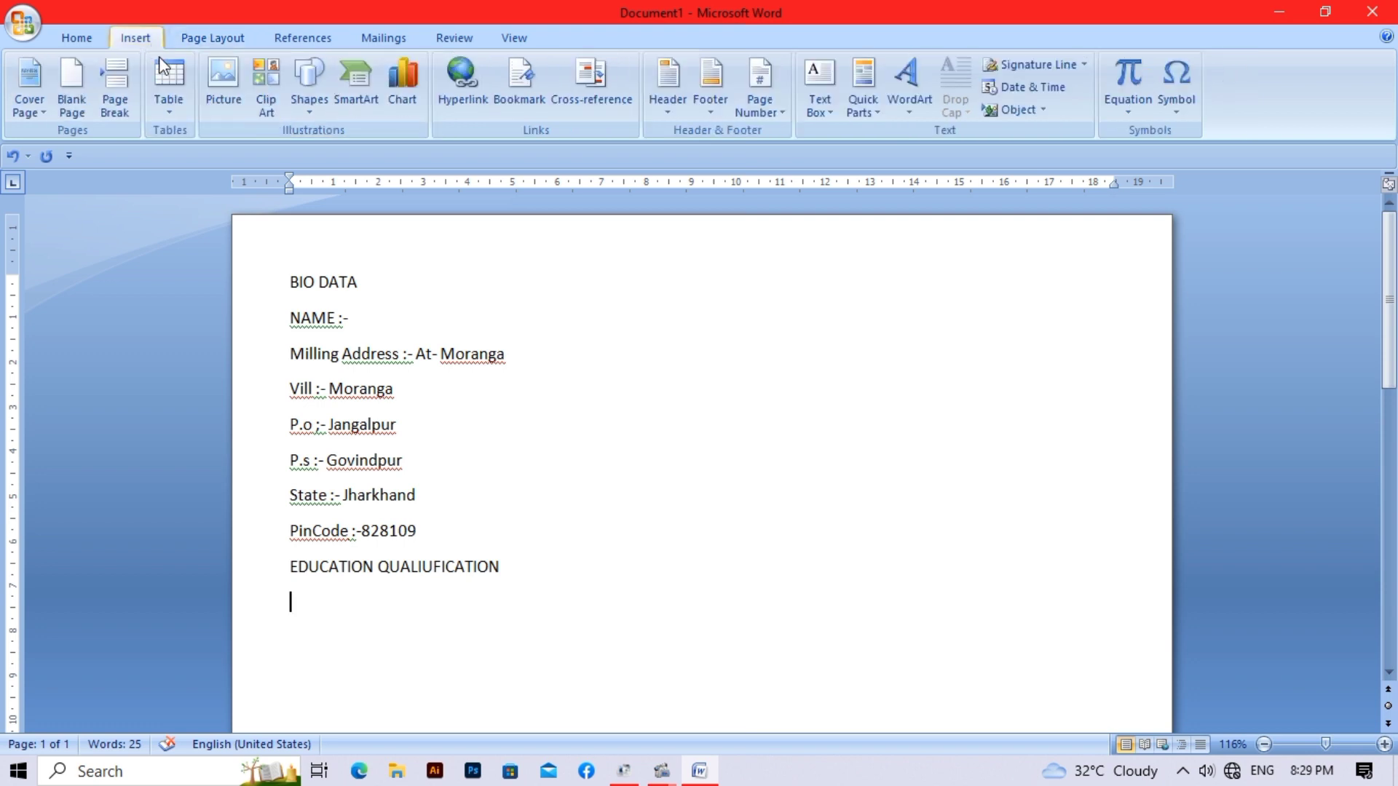
{"action": "left_click", "coordinate": [173, 110]}
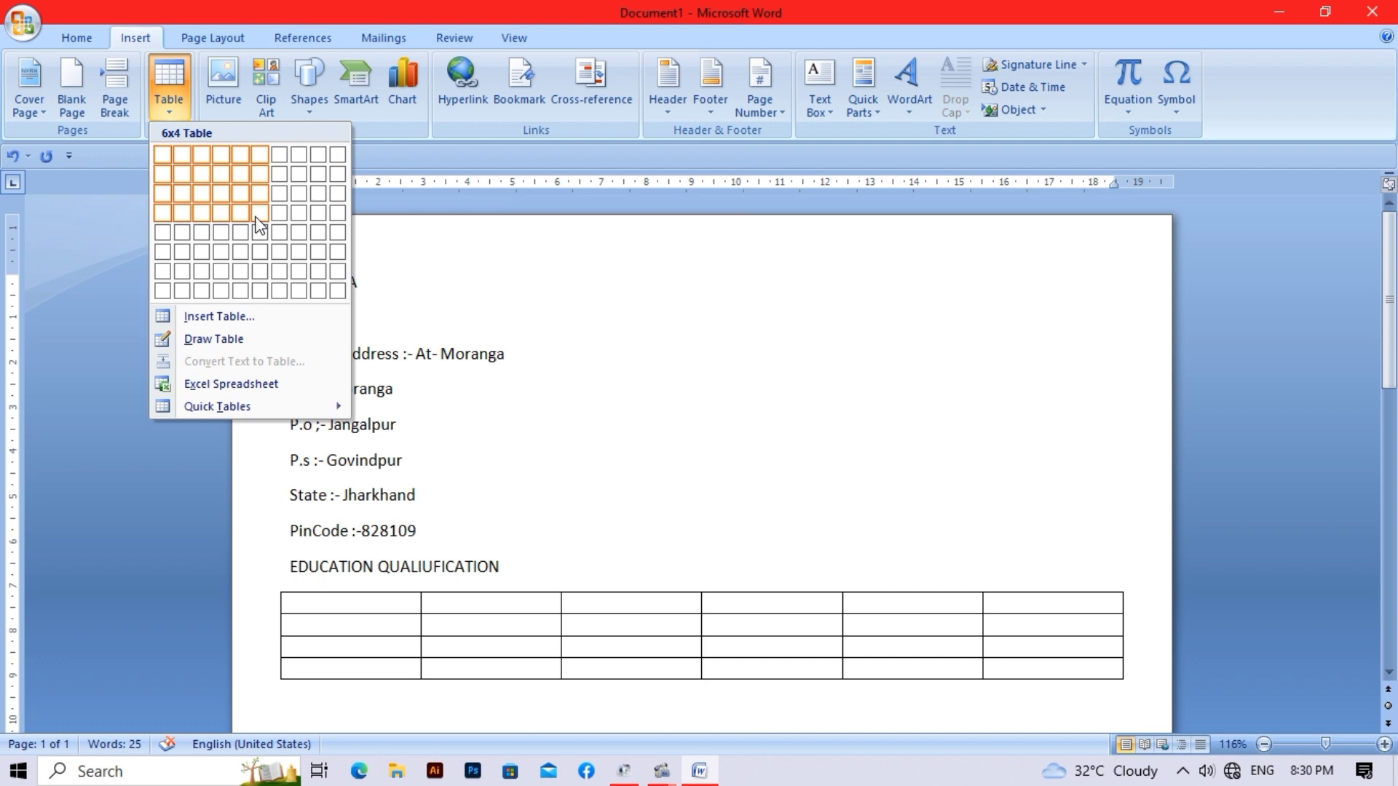
{"action": "left_click", "coordinate": [256, 218]}
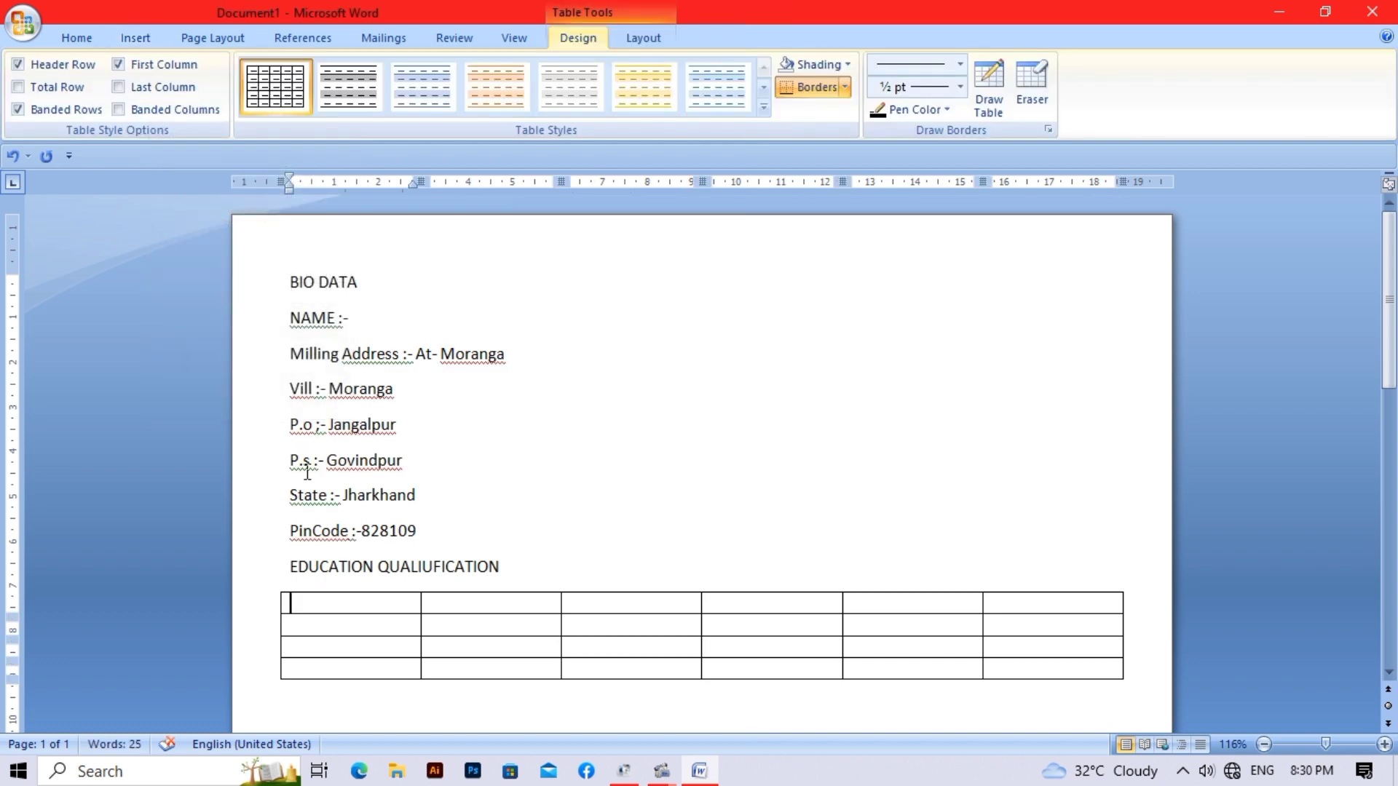
{"action": "type", "text": "PASSING YRE"}
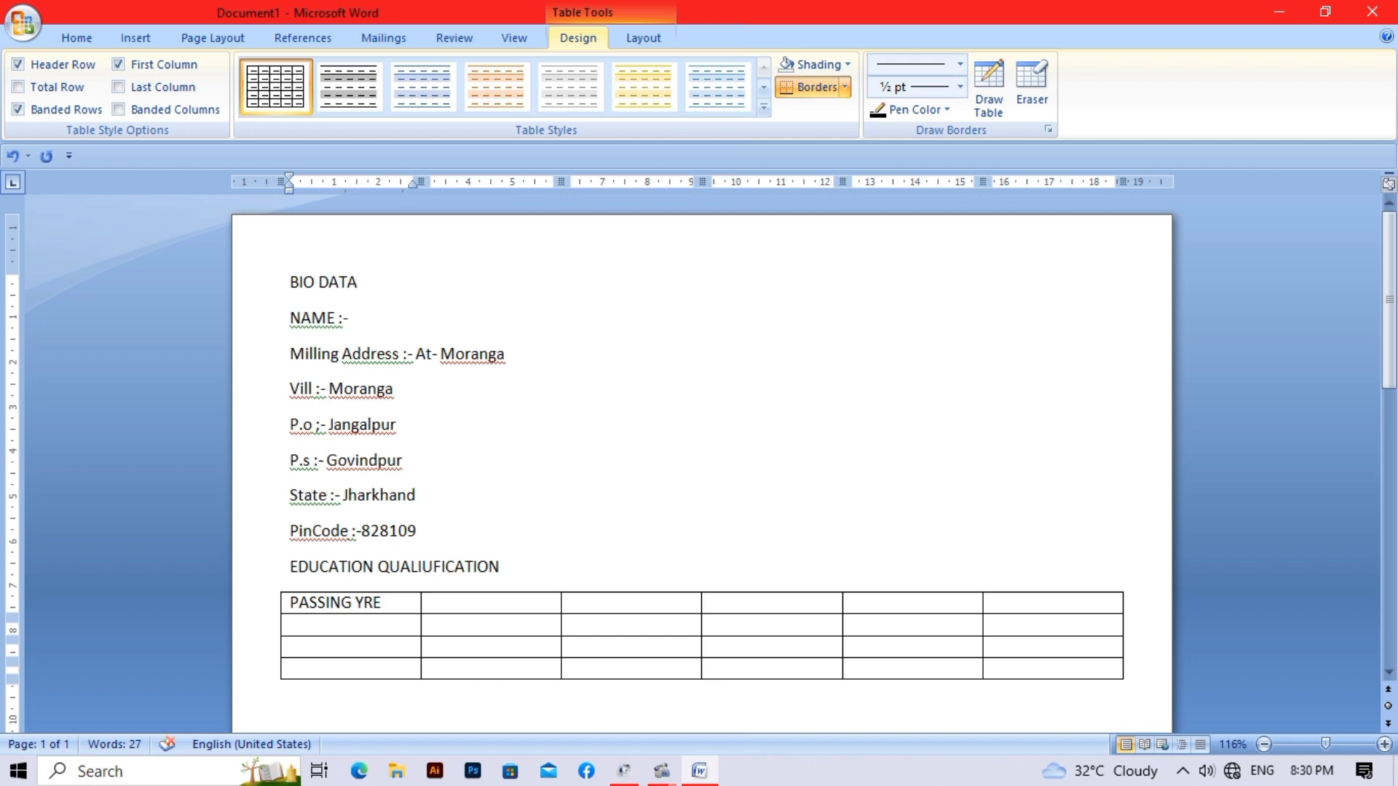
{"action": "key", "text": "BackSpace"}
{"action": "key", "text": "BackSpace"}
{"action": "type", "text": "EAR"}
- Type the BOARD/UNIVERSITY heading in the second header cell
{"action": "key", "text": "Tab"}
{"action": "type", "text": "BOARD"}
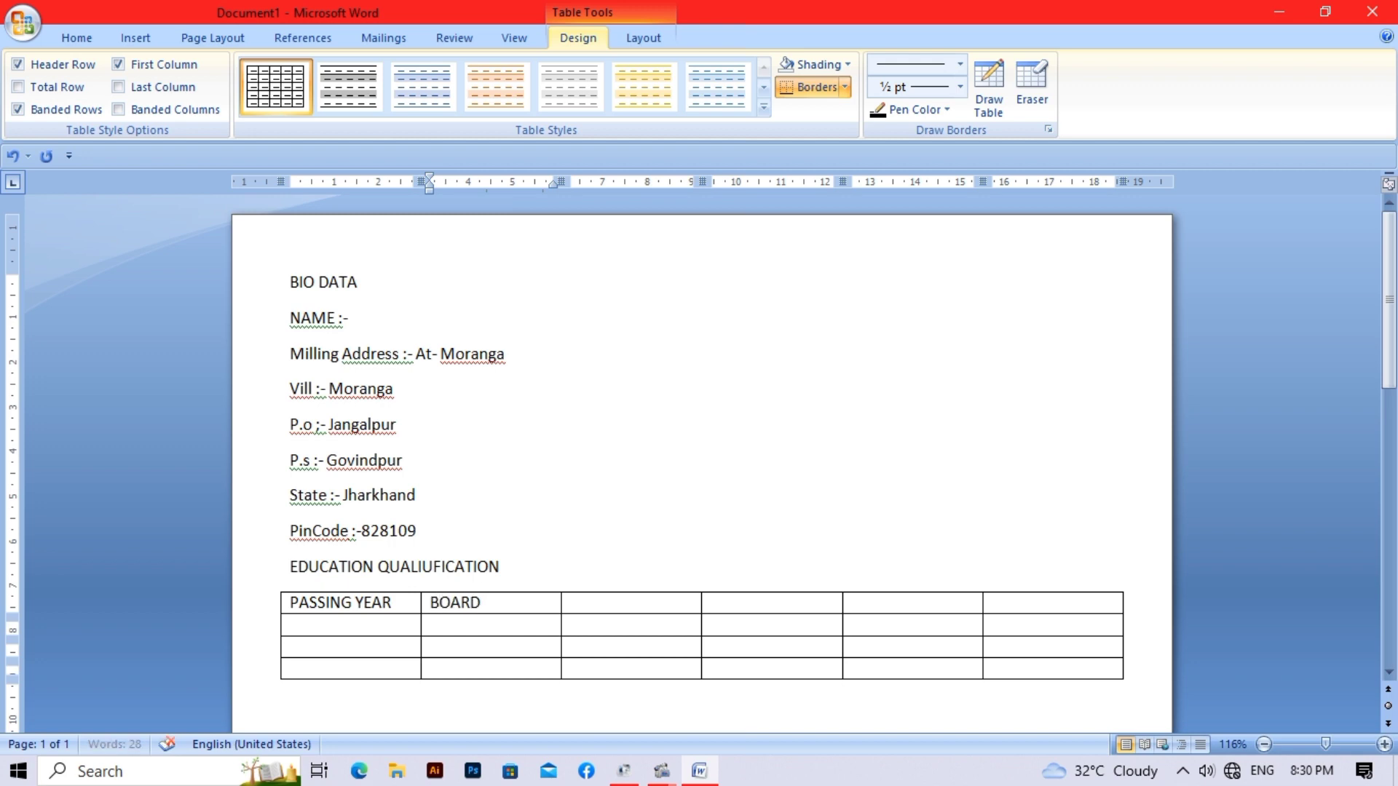
{"action": "key", "text": "BackSpace"}
{"action": "type", "text": "/"}
{"action": "type", "text": "UNMI"}
{"action": "key", "text": "BackSpace"}
{"action": "key", "text": "BackSpace"}
{"action": "type", "text": "N"}
{"action": "key", "text": "BackSpace"}
{"action": "type", "text": "IVVERCIT"}
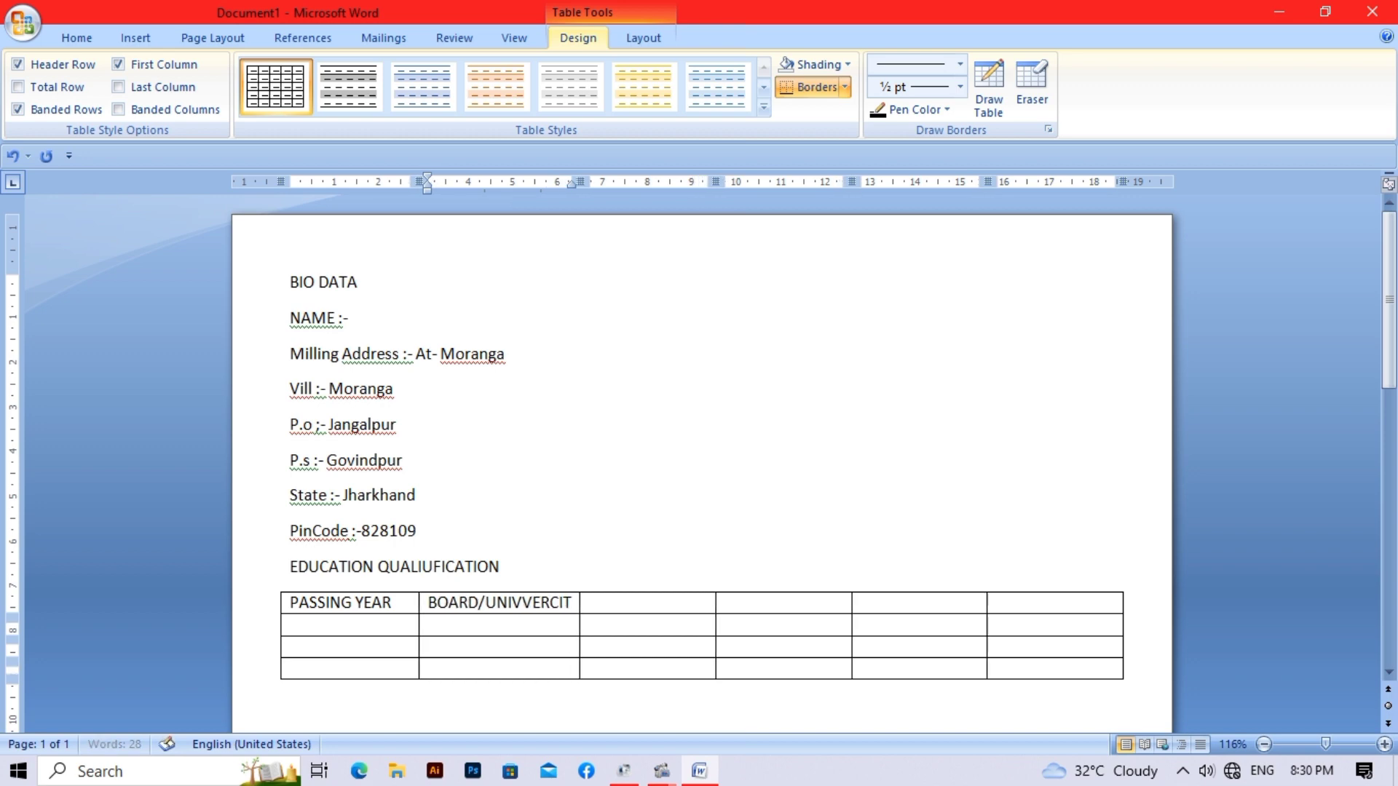
{"action": "type", "text": "Y"}
- Fill the remaining headers YEAR, MARK, % and DIVISION, then start the first data row with MATIC
{"action": "key", "text": "Tab"}
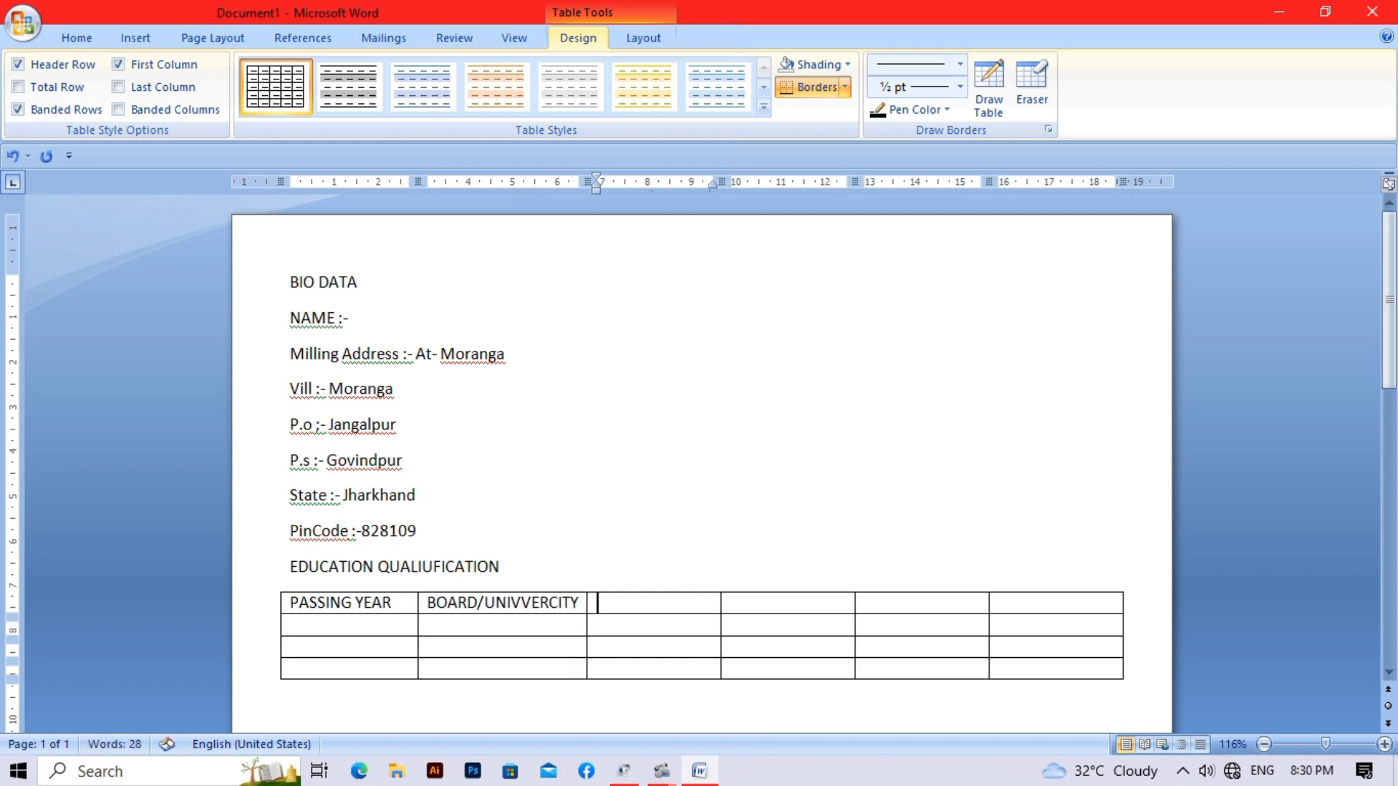
{"action": "type", "text": "YE"}
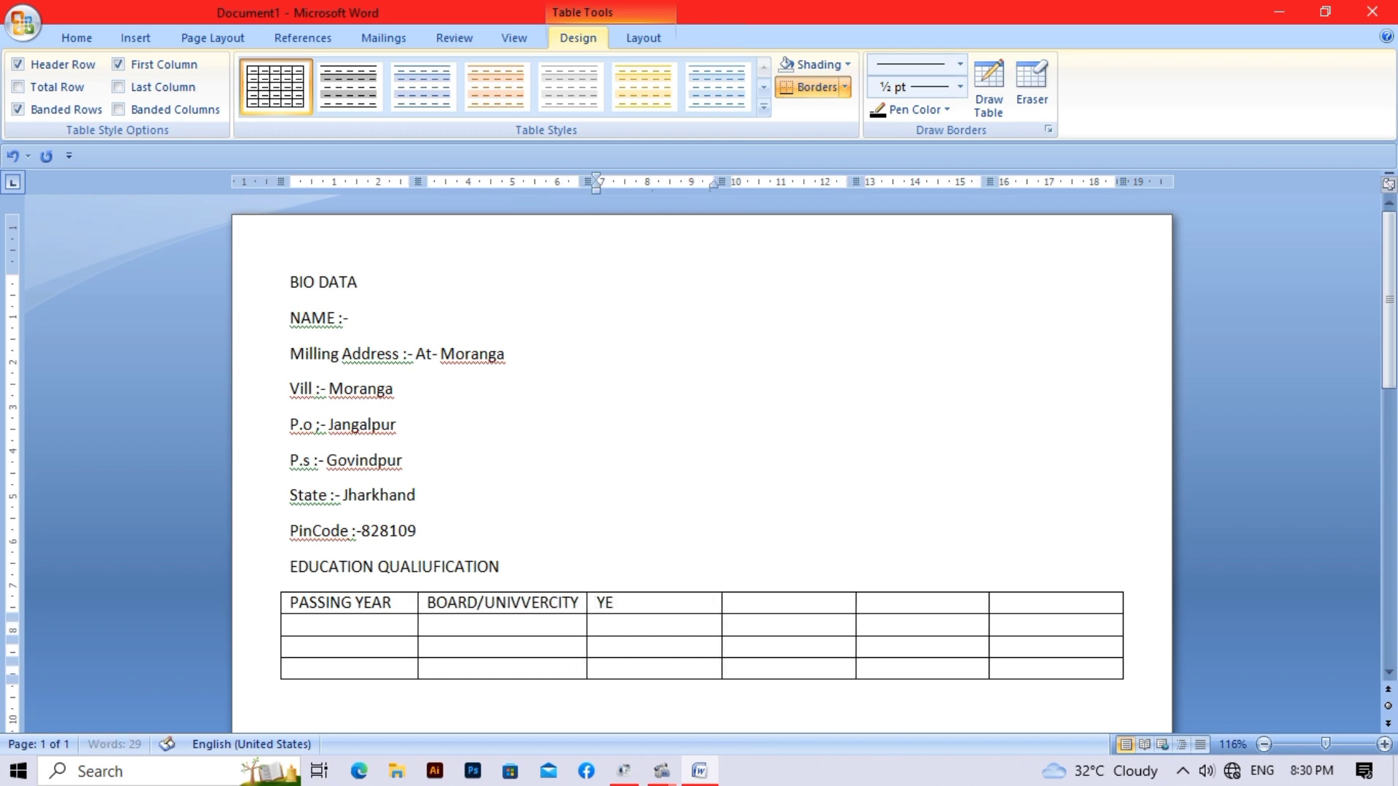
{"action": "type", "text": "AR"}
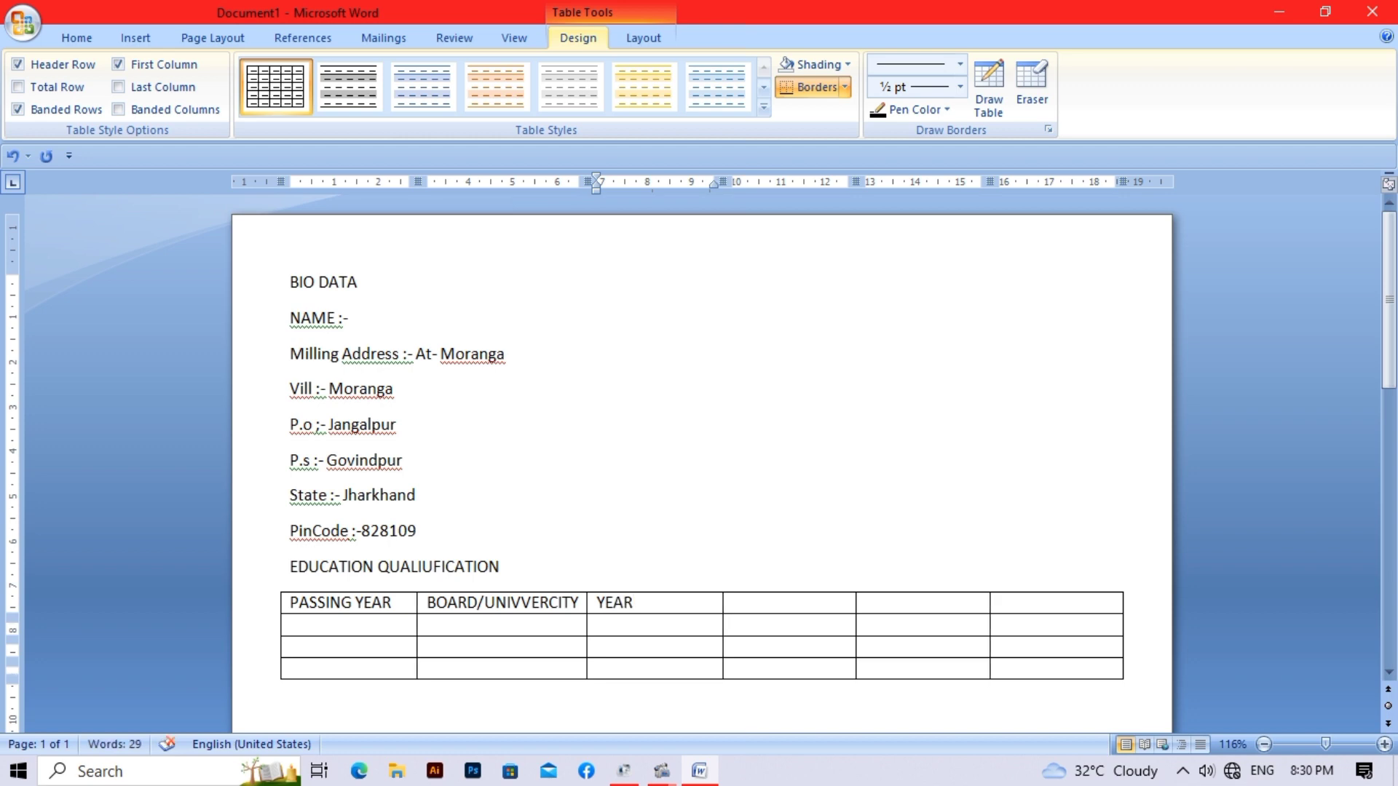
{"action": "key", "text": "Tab"}
{"action": "type", "text": "MARK"}
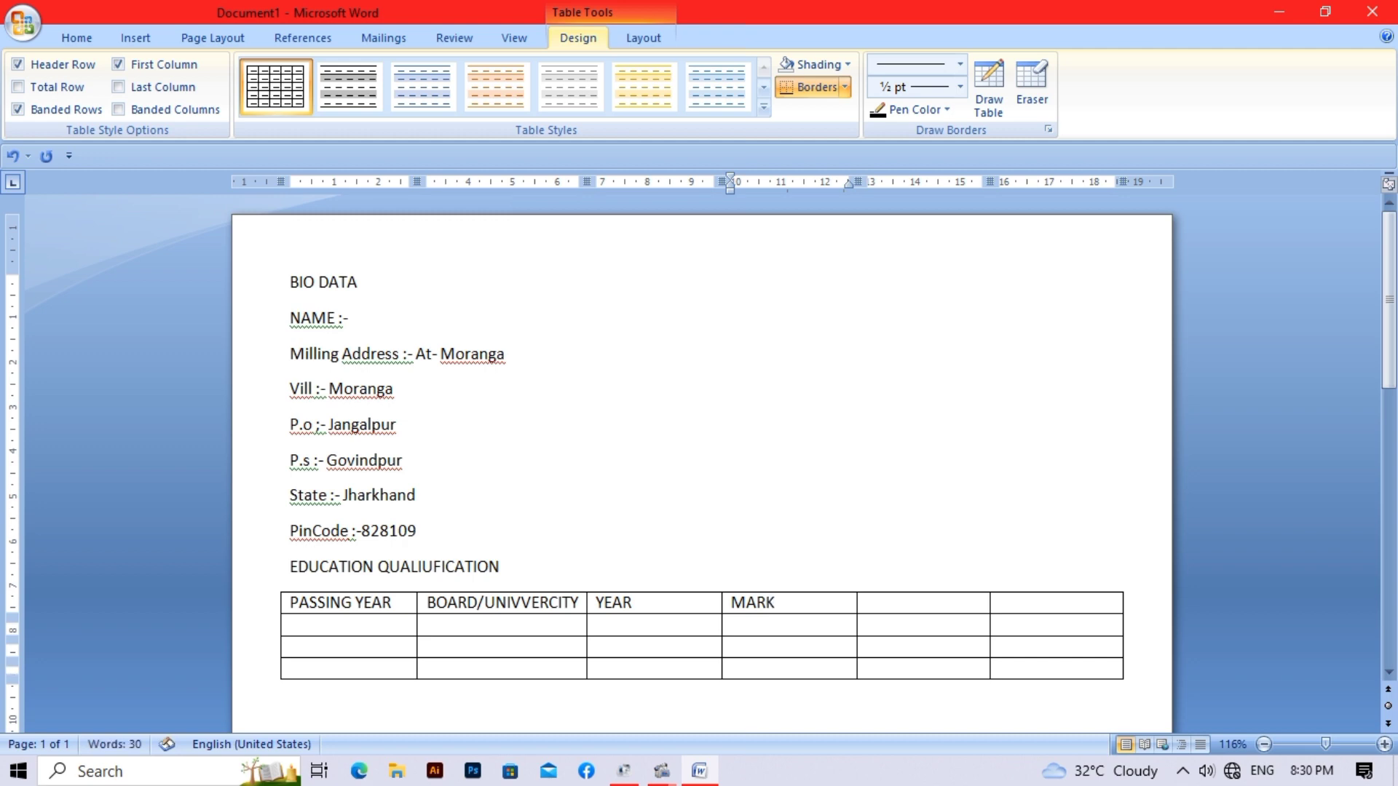
{"action": "key", "text": "Tab"}
{"action": "type", "text": "%"}
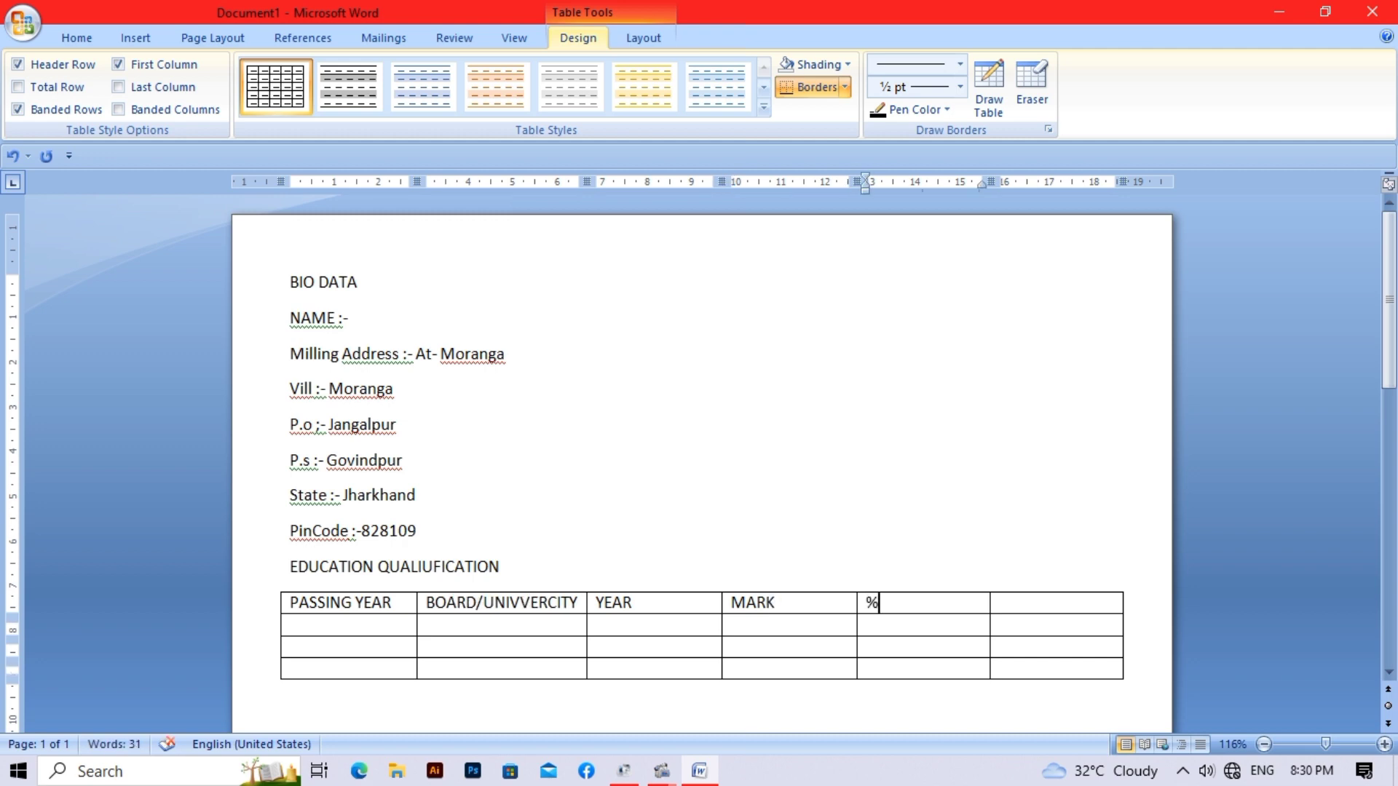
{"action": "key", "text": "Tab"}
{"action": "type", "text": "DIVI"}
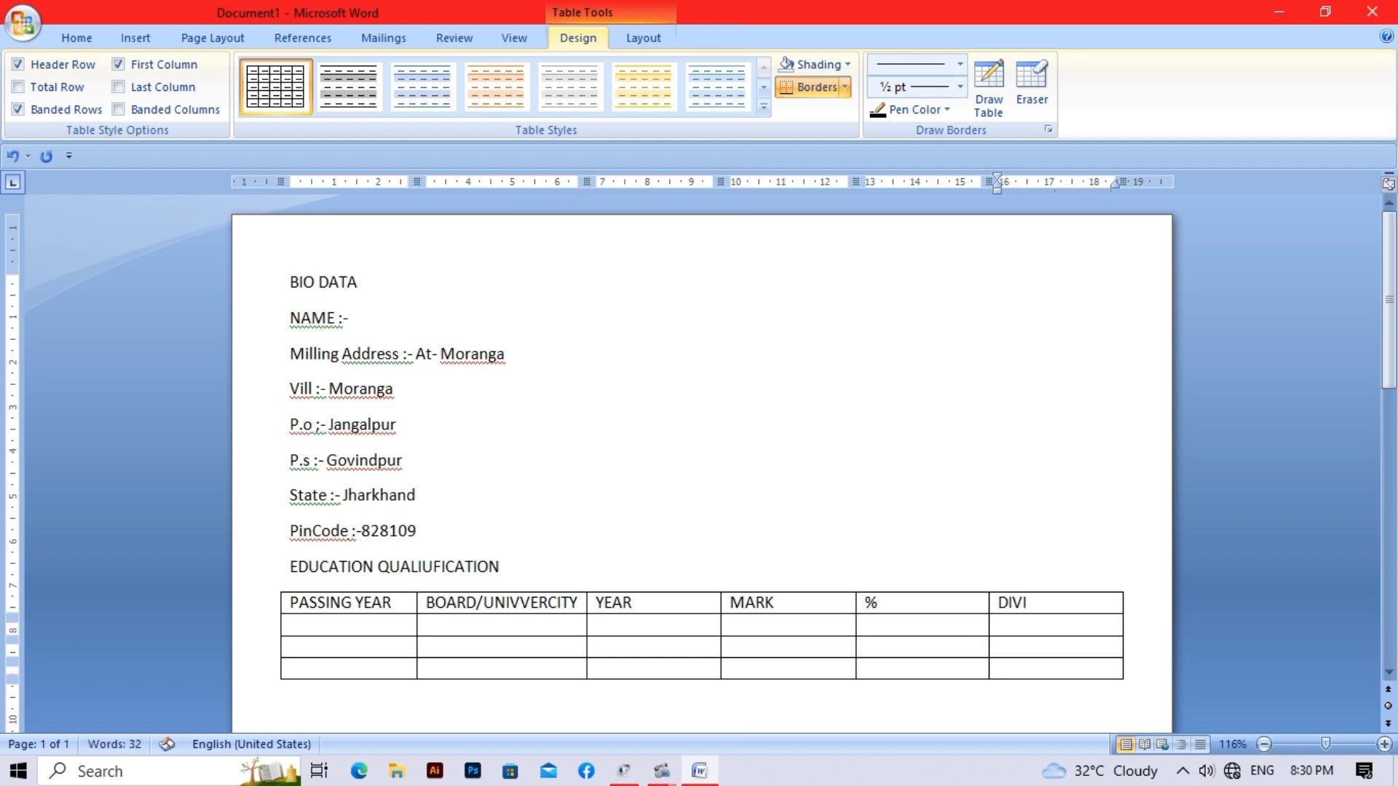
{"action": "type", "text": "SION"}
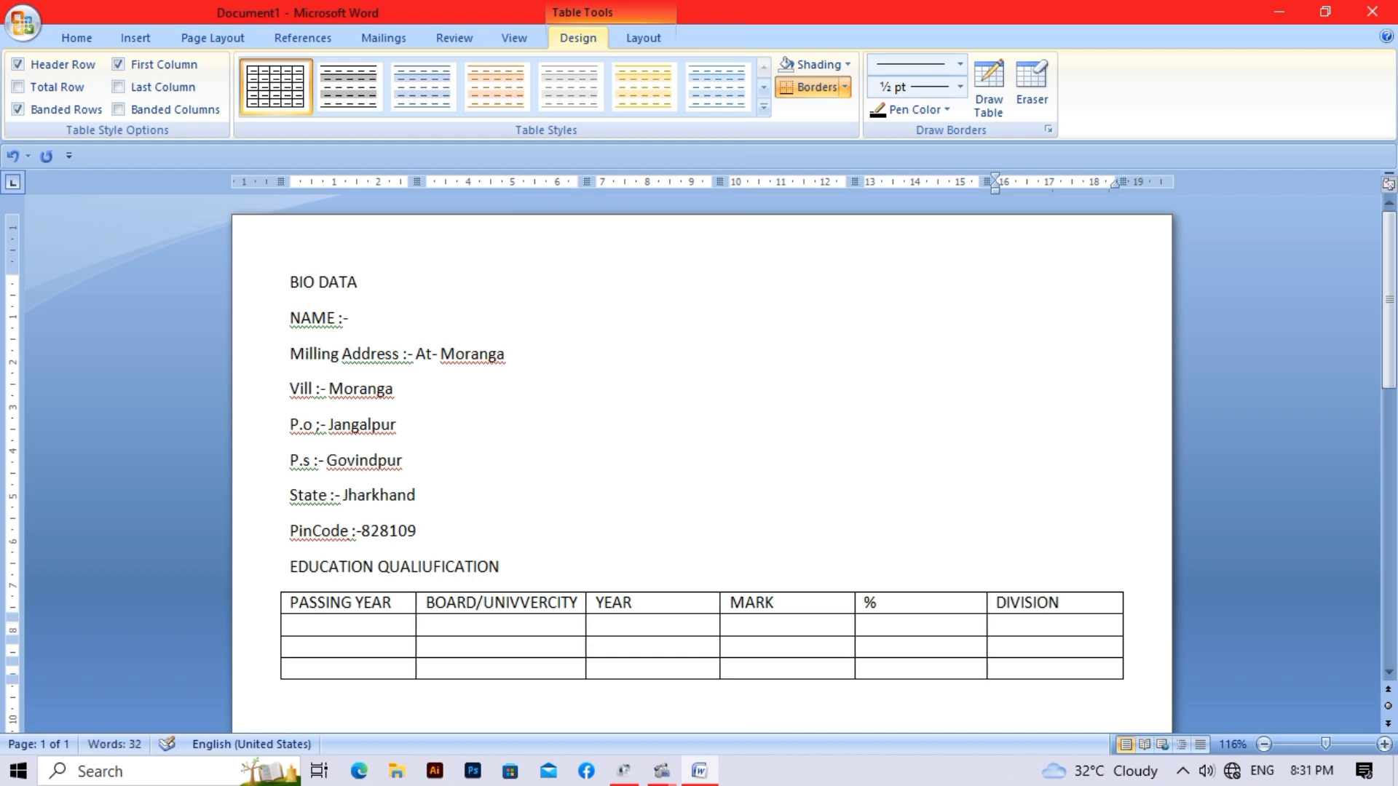
{"action": "key", "text": "Left"}
{"action": "key", "text": "Left"}
{"action": "key", "text": "Left"}
{"action": "key", "text": "Left"}
{"action": "key", "text": "Left"}
{"action": "type", "text": "MATIC-"}
- Correct MATIC to MATRIC and fill its row: JAC RANCHI, 316 marks, 63.20%, 1ST
{"action": "key", "text": "BackSpace"}
{"action": "key", "text": "BackSpace"}
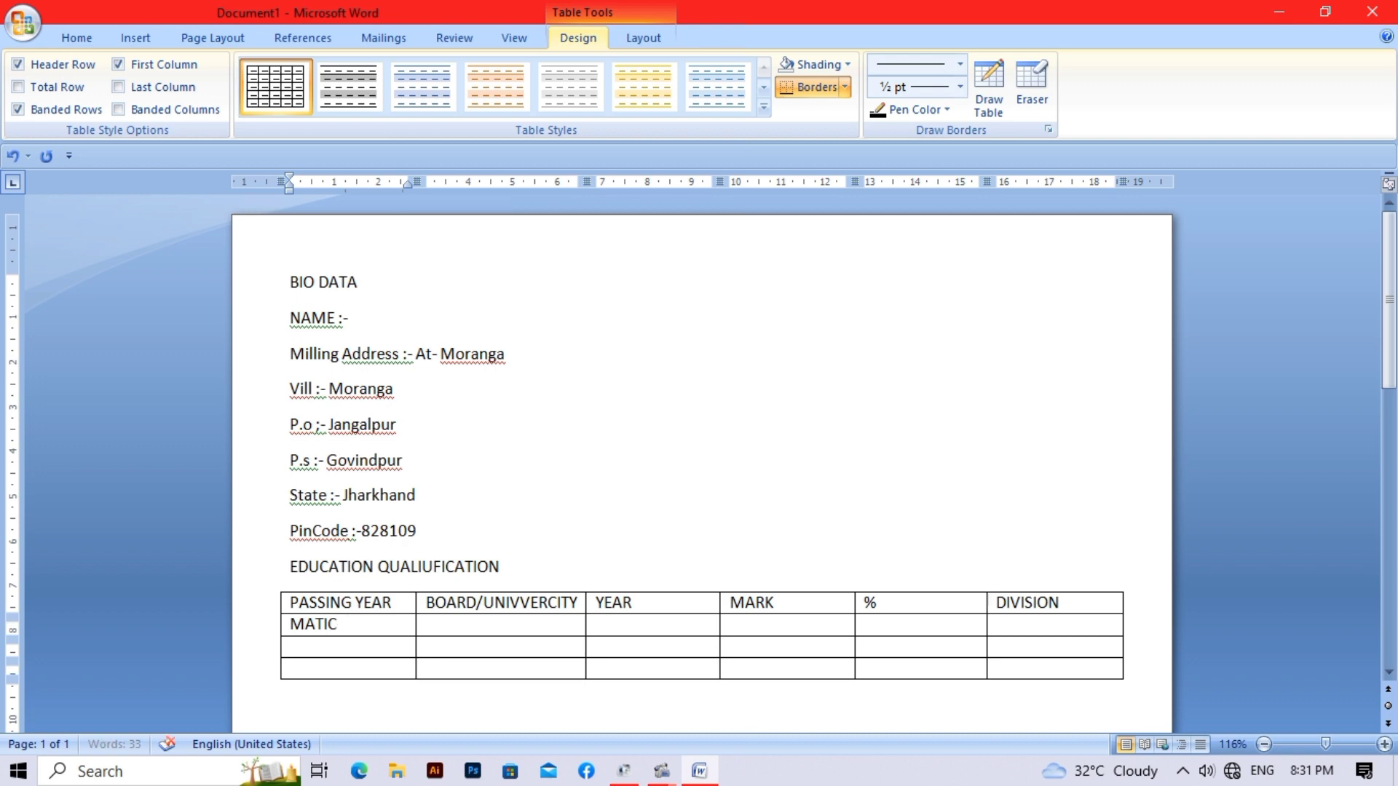
{"action": "key", "text": "BackSpace"}
{"action": "type", "text": "RIC"}
{"action": "key", "text": "Tab"}
{"action": "type", "text": "JAC RANCHI"}
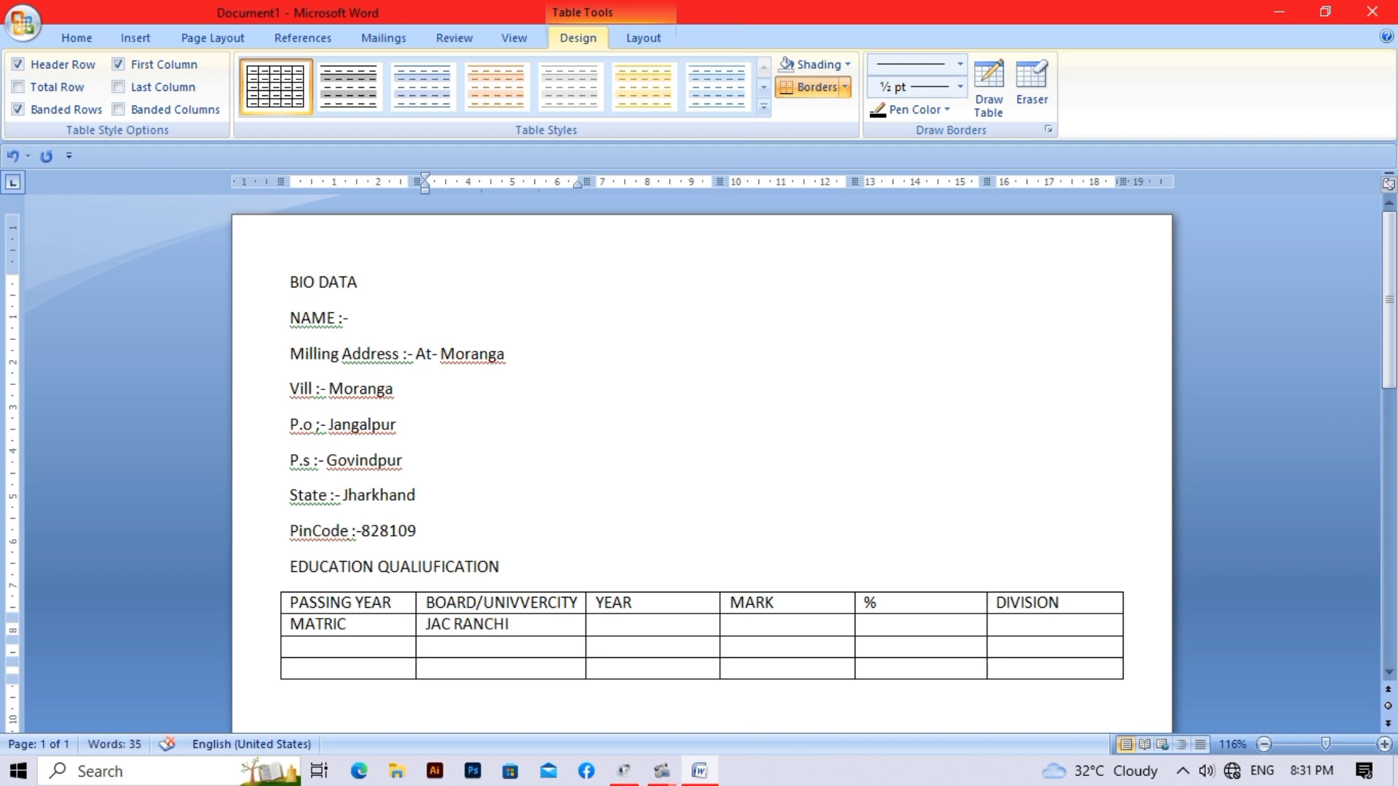
{"action": "key", "text": "Tab"}
{"action": "type", "text": "20"}
{"action": "key", "text": "Tab"}
{"action": "key", "text": "Tab"}
{"action": "key", "text": "Left"}
{"action": "type", "text": "316"}
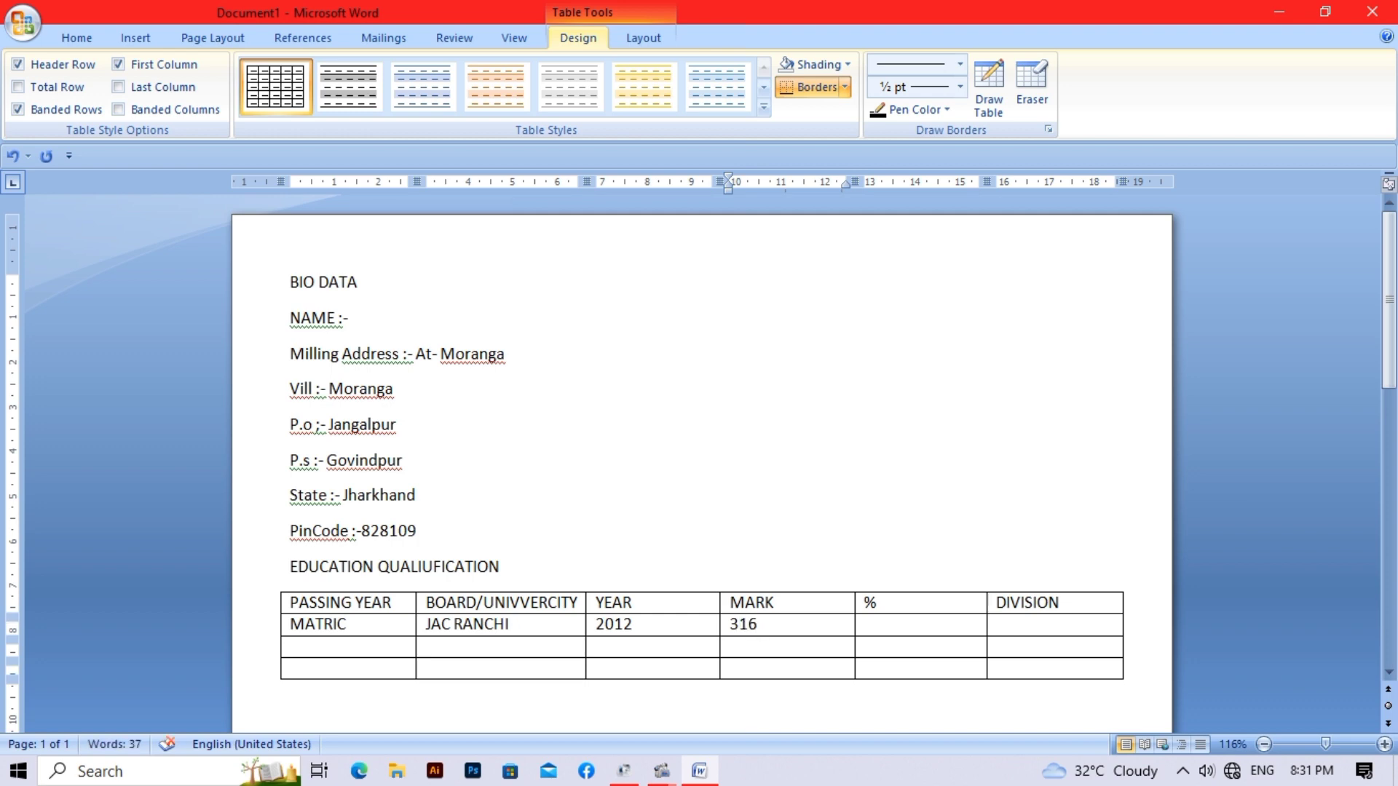
{"action": "key", "text": "Right"}
{"action": "type", "text": "63.20"}
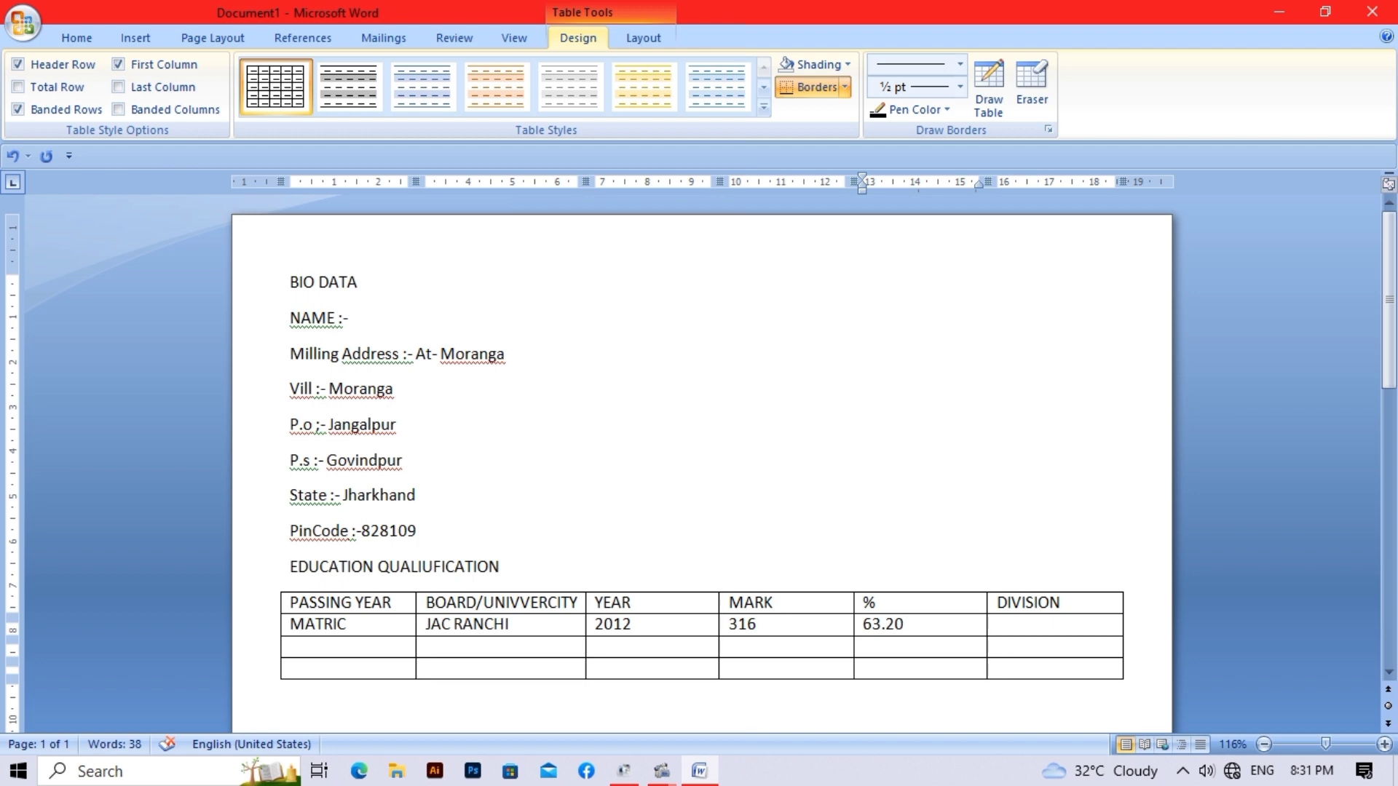
{"action": "type", "text": "%"}
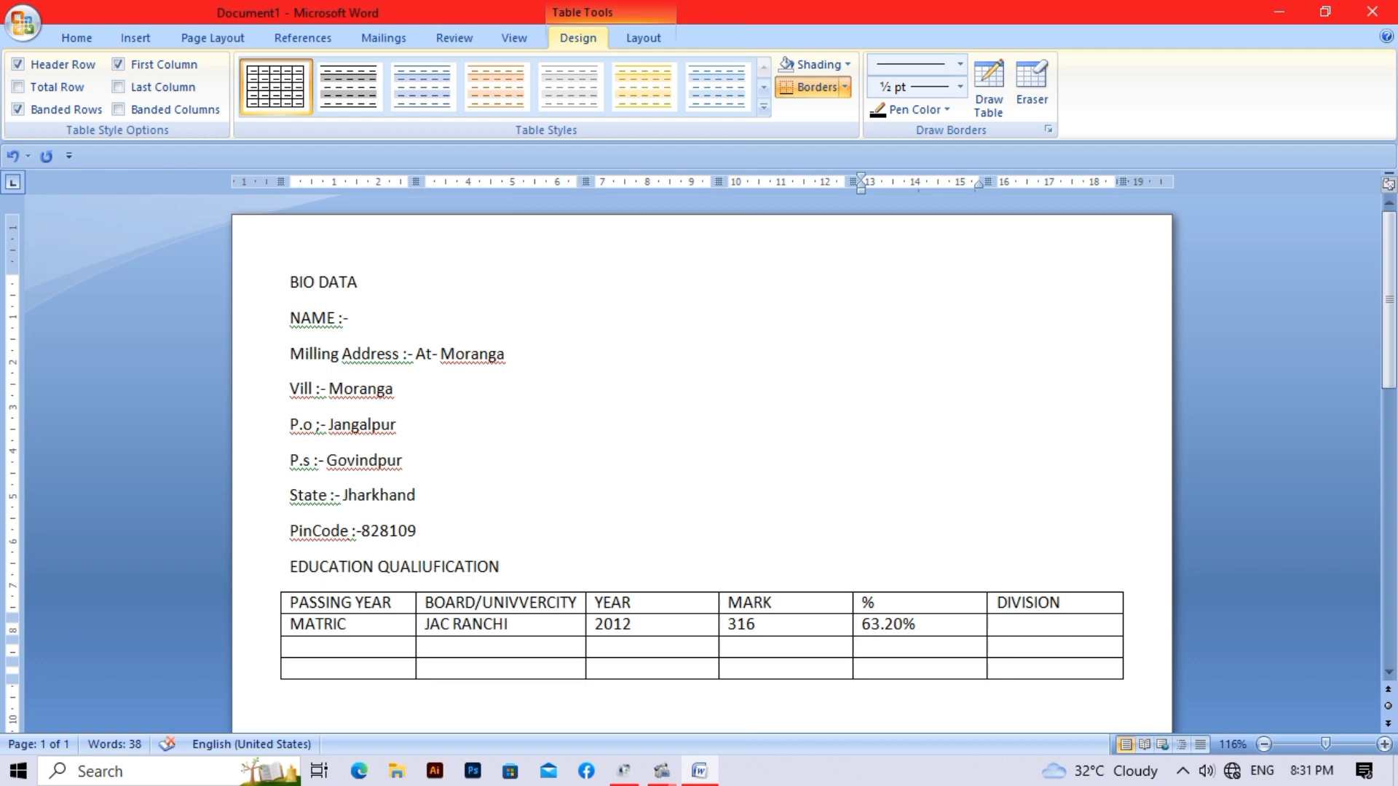
{"action": "key", "text": "Tab"}
{"action": "type", "text": "1ST"}
- Fill the INTER row: JAC RANCHI, 2014, 306 marks, 61.20%, 1ST
{"action": "key", "text": "Down"}
{"action": "key", "text": "Left"}
{"action": "key", "text": "Left"}
{"action": "key", "text": "Left"}
{"action": "key", "text": "Left"}
{"action": "key", "text": "Left"}
{"action": "type", "text": "INTER"}
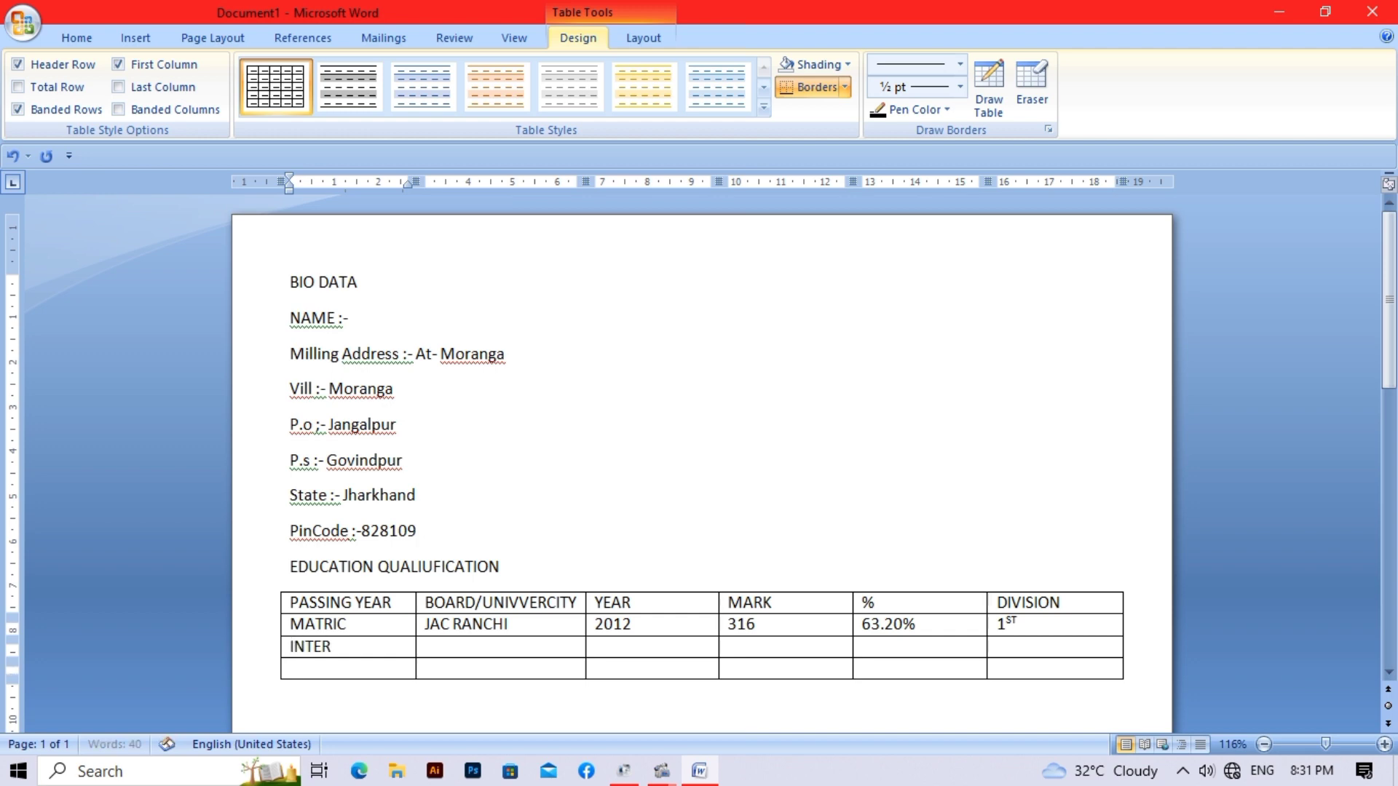
{"action": "key", "text": "Tab"}
{"action": "type", "text": "JAC RANCHI"}
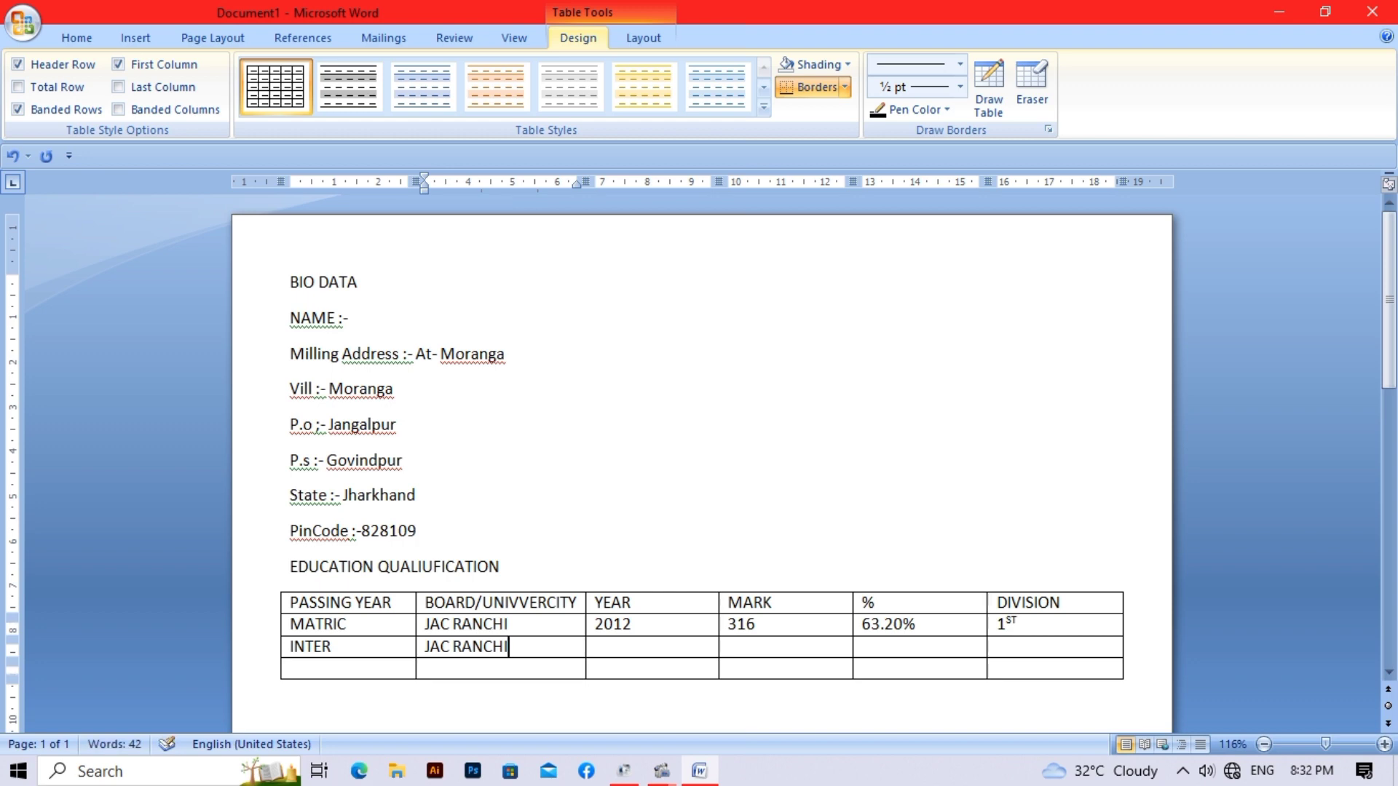
{"action": "key", "text": "Tab"}
{"action": "type", "text": "2014"}
{"action": "key", "text": "Tab"}
{"action": "type", "text": "306"}
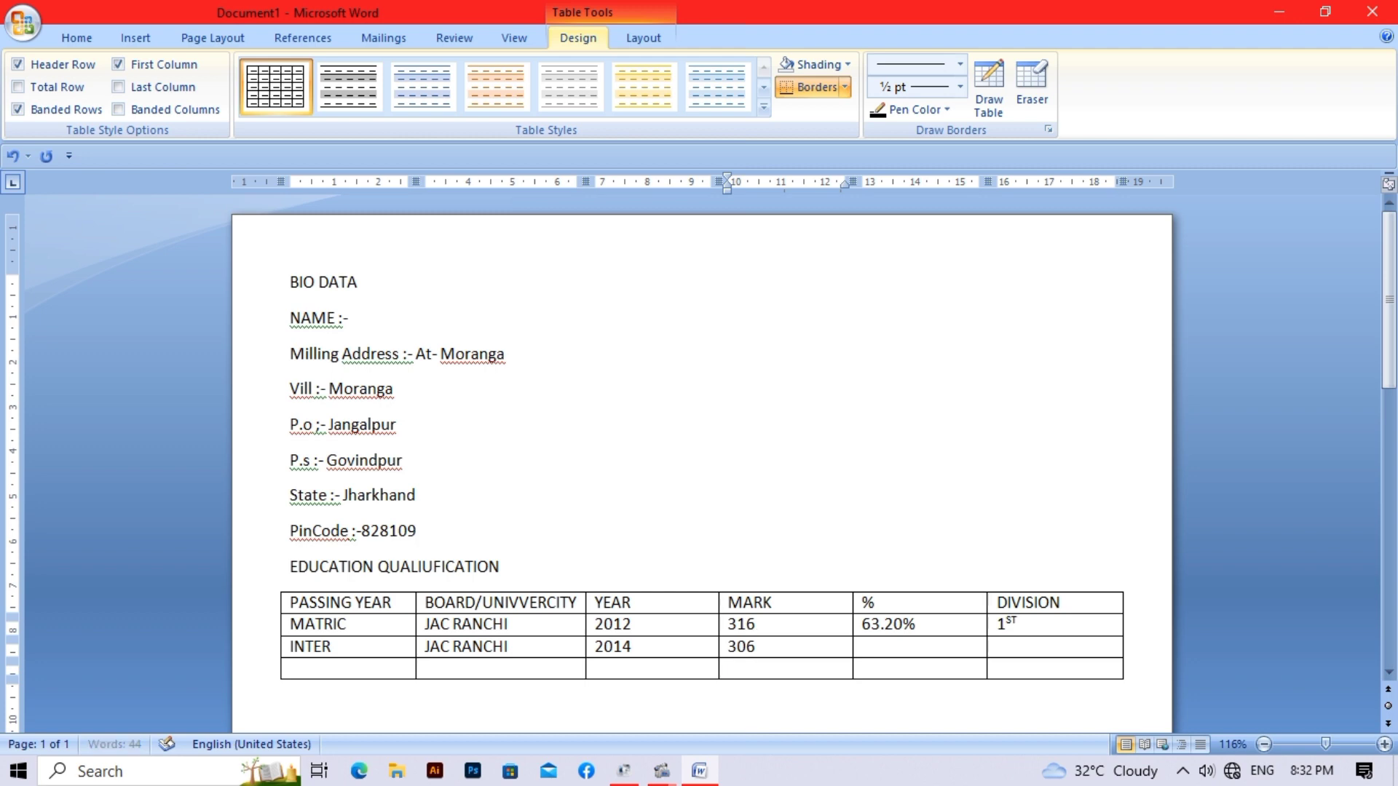
{"action": "key", "text": "Tab"}
{"action": "type", "text": "61.20"}
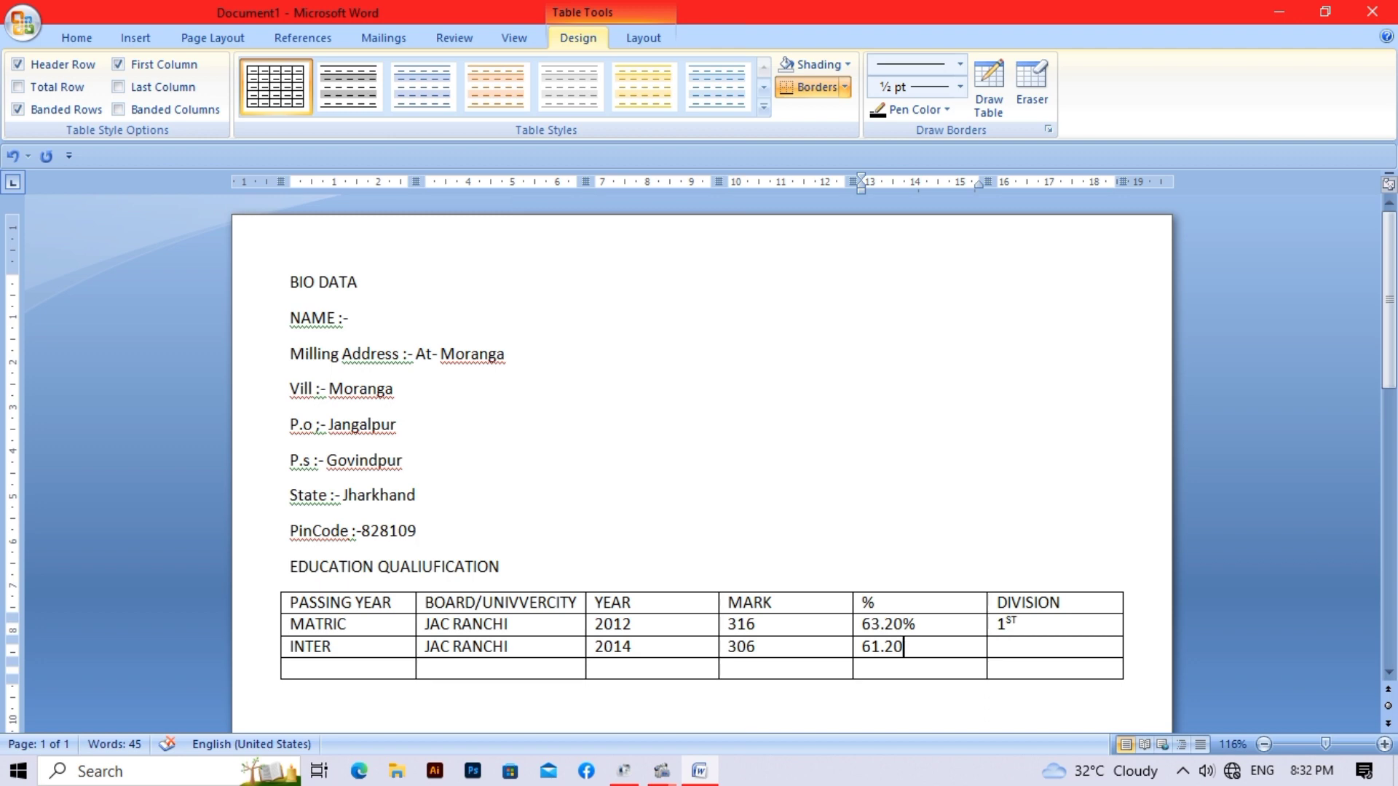
{"action": "type", "text": "%"}
{"action": "key", "text": "Tab"}
{"action": "type", "text": "1"}
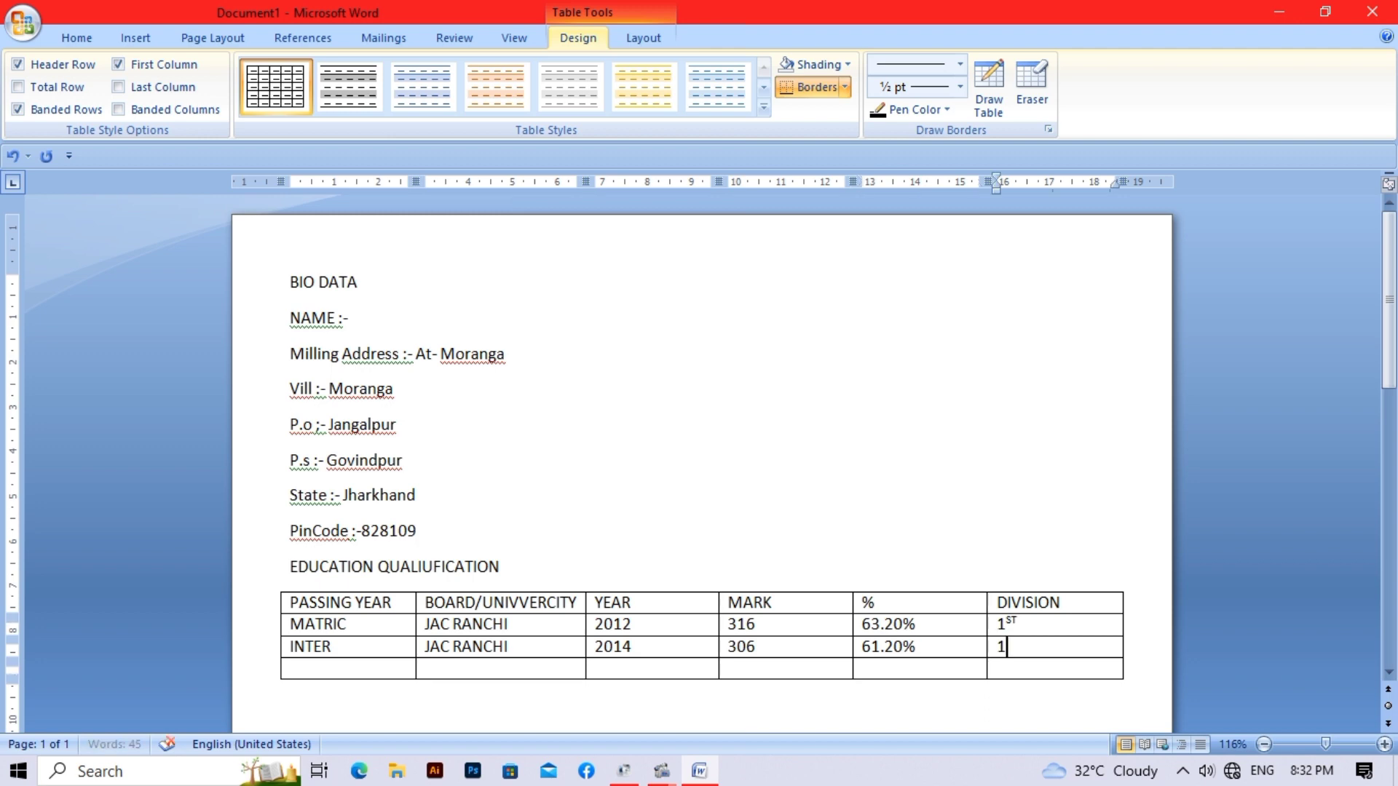
{"action": "type", "text": "ST"}
{"action": "key", "text": "space"}
- Fill the B.A row: VBU HAZARIBAGH, 201, 300 marks, 60%, 1ST
{"action": "key", "text": "Down"}
{"action": "key", "text": "Left"}
{"action": "key", "text": "Left"}
{"action": "key", "text": "Left"}
{"action": "key", "text": "Left"}
{"action": "key", "text": "Left"}
{"action": "type", "text": "B.A"}
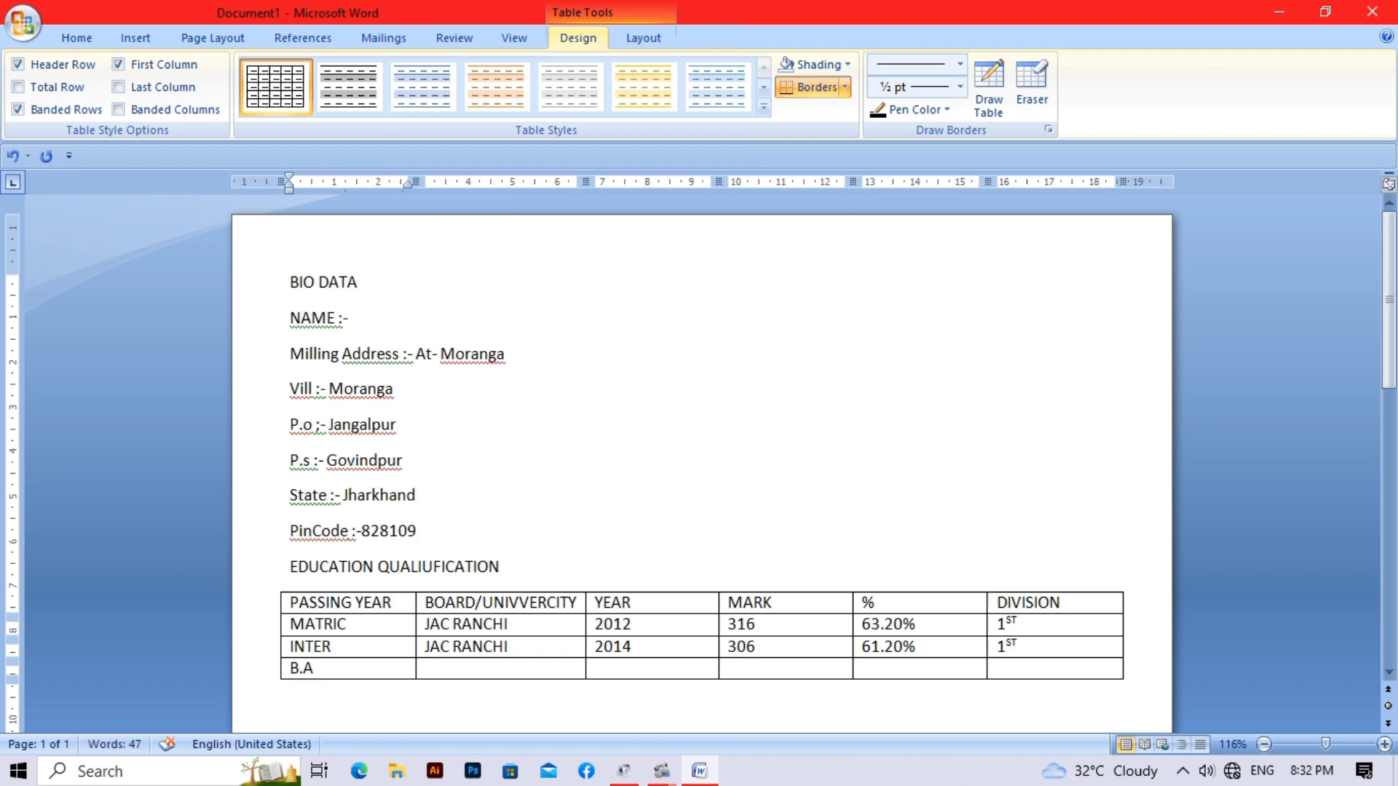
{"action": "key", "text": "Right"}
{"action": "type", "text": "VBU HAZARIB"}
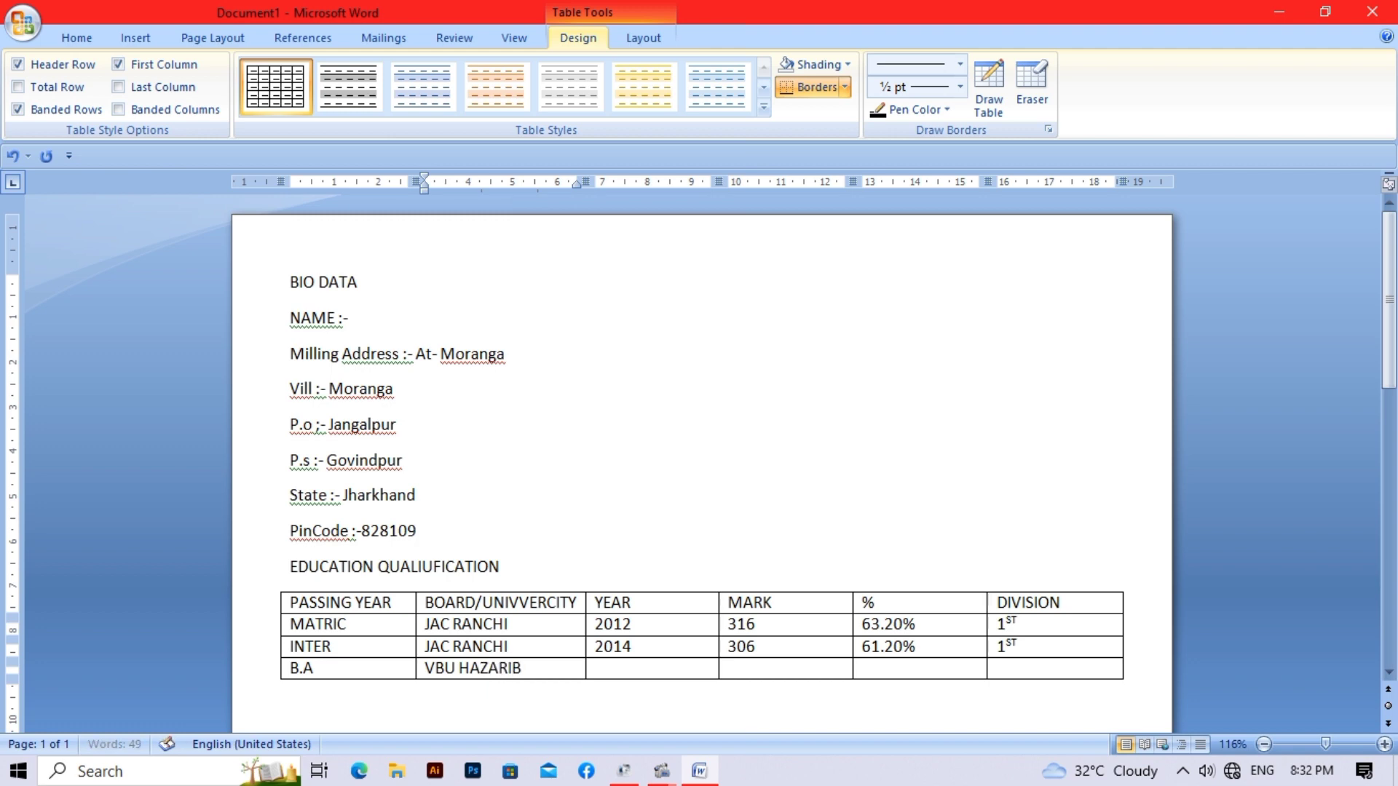
{"action": "type", "text": "AGH0"}
{"action": "key", "text": "BackSpace"}
{"action": "key", "text": "Tab"}
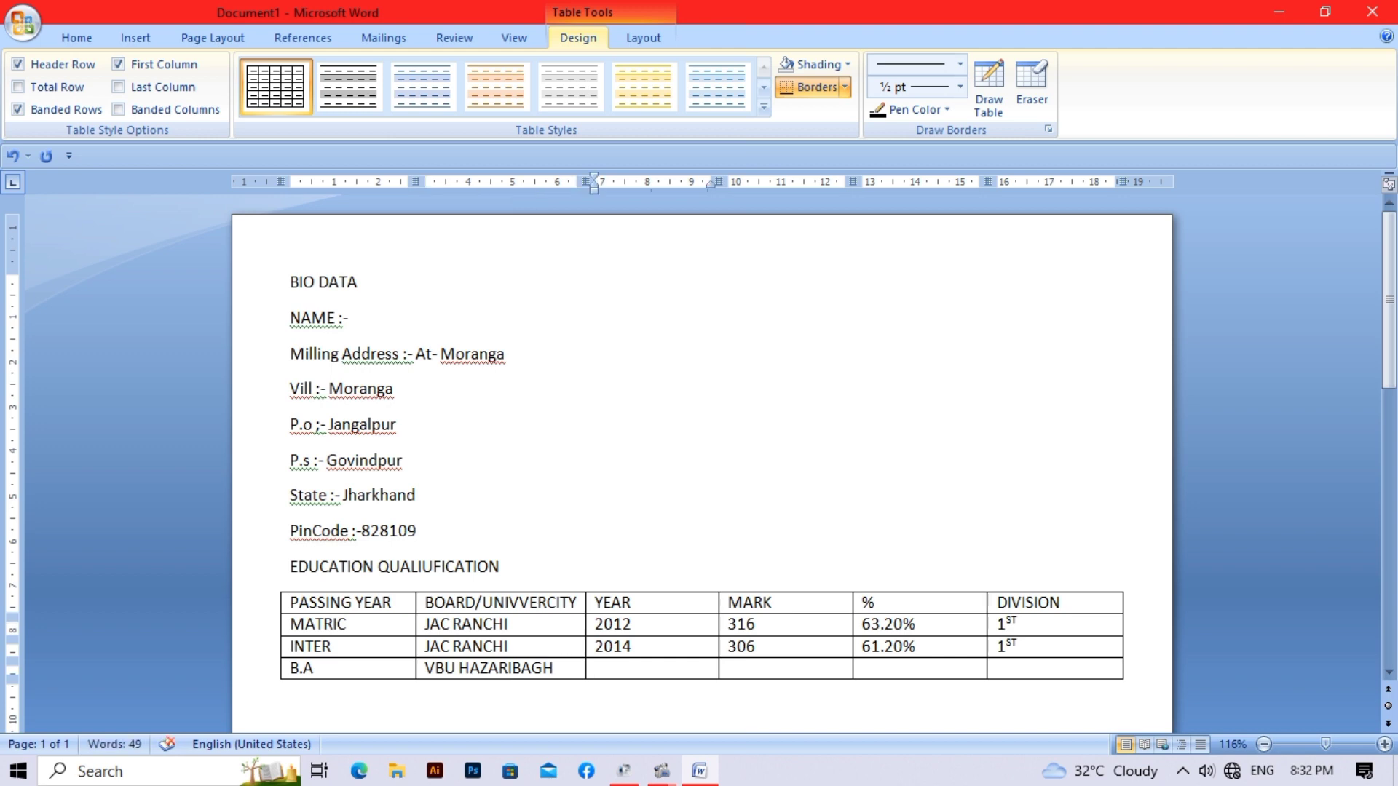
{"action": "type", "text": "2017"}
{"action": "key", "text": "Tab"}
{"action": "type", "text": "6300"}
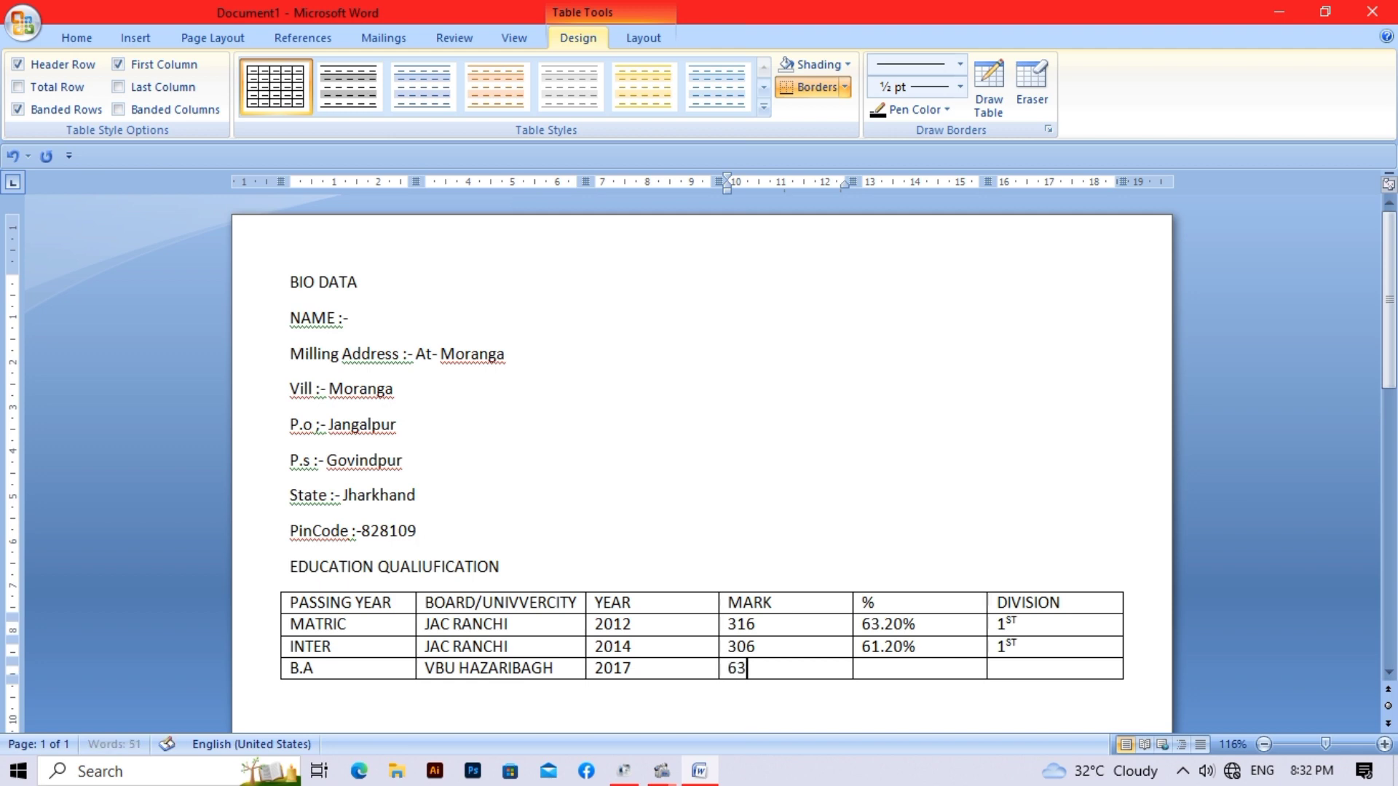
{"action": "key", "text": "BackSpace"}
{"action": "key", "text": "BackSpace"}
{"action": "key", "text": "BackSpace"}
{"action": "key", "text": "BackSpace"}
{"action": "type", "text": "300"}
{"action": "key", "text": "Tab"}
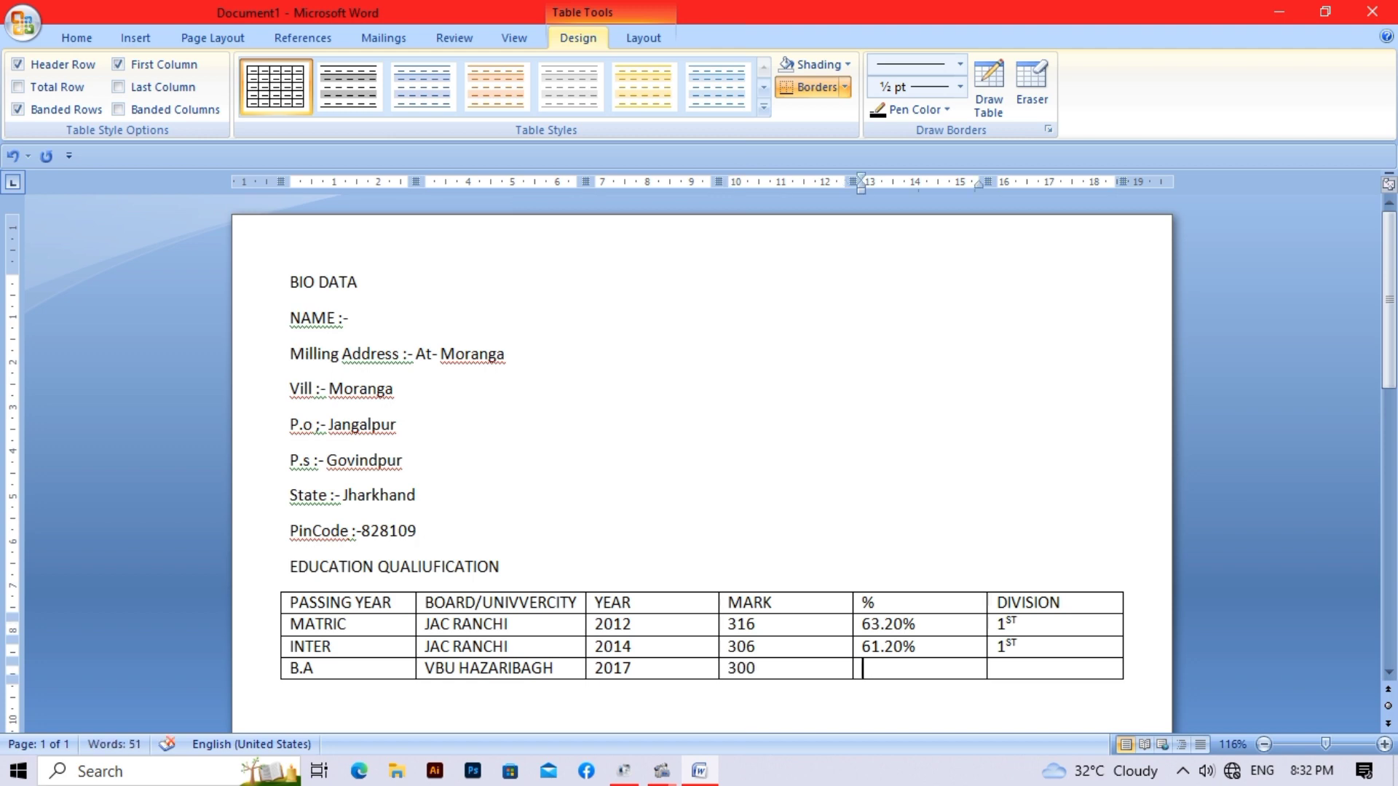
{"action": "type", "text": "60%"}
{"action": "key", "text": "Tab"}
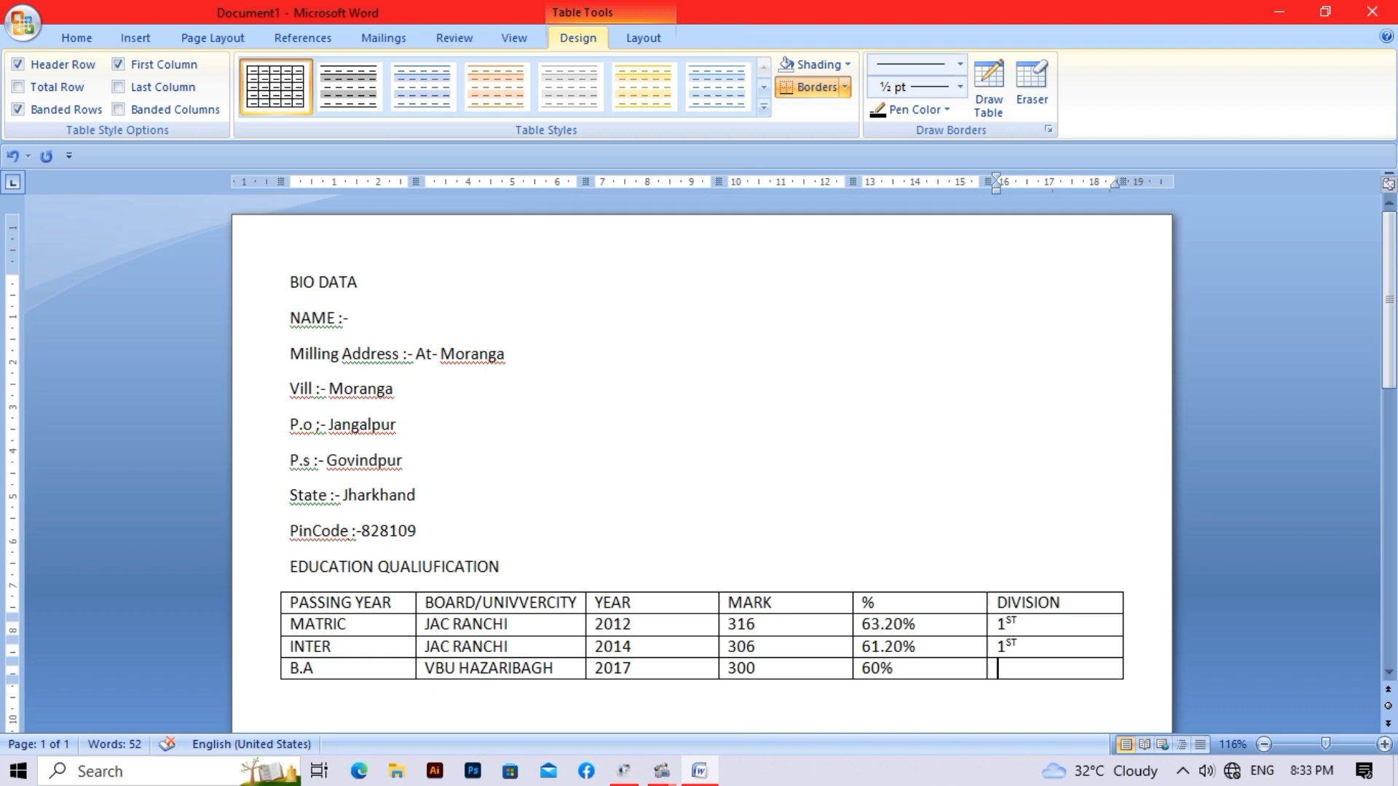
{"action": "type", "text": "1ST"}
{"action": "key", "text": "Down"}
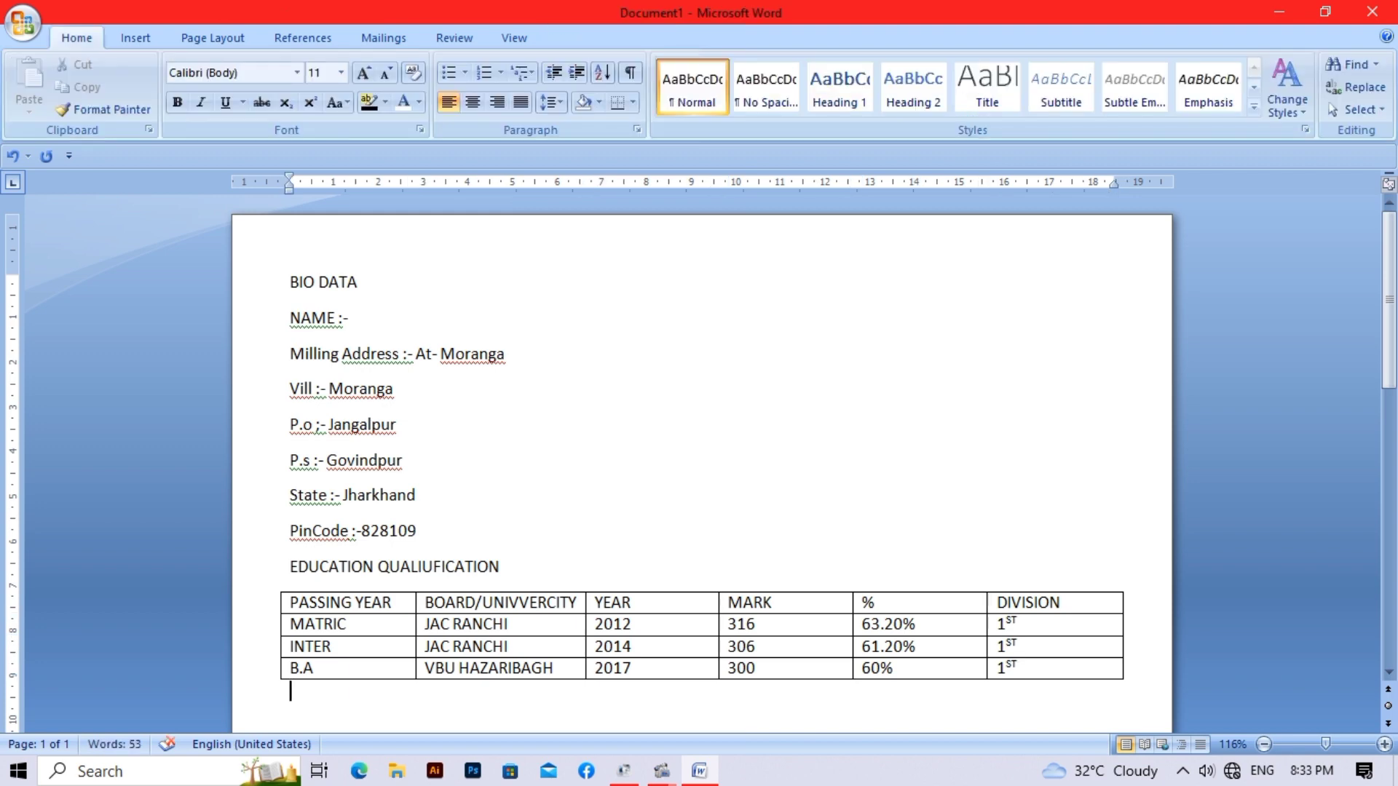
- Below the table, type EXTRA QUALIFICATION, then begin a 'Personal Details :- Name' line
{"action": "key", "text": "Return"}
{"action": "scroll", "coordinate": [699, 463], "scroll_direction": "down", "scroll_amount": 1}
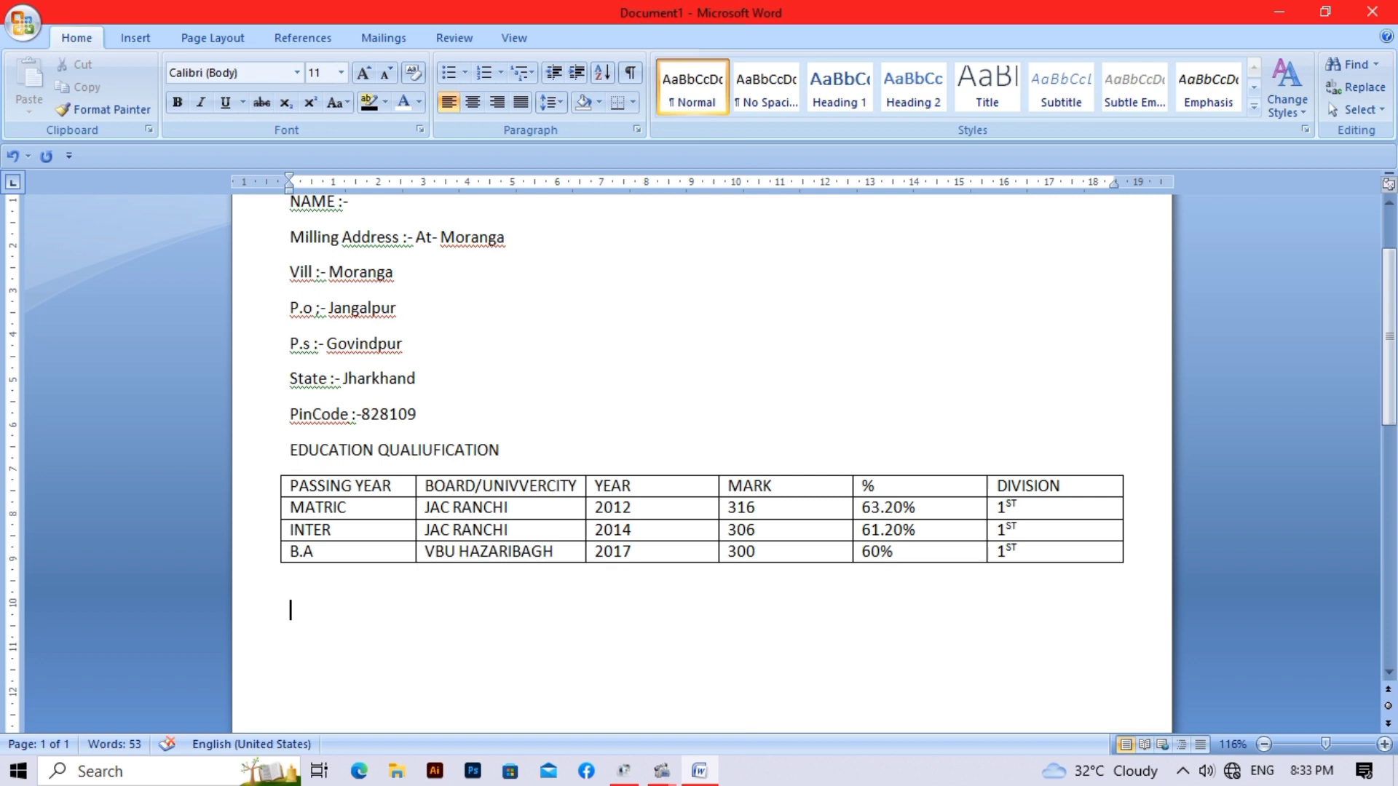
{"action": "type", "text": "EXTRA QUALO"}
{"action": "key", "text": "BackSpace"}
{"action": "type", "text": "IF"}
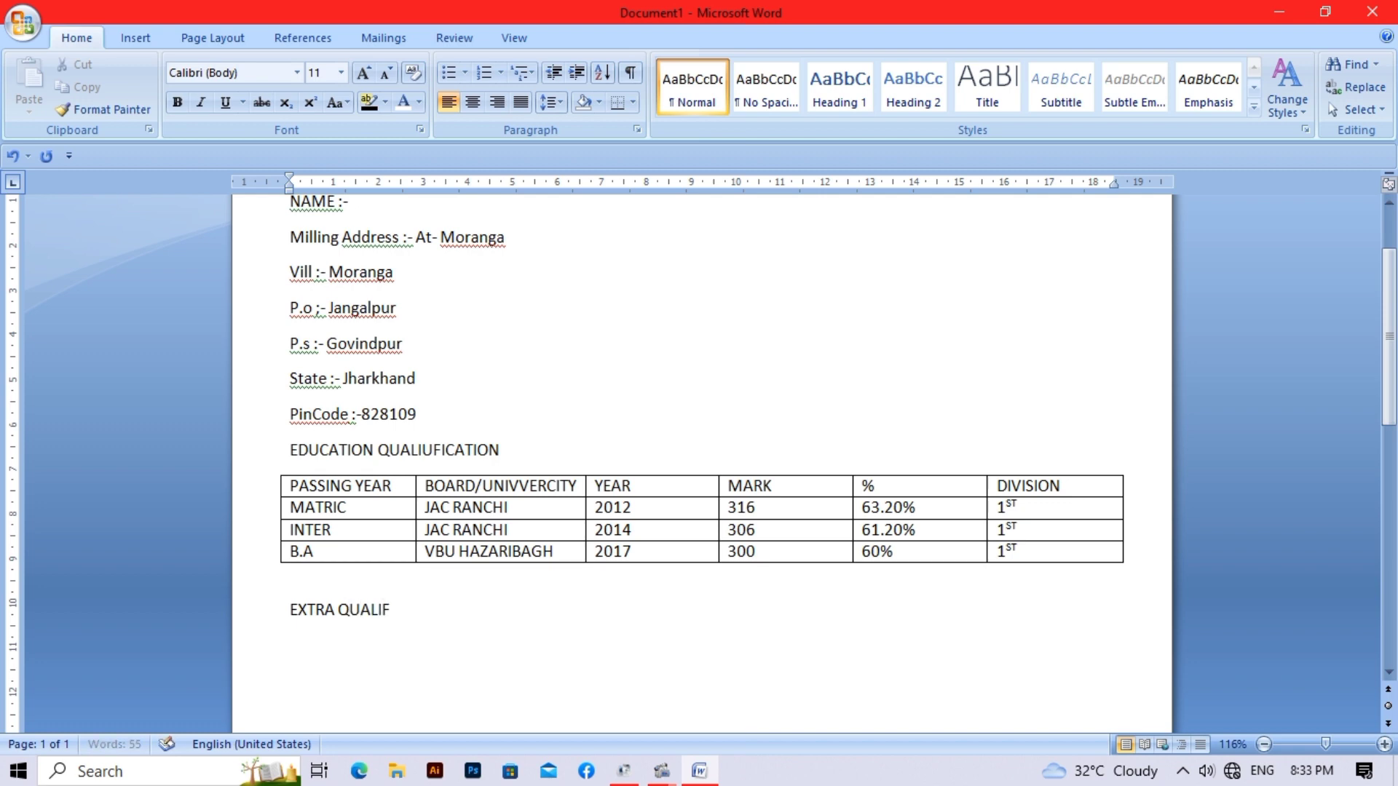
{"action": "type", "text": "ICATION"}
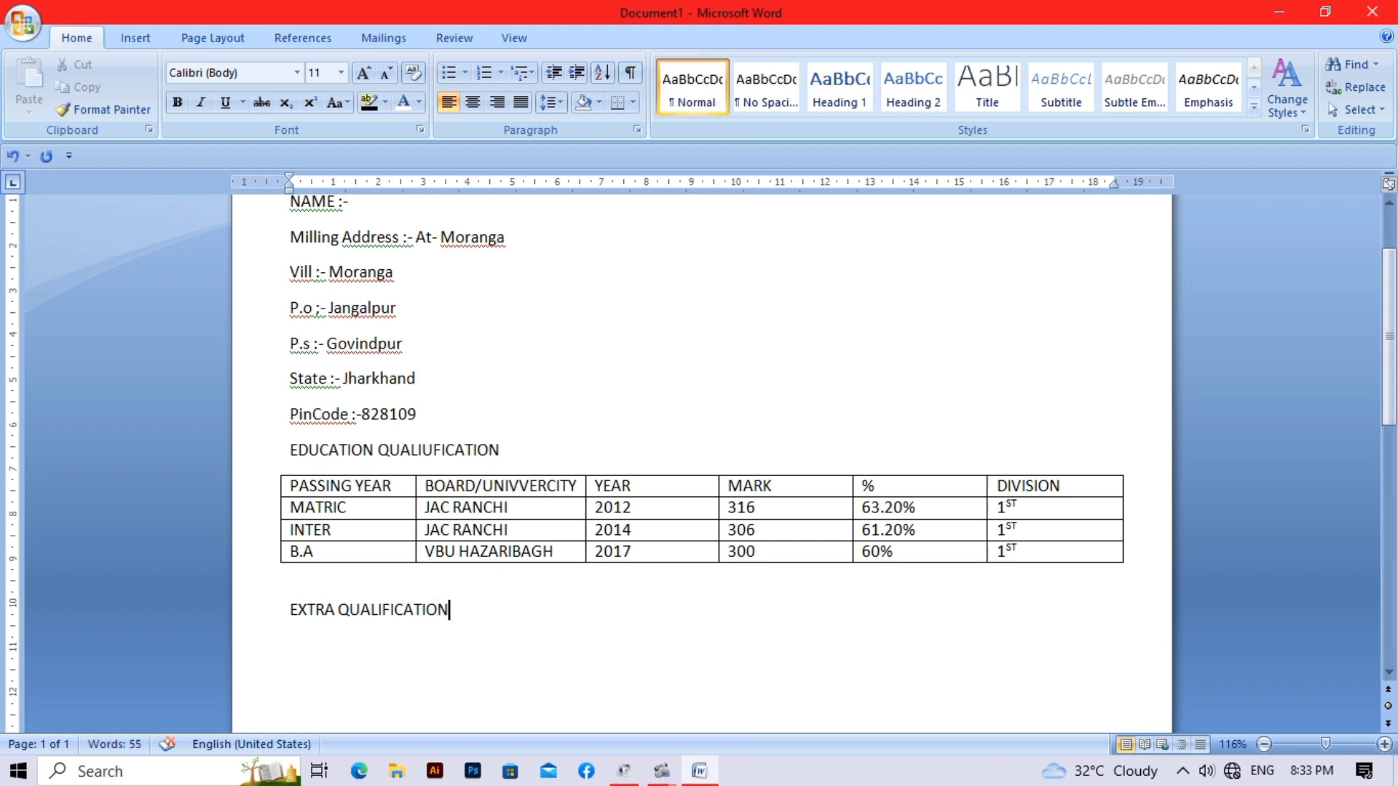
{"action": "key", "text": "Return"}
{"action": "type", "text": "Personal Det"}
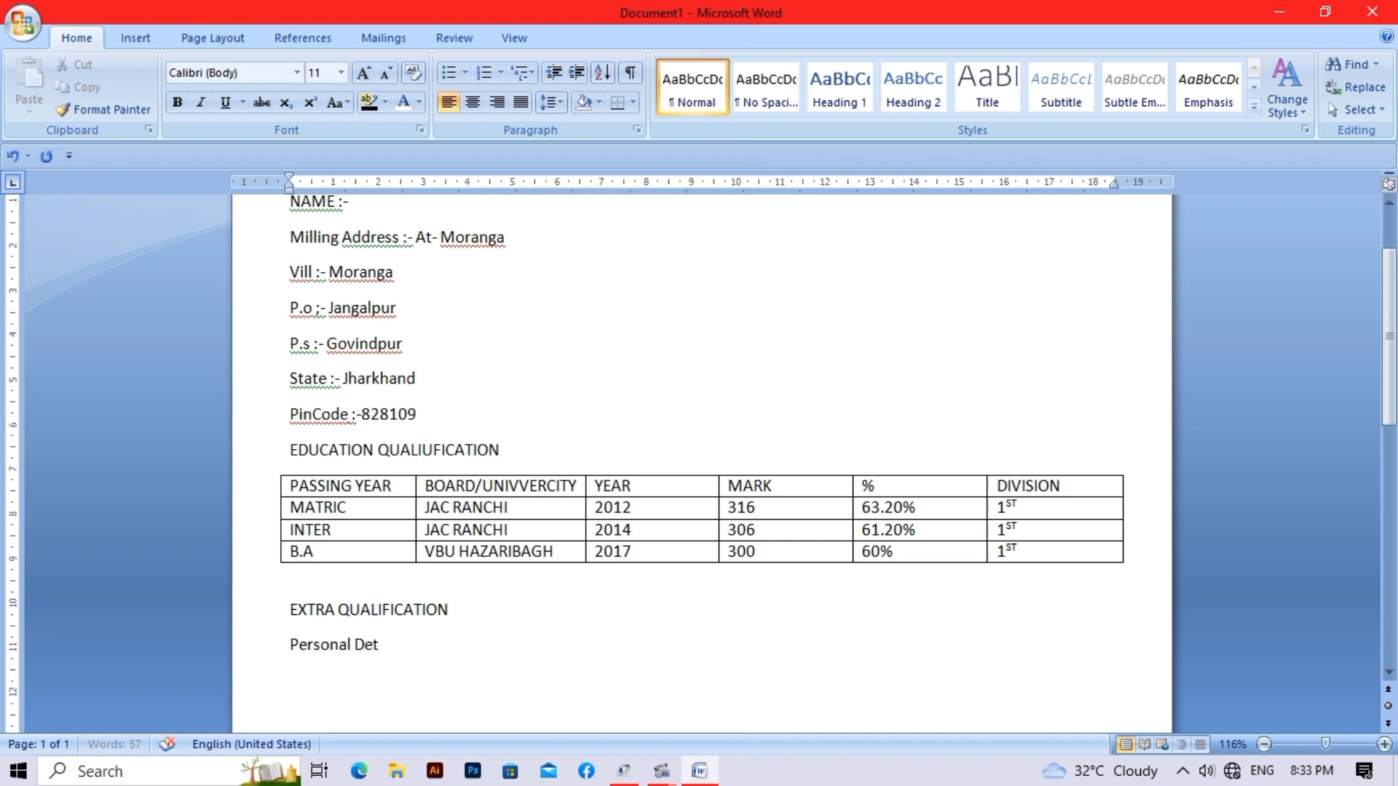
{"action": "type", "text": "ails"}
{"action": "type", "text": " :- "}
{"action": "type", "text": "N"}
{"action": "type", "text": "ame"}
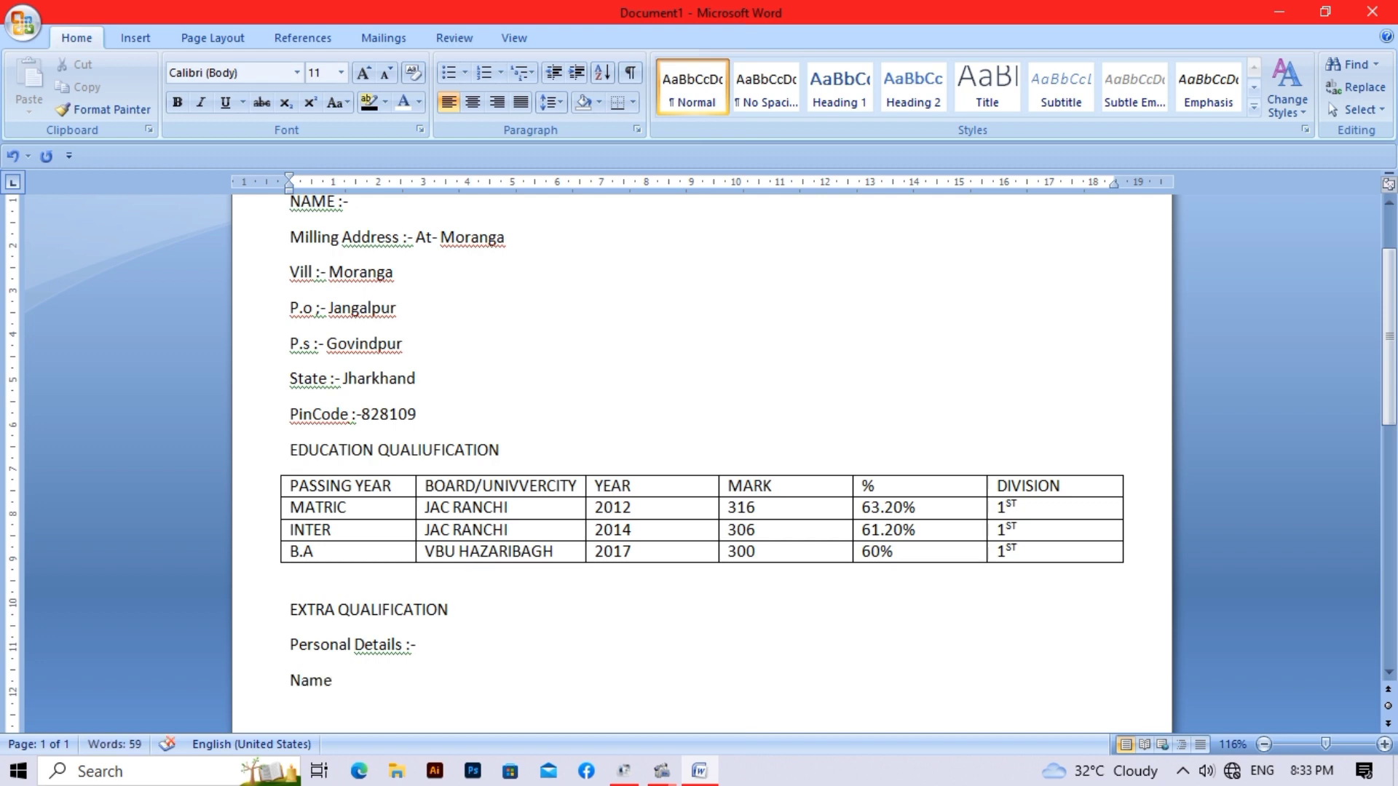
- Complete the Name line with the applicant's full name after 'Name :-'
{"action": "key", "text": "Return"}
{"action": "key", "text": "BackSpace"}
{"action": "type", "text": ":- d"}
{"action": "key", "text": "BackSpace"}
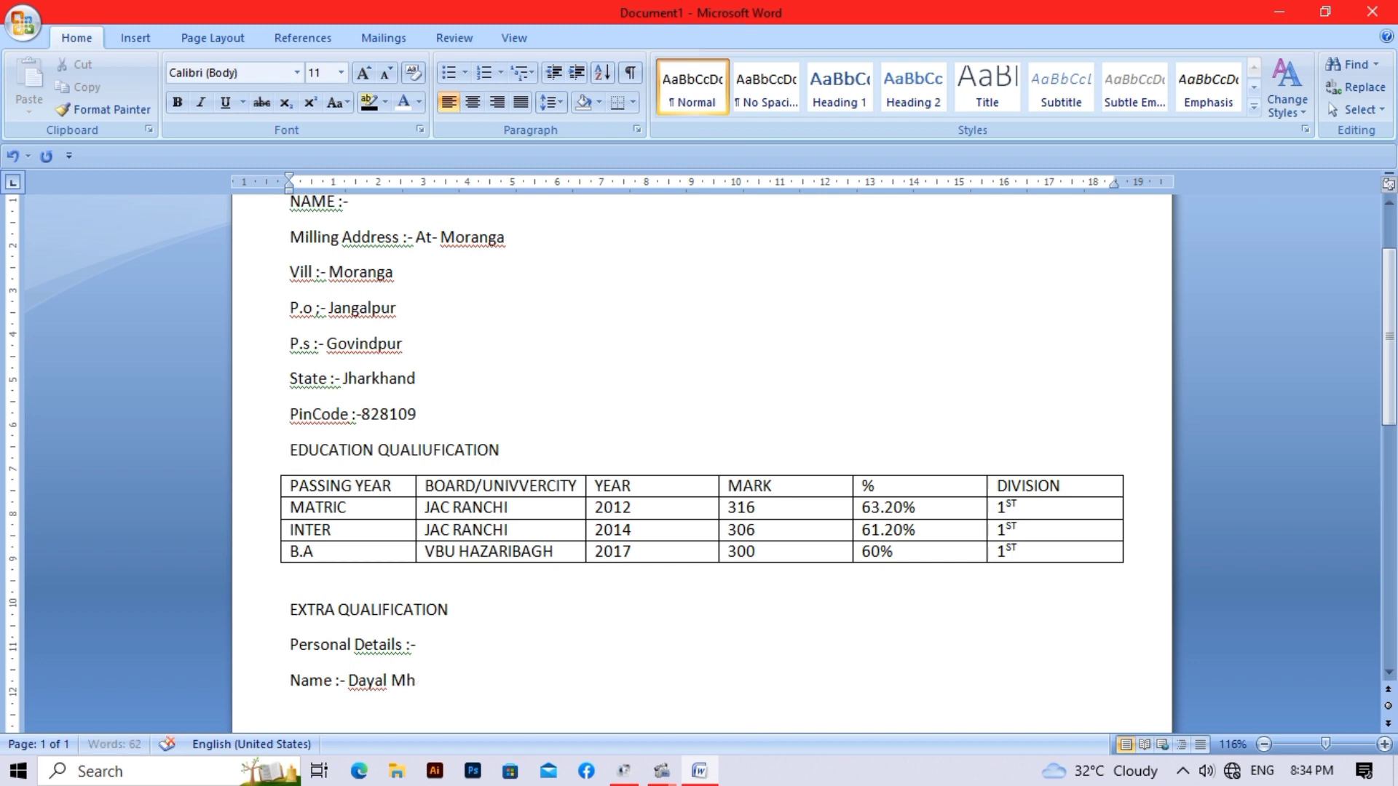
- Add Father's Name, Religion :- Hindu, Nationality :- Indian, D.O.B and Language :- Hindi, English, Bangla lines
{"action": "key", "text": "Return"}
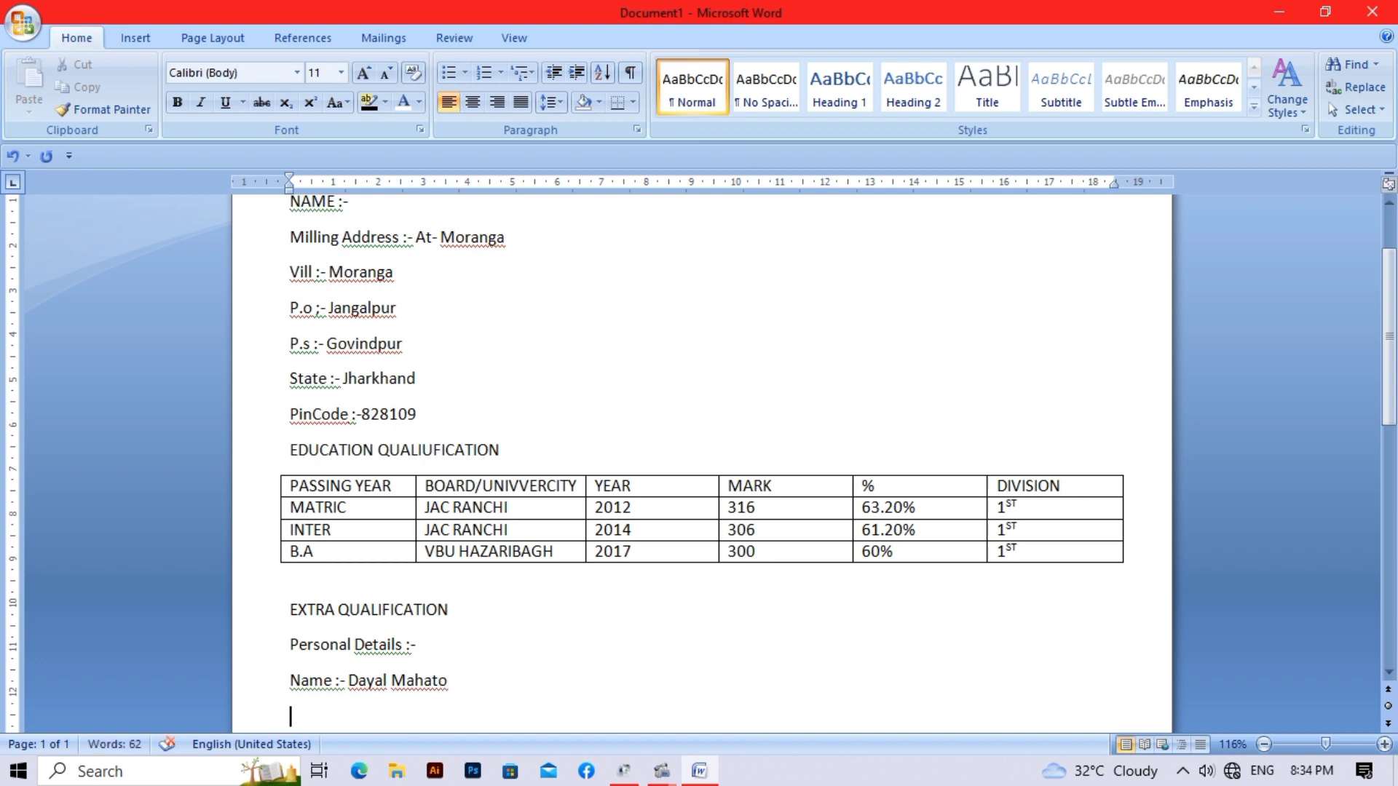
{"action": "type", "text": "F"}
{"action": "type", "text": "ather"}
{"action": "type", "text": "'"}
{"action": "type", "text": "s "}
{"action": "type", "text": "Name"}
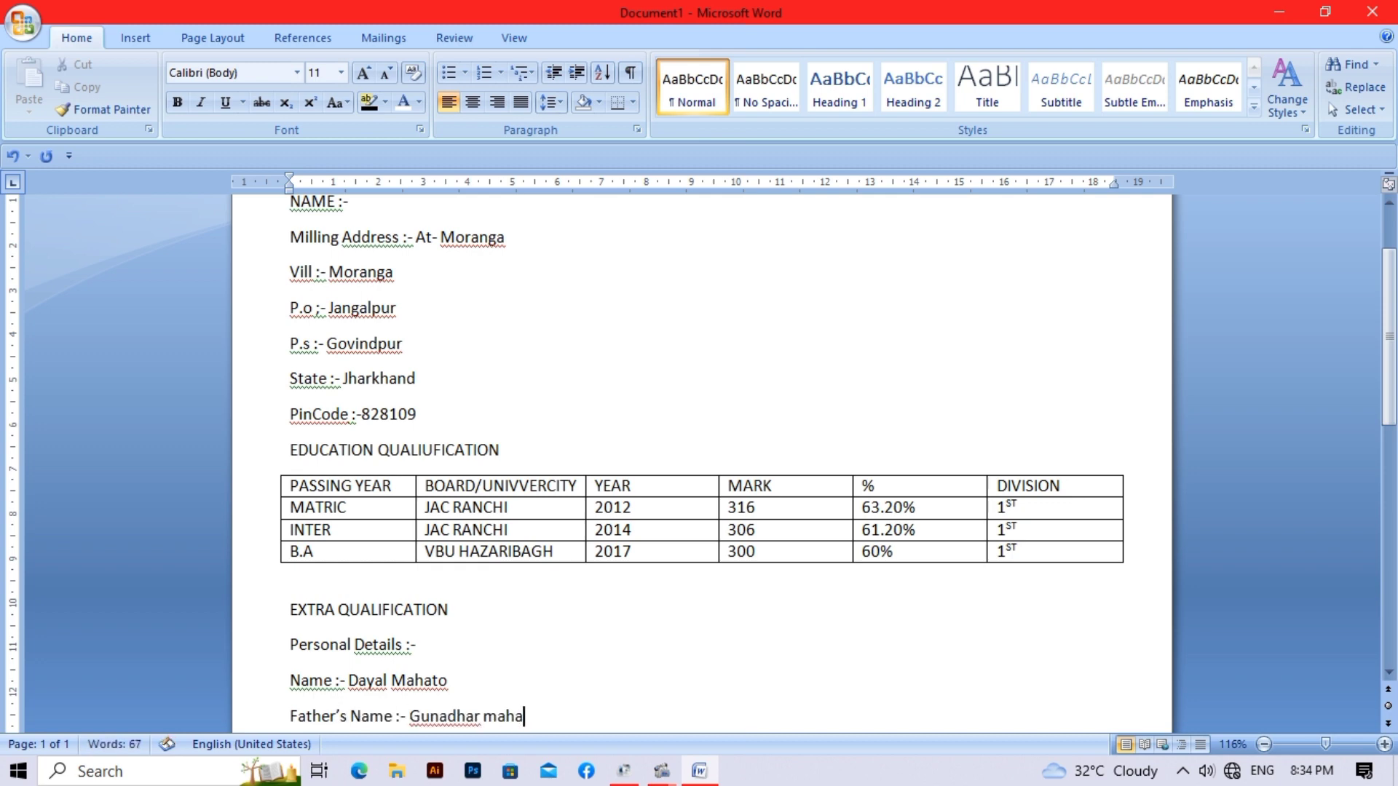
{"action": "key", "text": "Return"}
{"action": "type", "text": "Religion :- Hindu"}
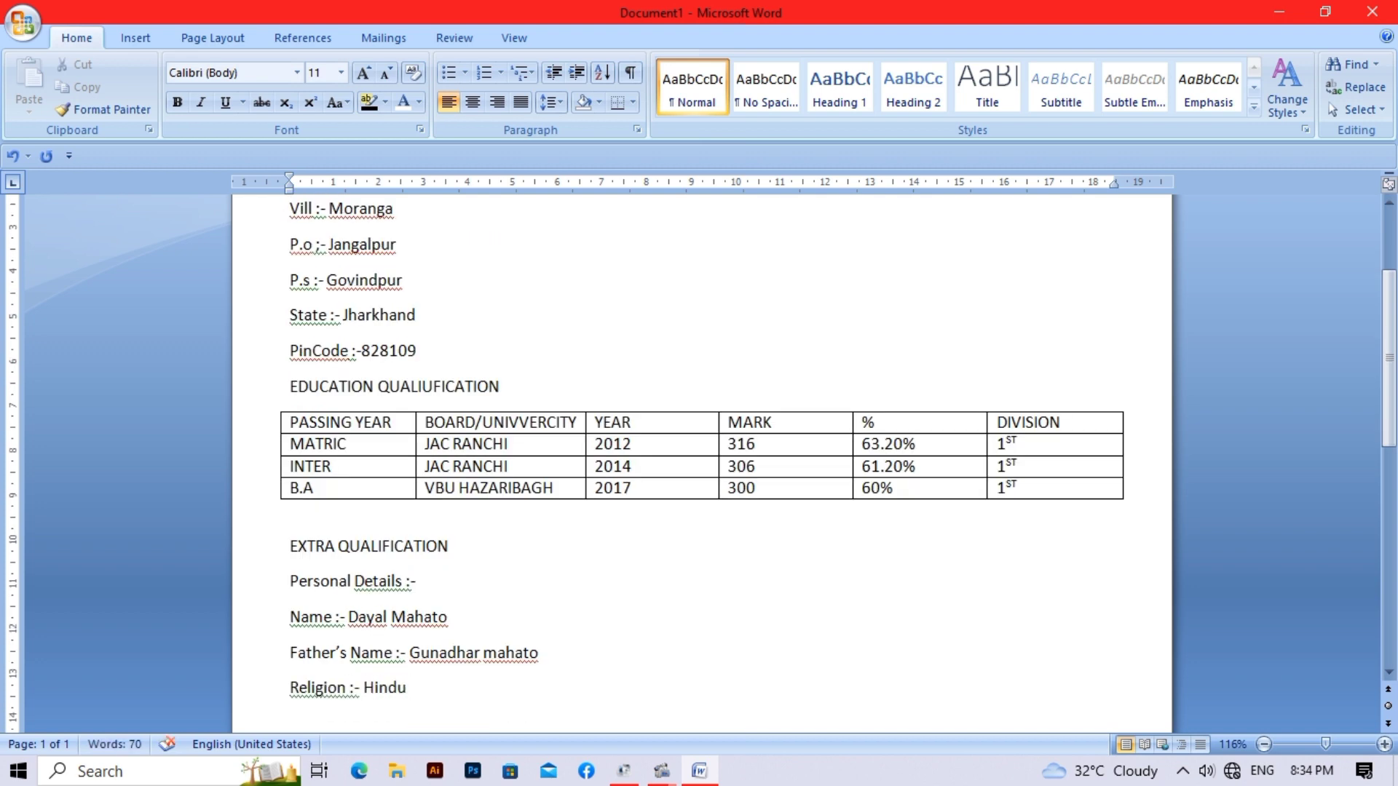
{"action": "key", "text": "Return"}
{"action": "type", "text": "Nationality :- Indian"}
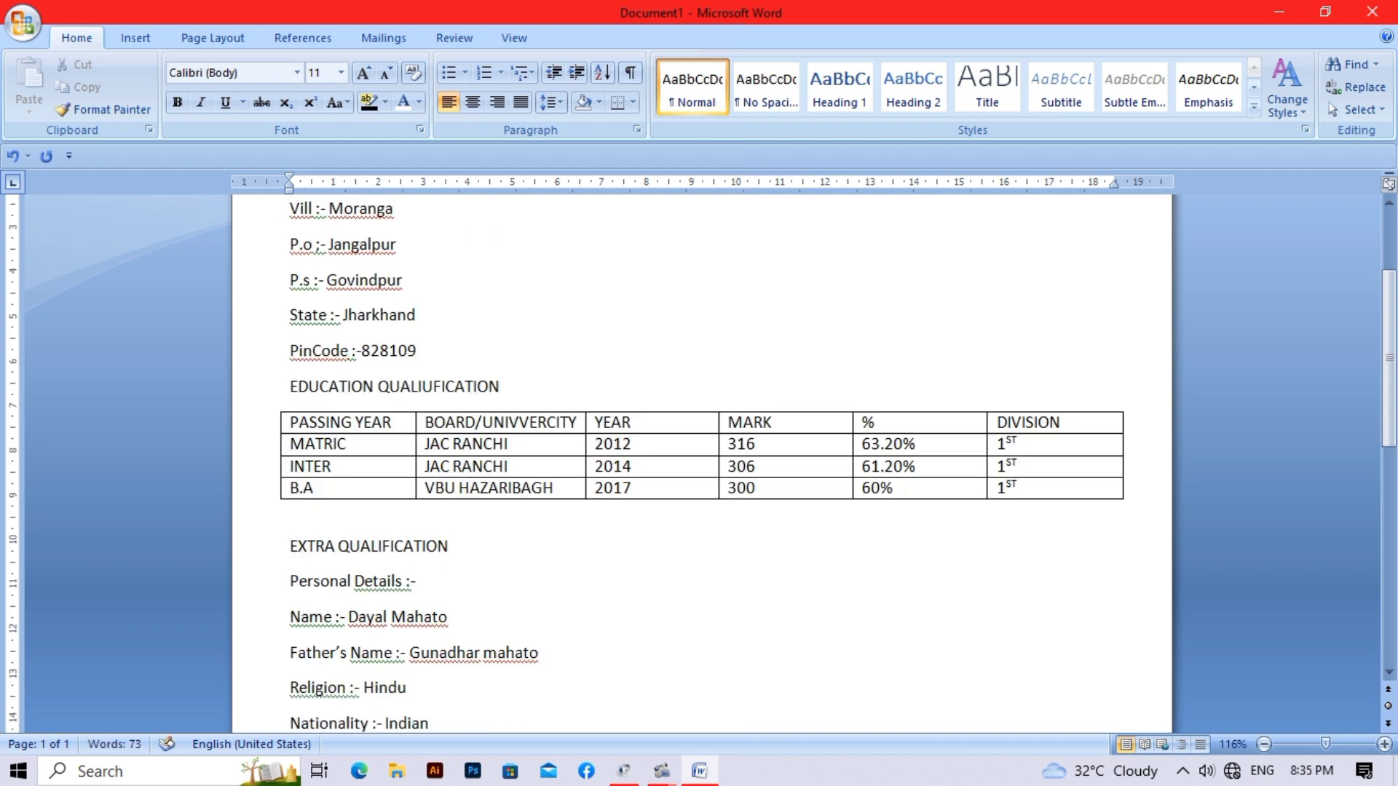
{"action": "key", "text": "Return"}
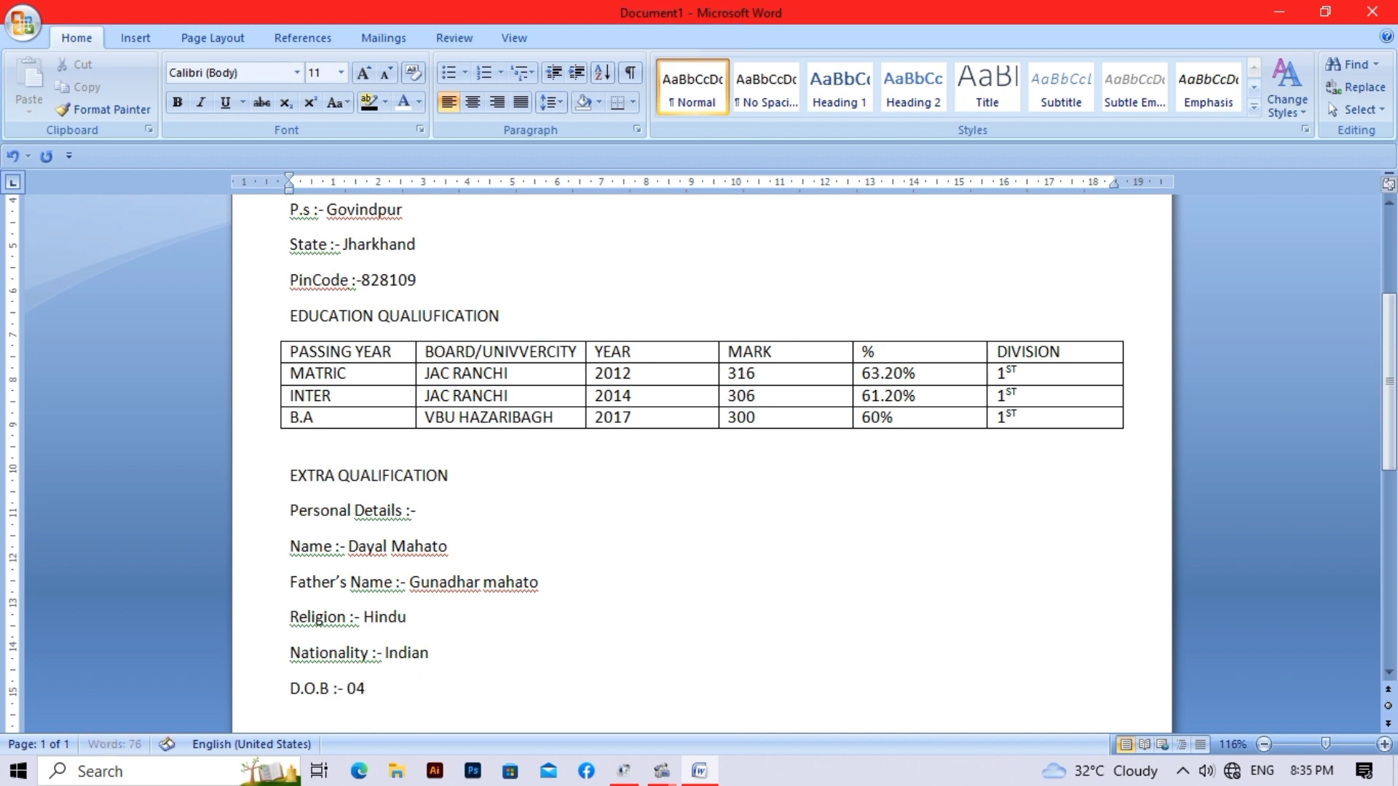
{"action": "key", "text": "Return"}
{"action": "type", "text": "Lan"}
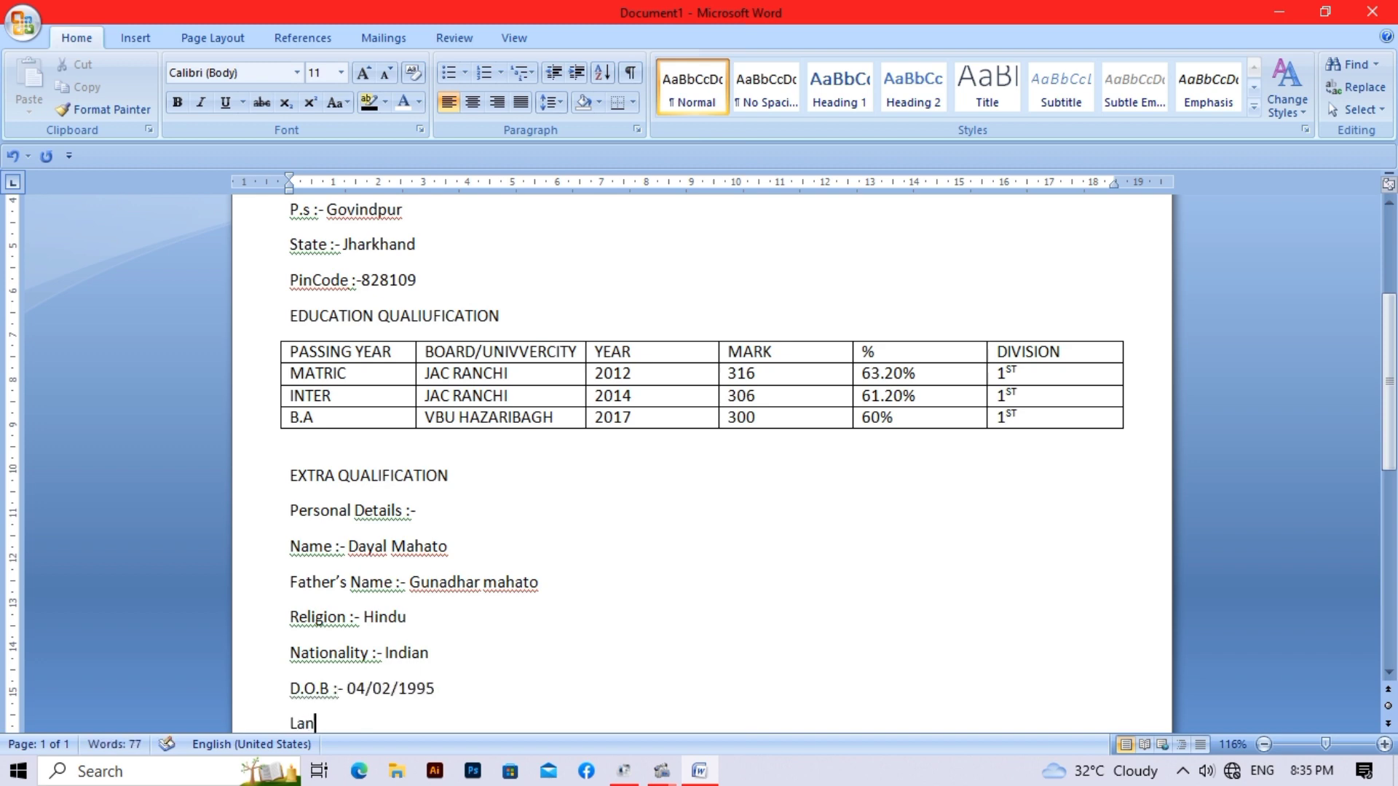
{"action": "type", "text": "guage :- Hindi,English, Bangla"}
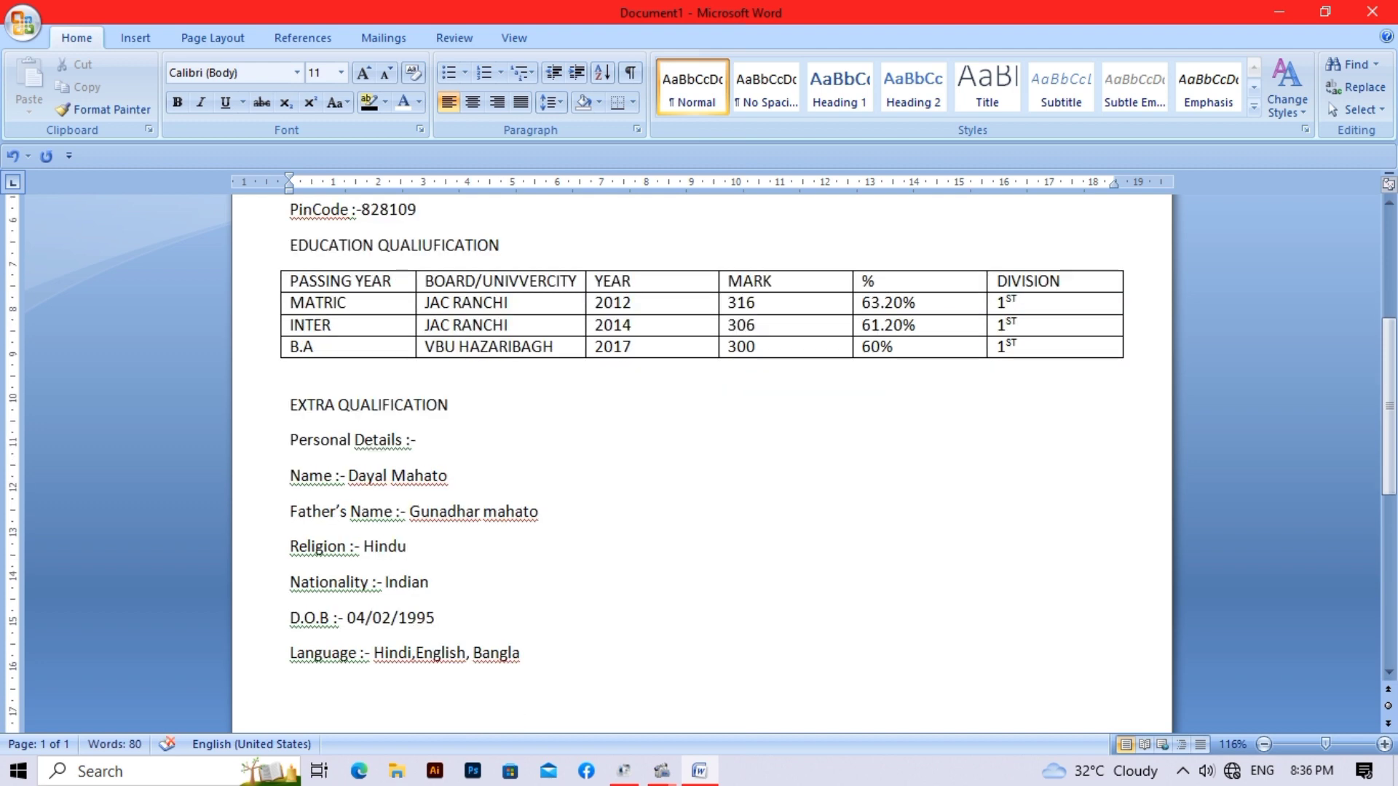
- Add 'Sex :- Male', a Contact No line with the phone number, and an Emailid line with the e-mail address
{"action": "key", "text": "Return"}
{"action": "type", "text": "Sex :- Male"}
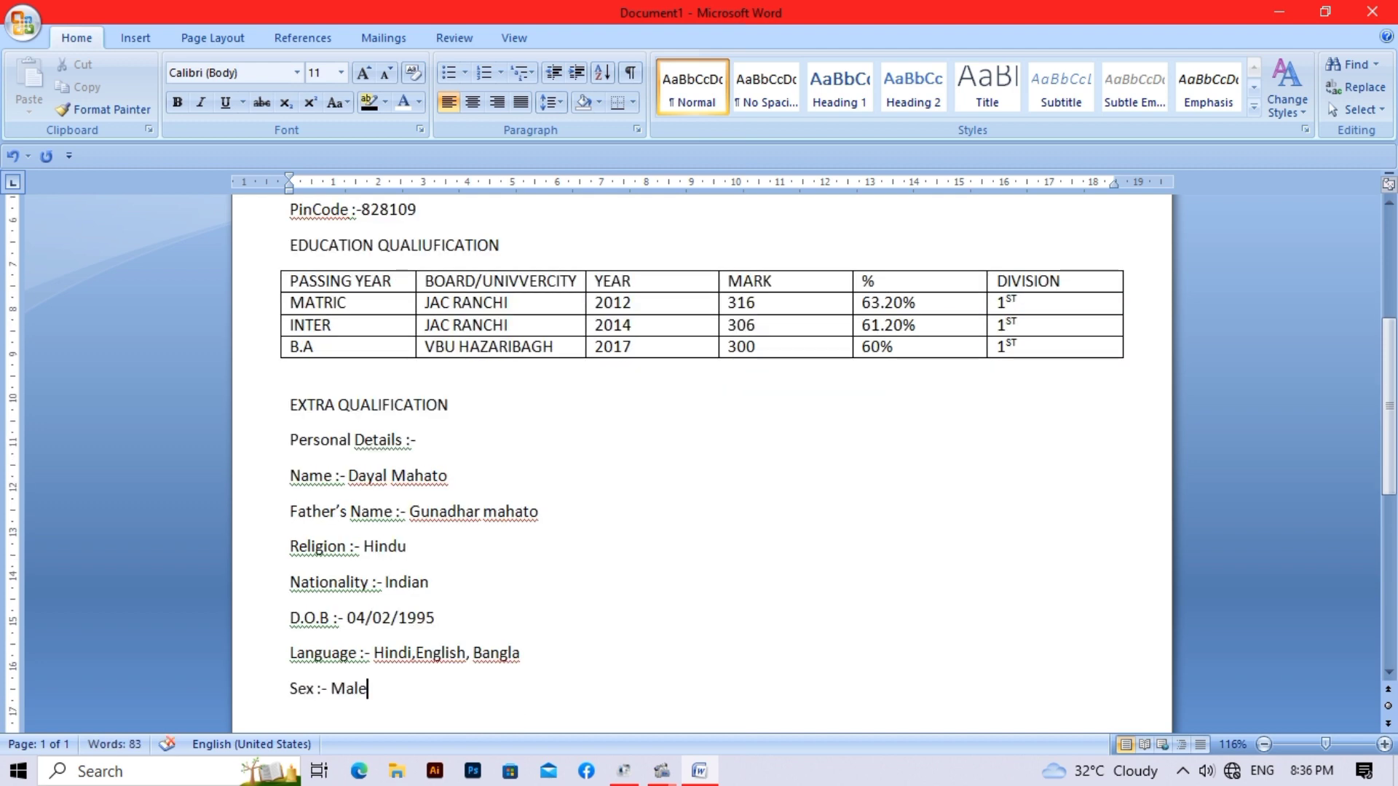
{"action": "key", "text": "Return"}
{"action": "type", "text": "Contact No :-"}
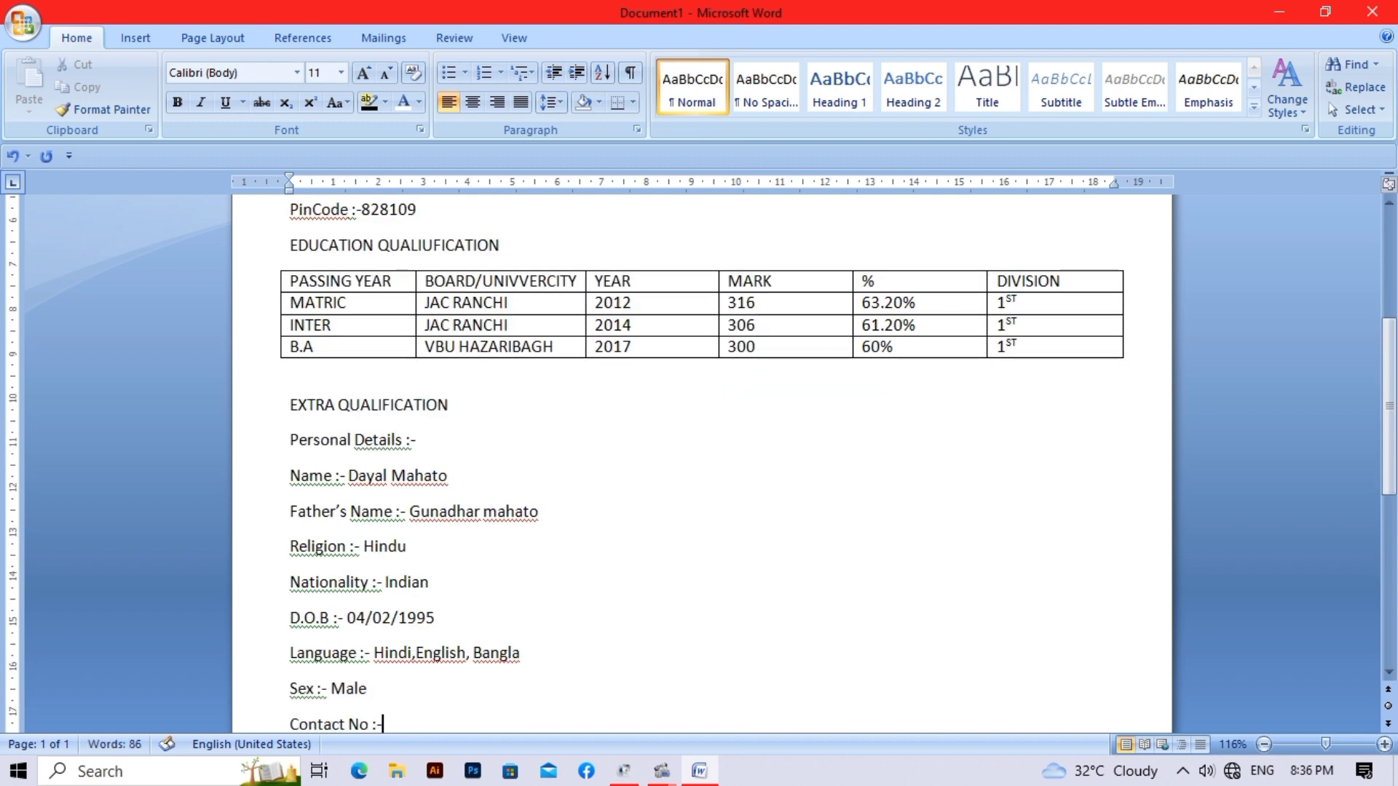
{"action": "key", "text": "Return"}
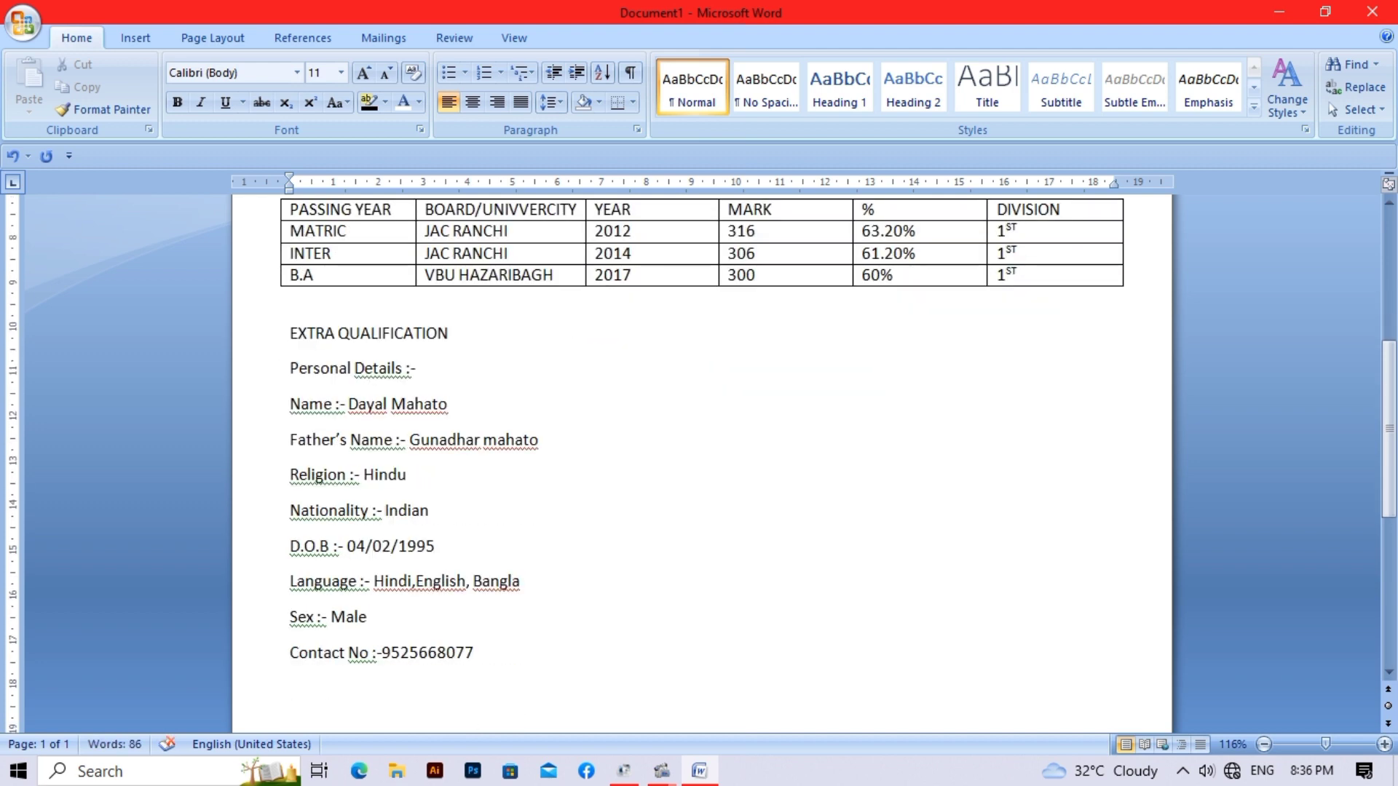
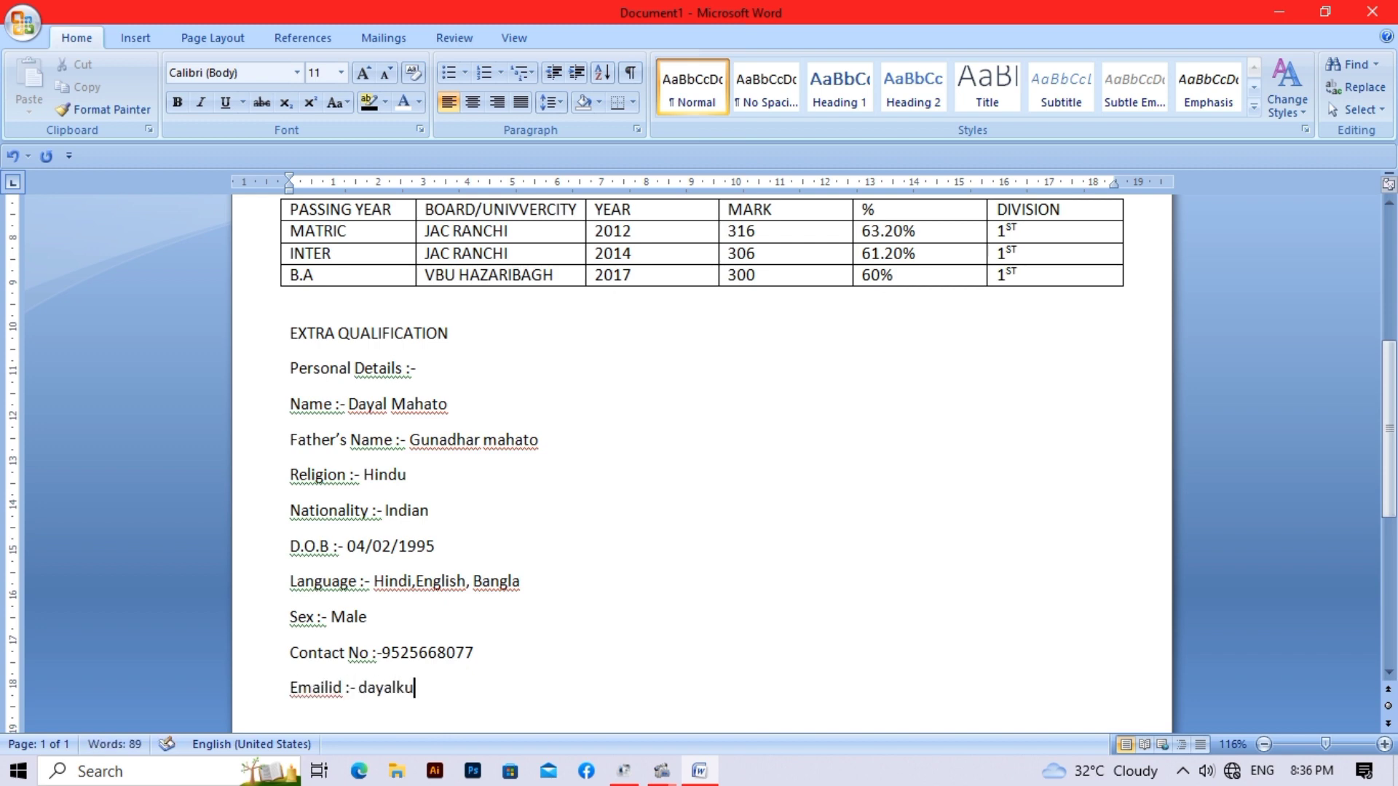
- Add a dashed Date line, a tab-spaced dashed Signature field, and a 'Place :-' line
{"action": "key", "text": "Return"}
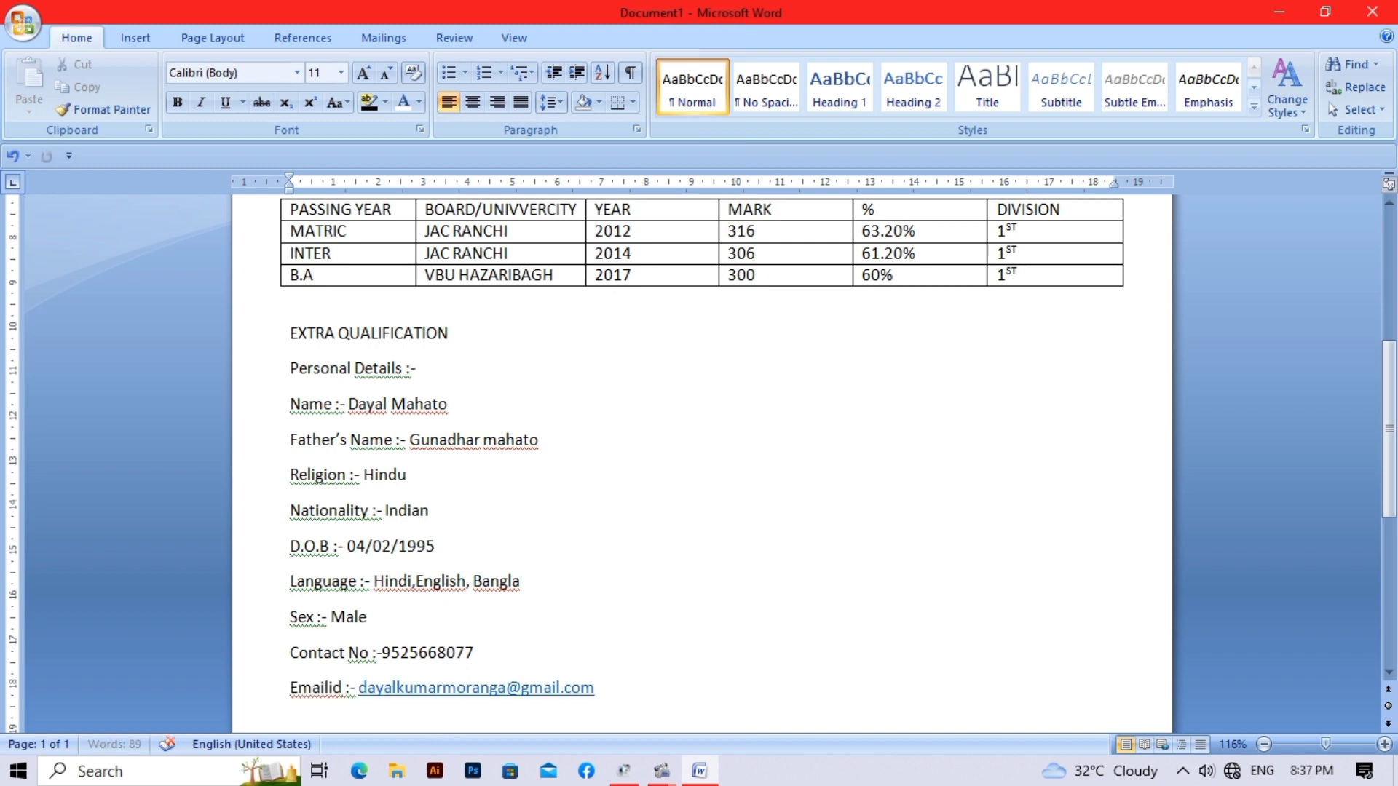
{"action": "type", "text": "Date :- ------------------------------"}
{"action": "key", "text": "Tab"}
{"action": "key", "text": "Tab"}
{"action": "key", "text": "Tab"}
{"action": "key", "text": "Tab"}
{"action": "key", "text": "Tab"}
{"action": "type", "text": "Signature :-  -"}
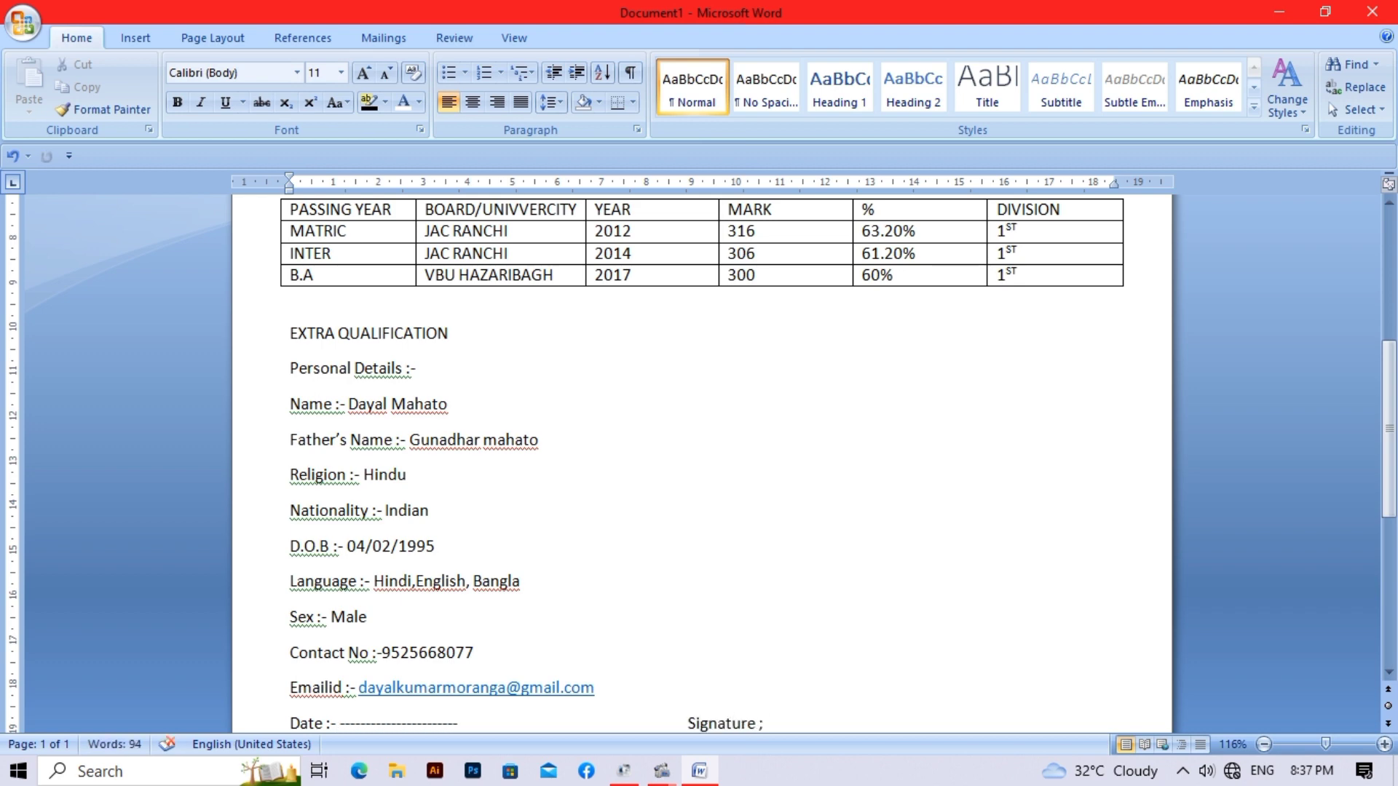
{"action": "type", "text": "-----------------------------------------------------"}
{"action": "key", "text": "Return"}
{"action": "type", "text": "Place :-"}
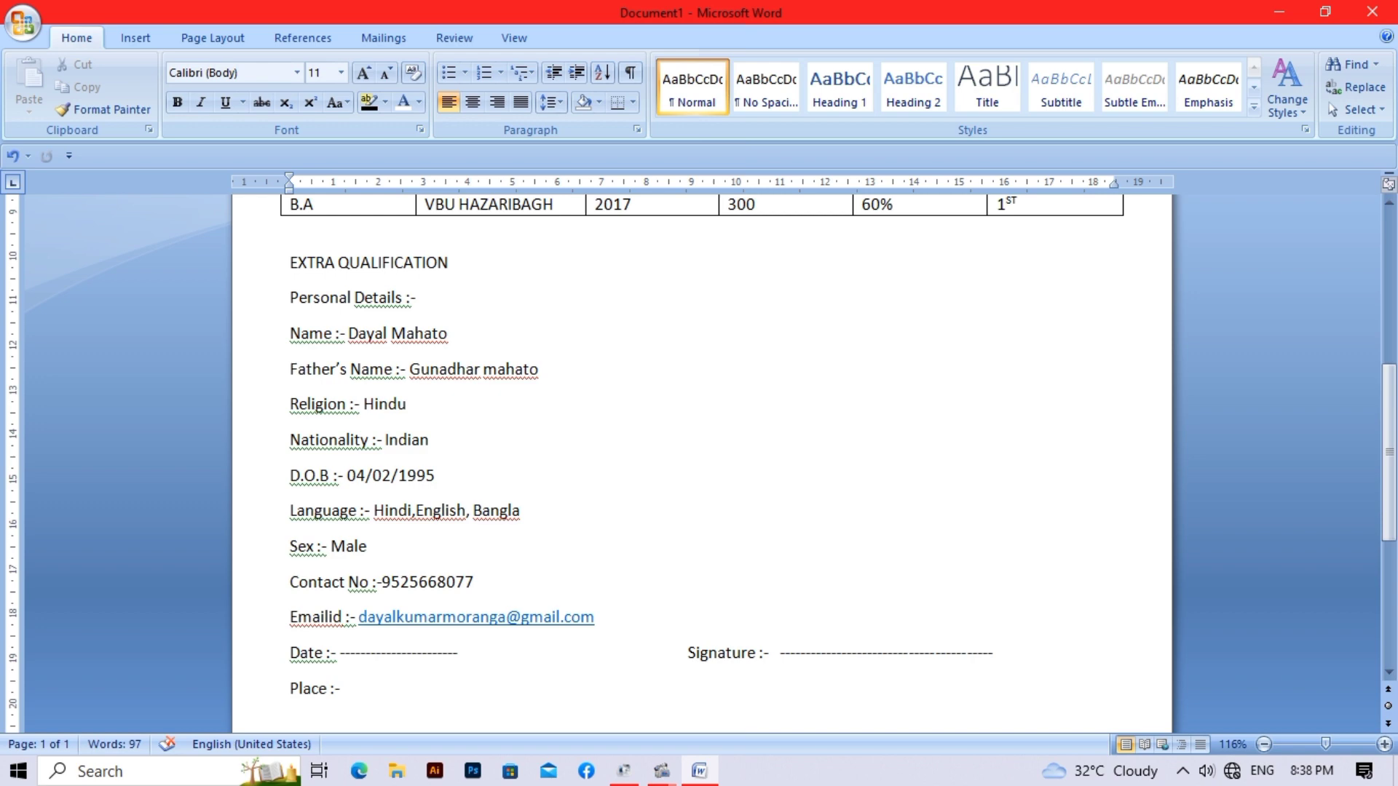
{"action": "scroll", "coordinate": [699, 437], "scroll_direction": "up", "scroll_amount": 5}
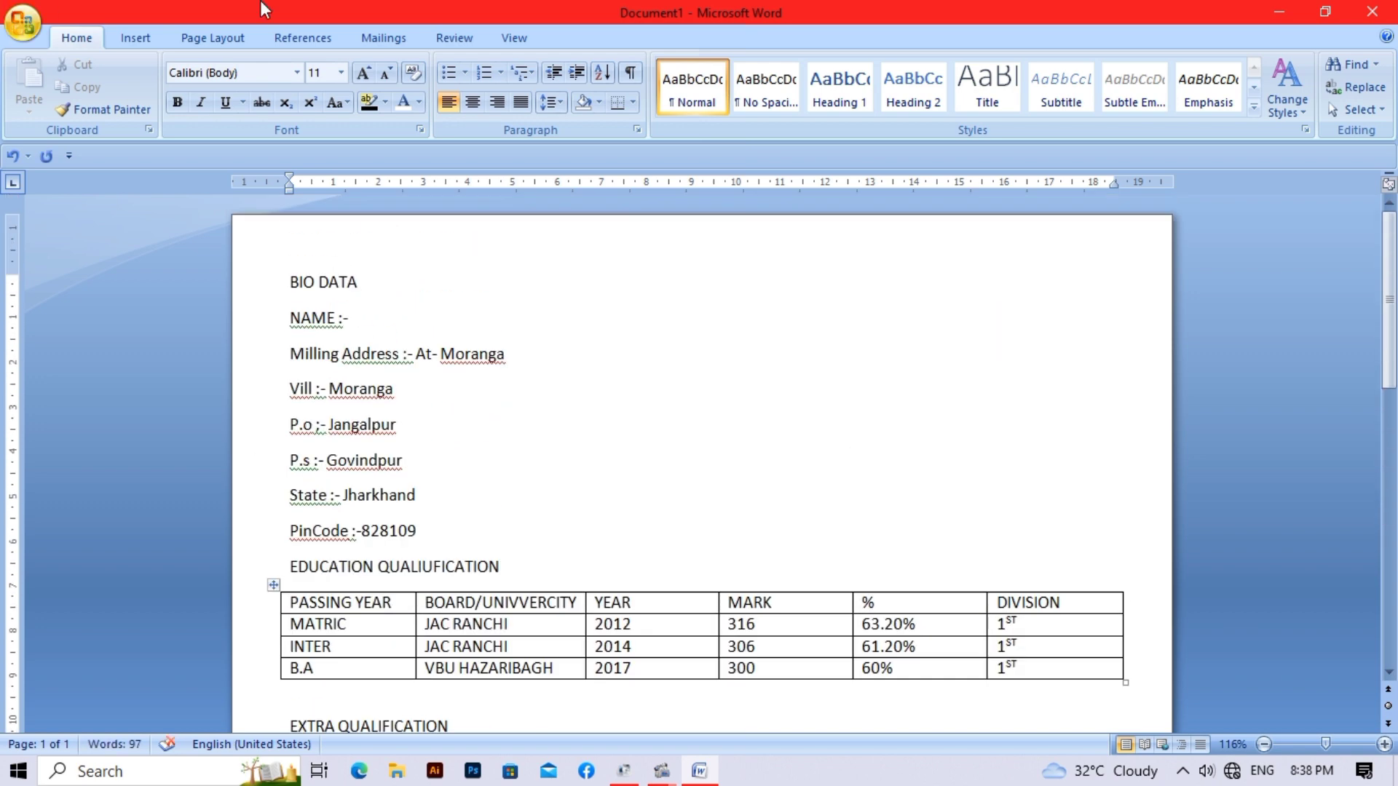
- Draw a roughly 3.66 × 3.55 cm rectangle photo box beside the address lines
{"action": "left_click", "coordinate": [140, 41]}
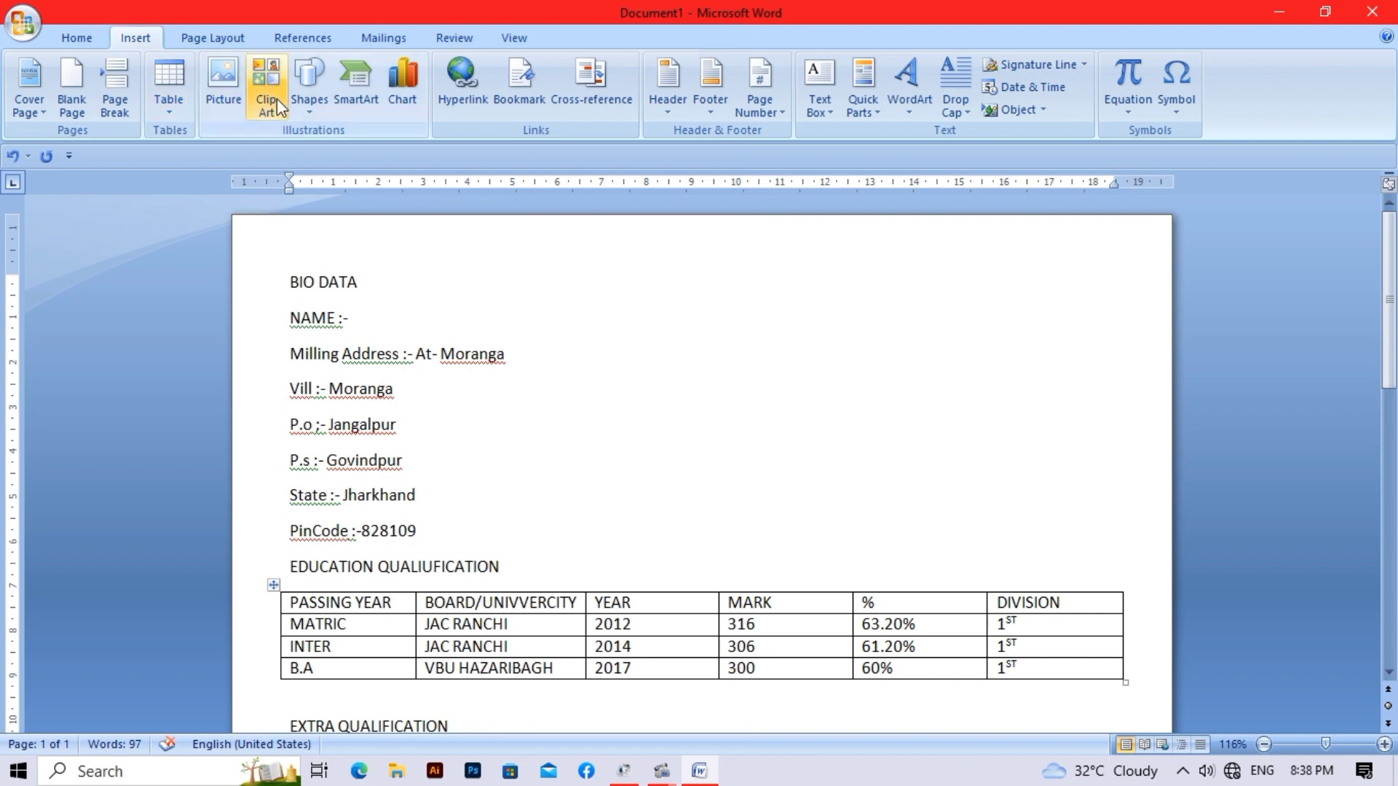
{"action": "left_click", "coordinate": [305, 98]}
{"action": "left_click", "coordinate": [363, 153]}
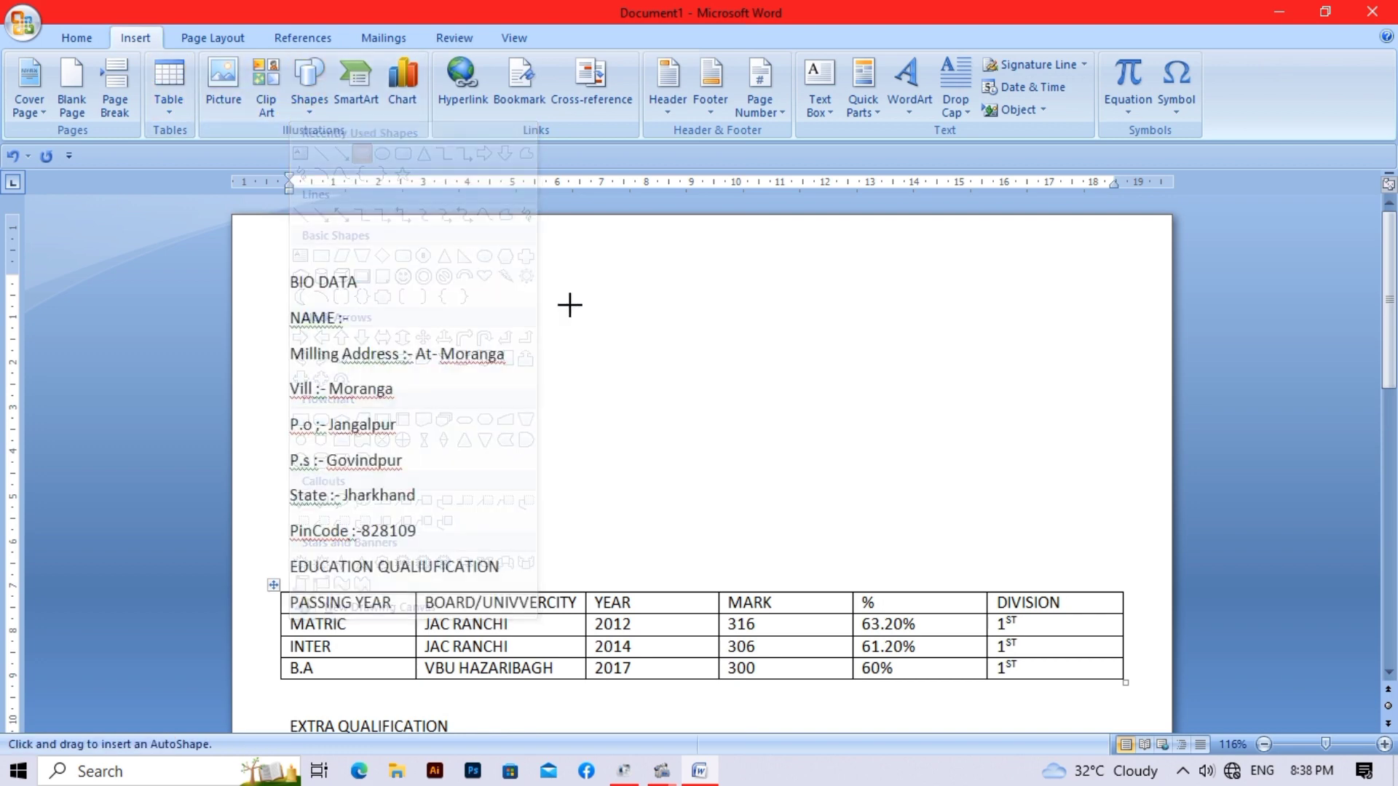
{"action": "left_click", "coordinate": [804, 295]}
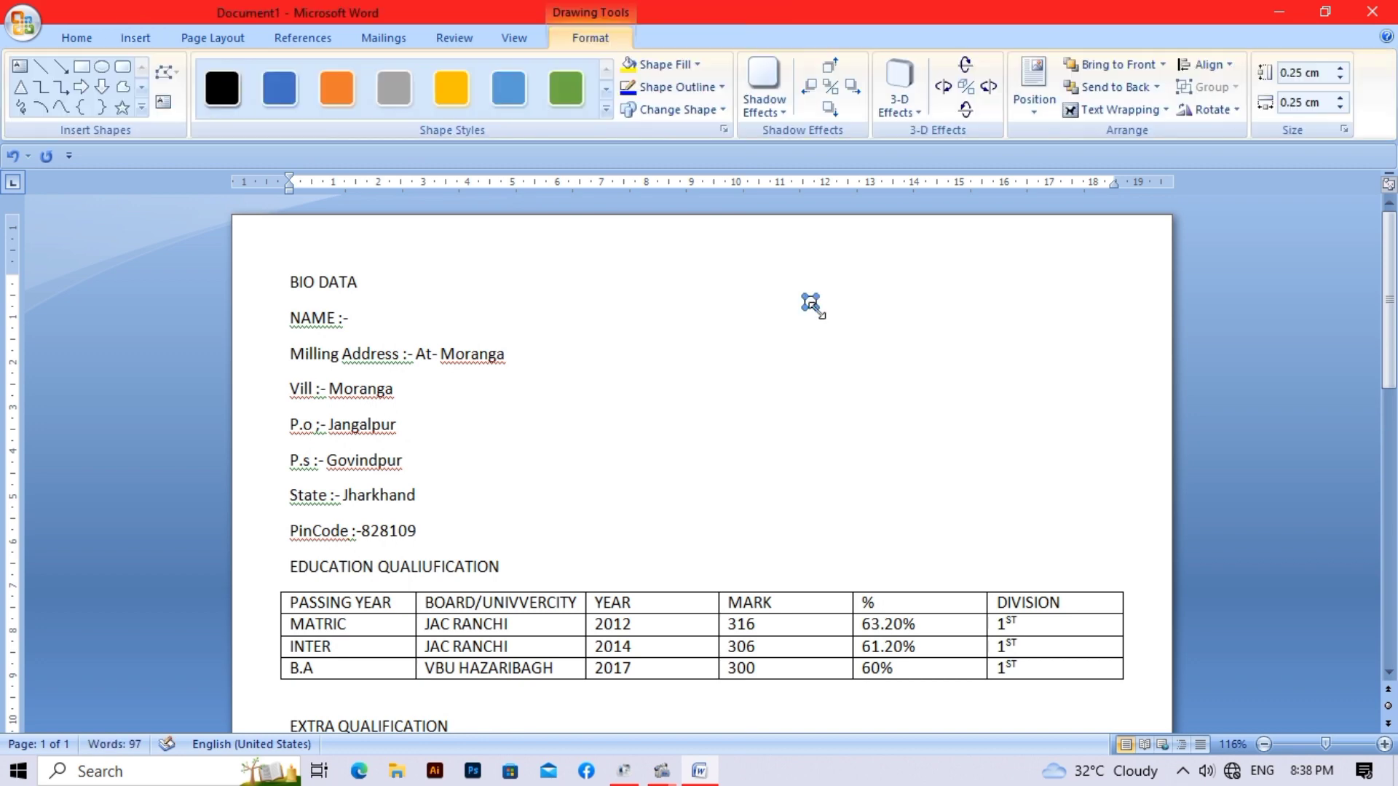
{"action": "left_click_drag", "start_coordinate": [838, 357], "coordinate": [837, 358]}
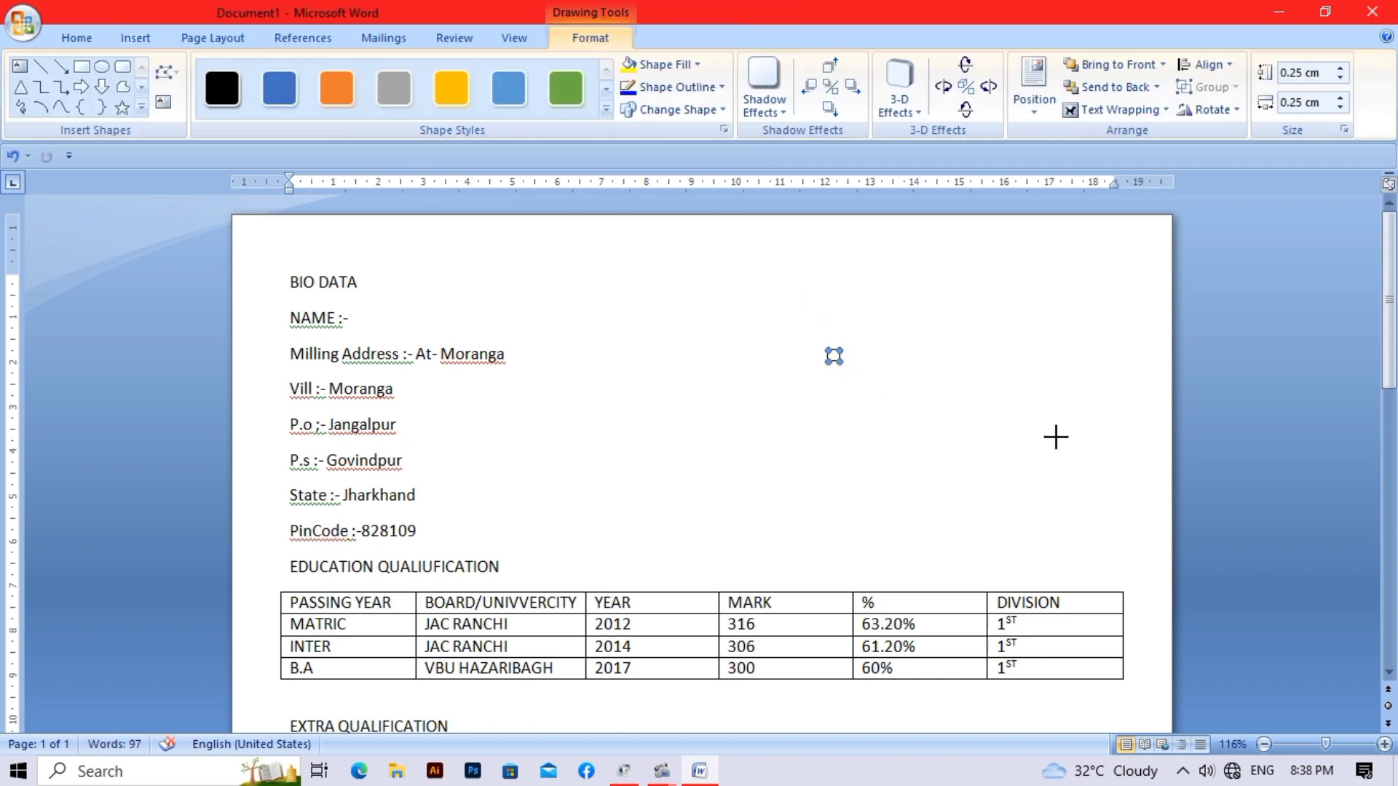
{"action": "left_click_drag", "start_coordinate": [1018, 514], "coordinate": [988, 513]}
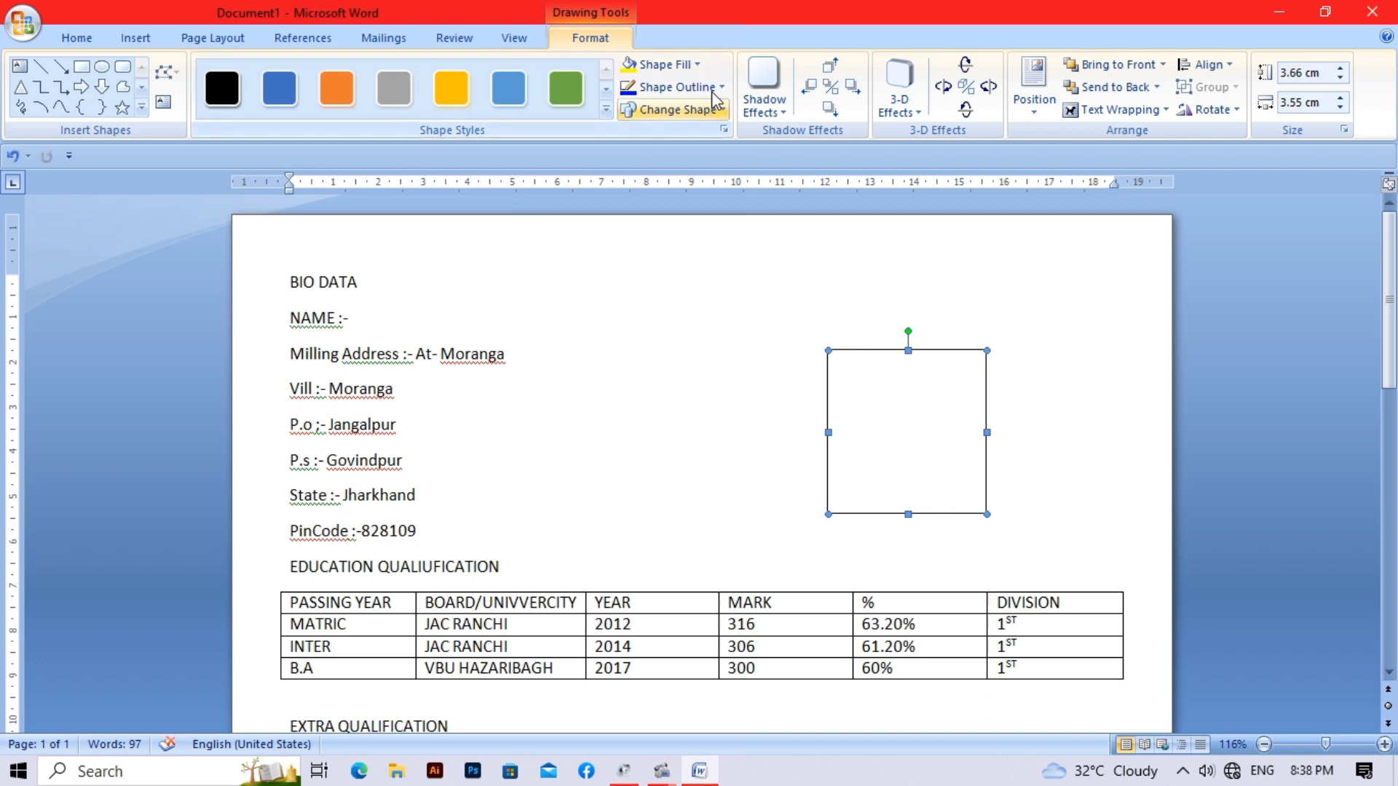
- Set the photo box's Shape Fill to No Fill
{"action": "left_click", "coordinate": [663, 64]}
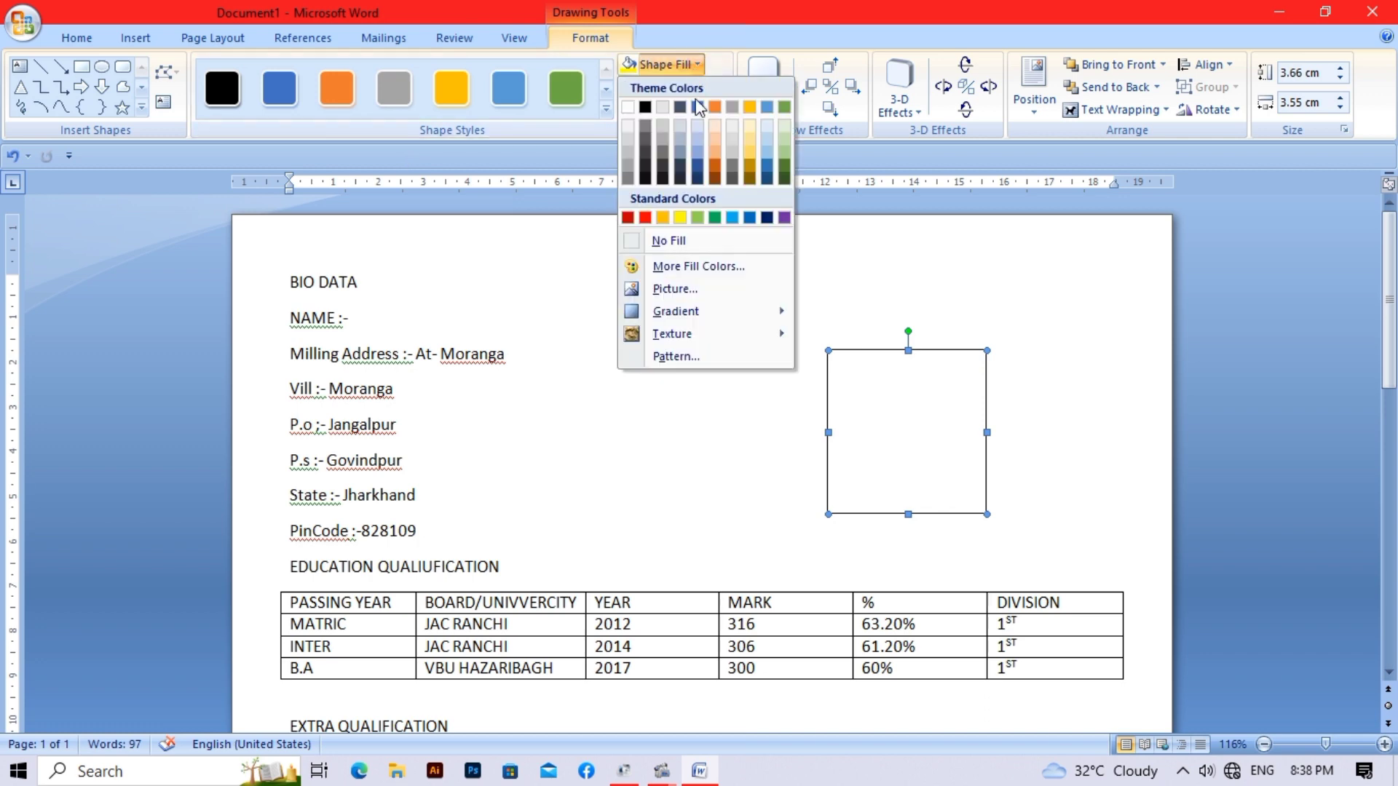
{"action": "left_click", "coordinate": [714, 242]}
{"action": "left_click", "coordinate": [777, 284]}
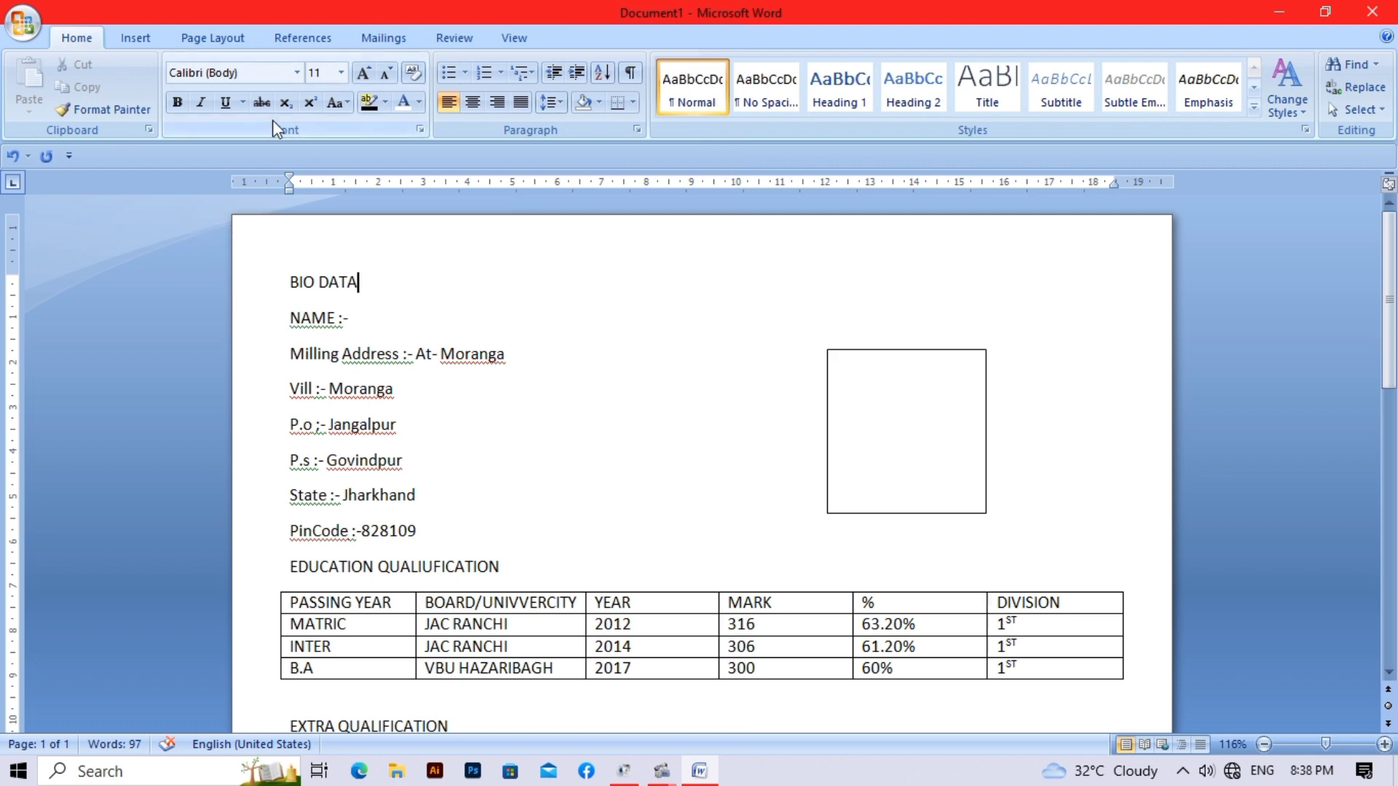
- Make the BIO DATA heading bold, centred and 16 pt
{"action": "scroll", "coordinate": [273, 120], "scroll_direction": "down", "scroll_amount": 1}
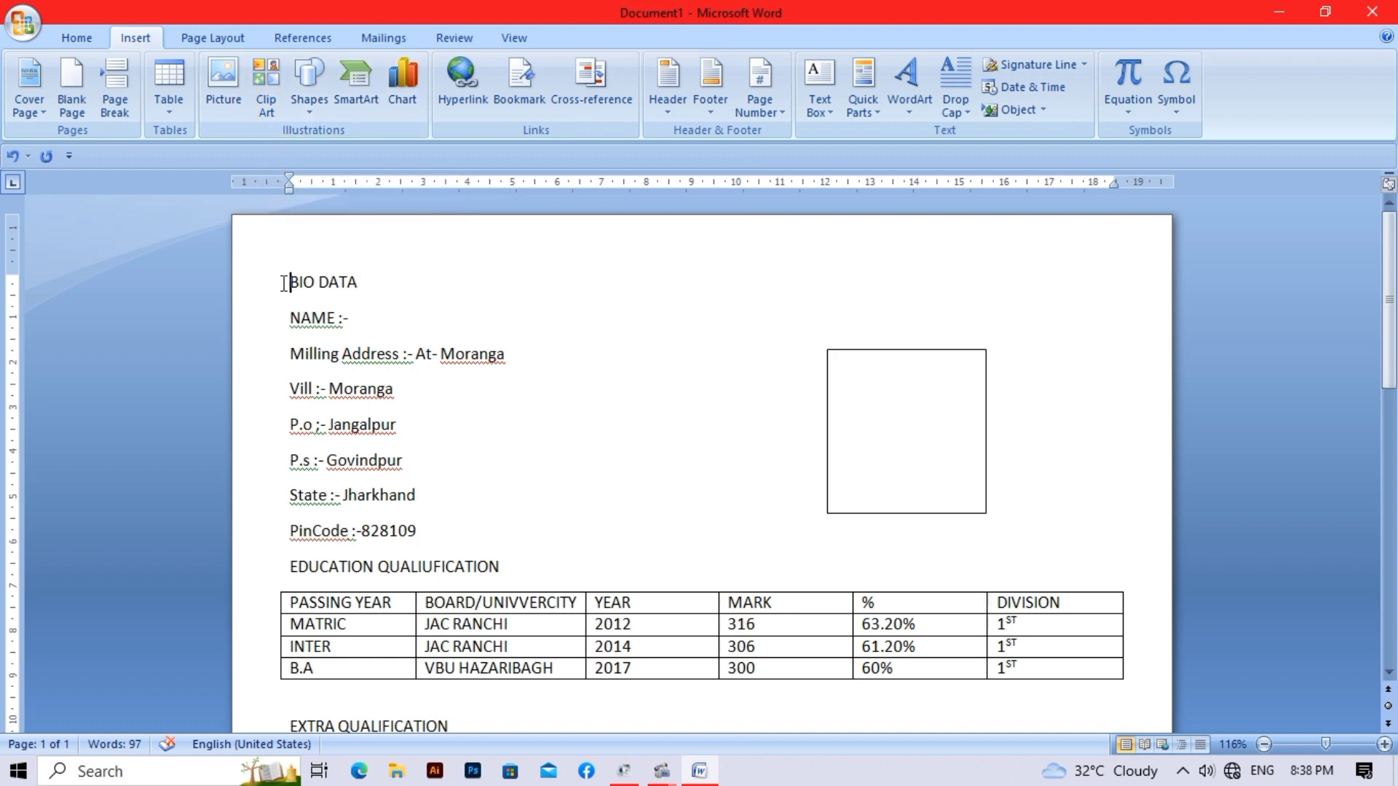
{"action": "left_click_drag", "start_coordinate": [290, 283], "coordinate": [373, 281]}
{"action": "left_click", "coordinate": [71, 36]}
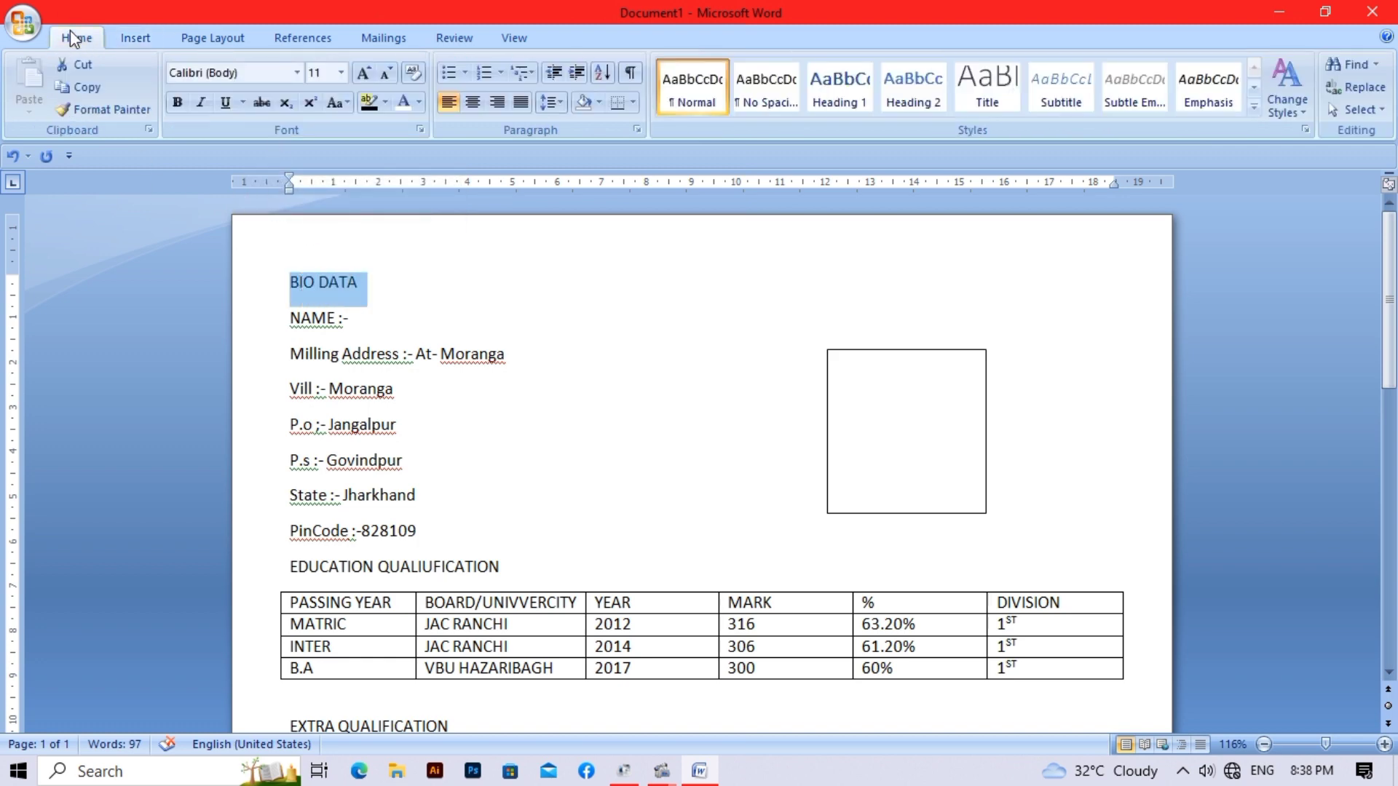
{"action": "left_click", "coordinate": [176, 104]}
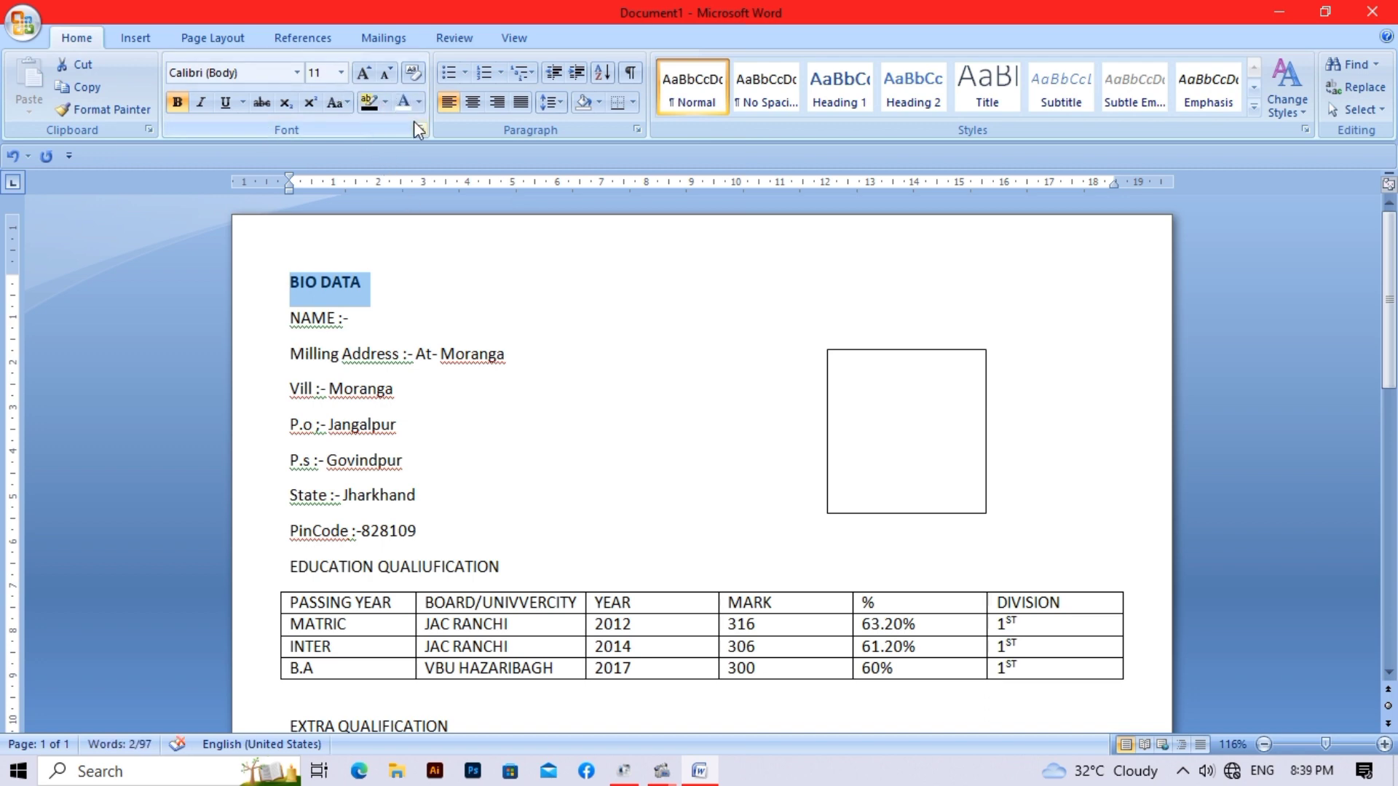
{"action": "left_click", "coordinate": [469, 106]}
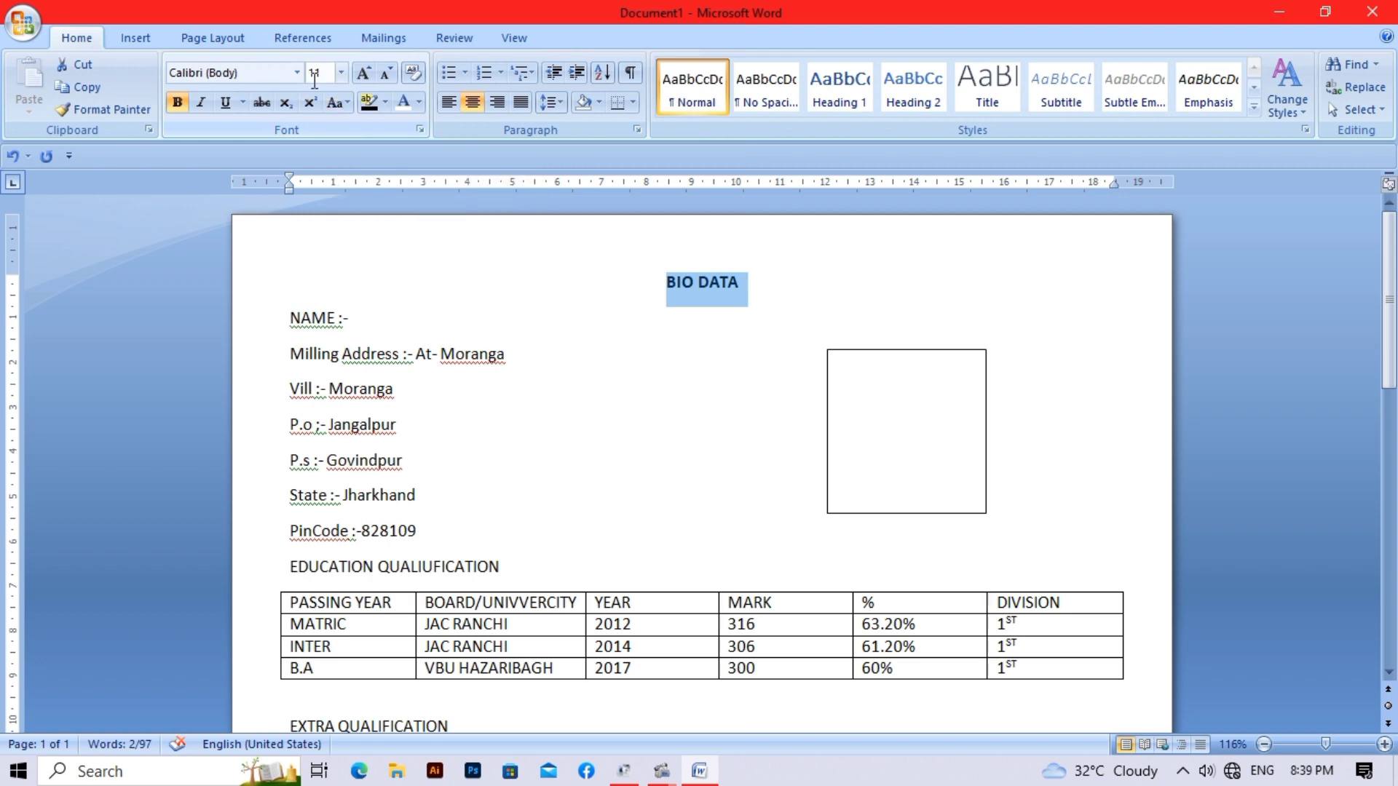
{"action": "left_click", "coordinate": [342, 72]}
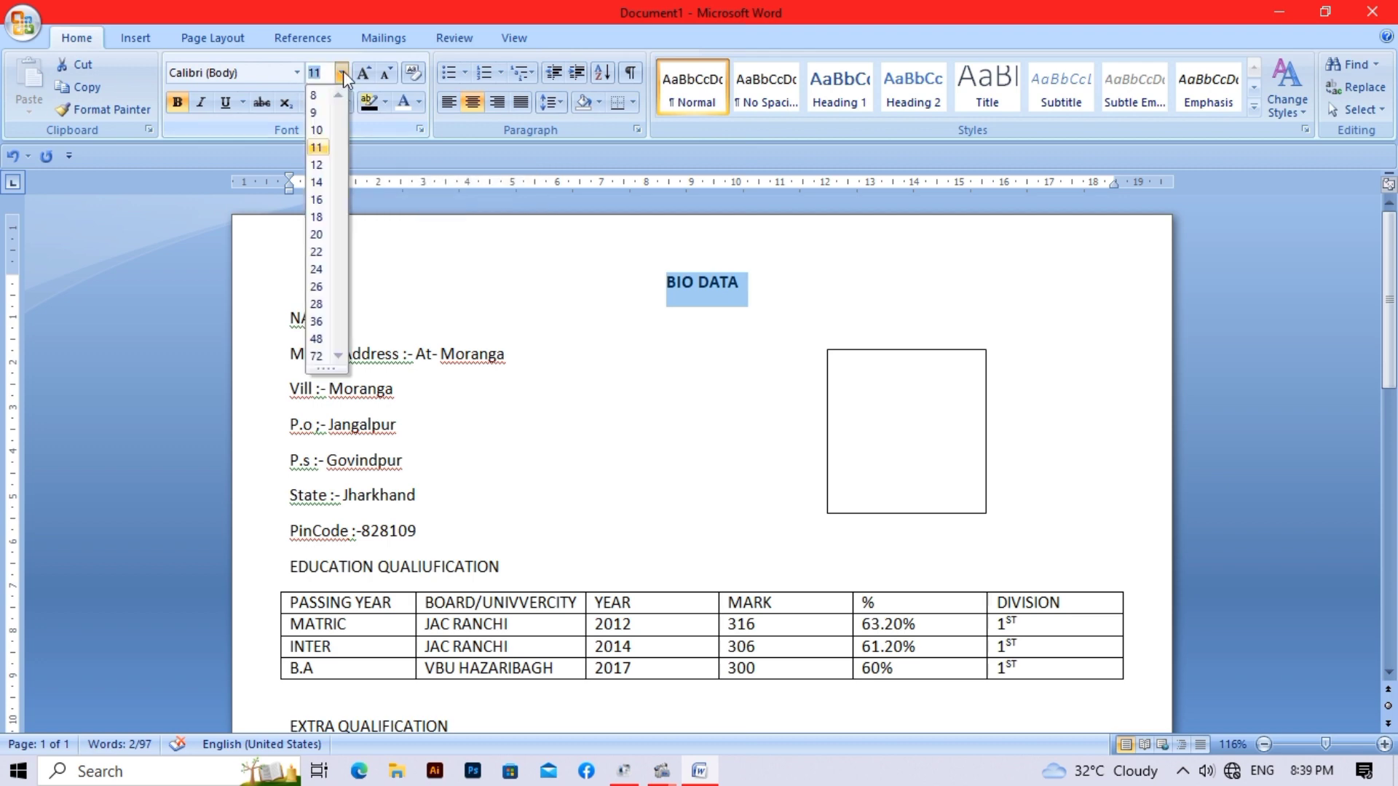
{"action": "left_click", "coordinate": [318, 200]}
{"action": "left_click", "coordinate": [396, 272]}
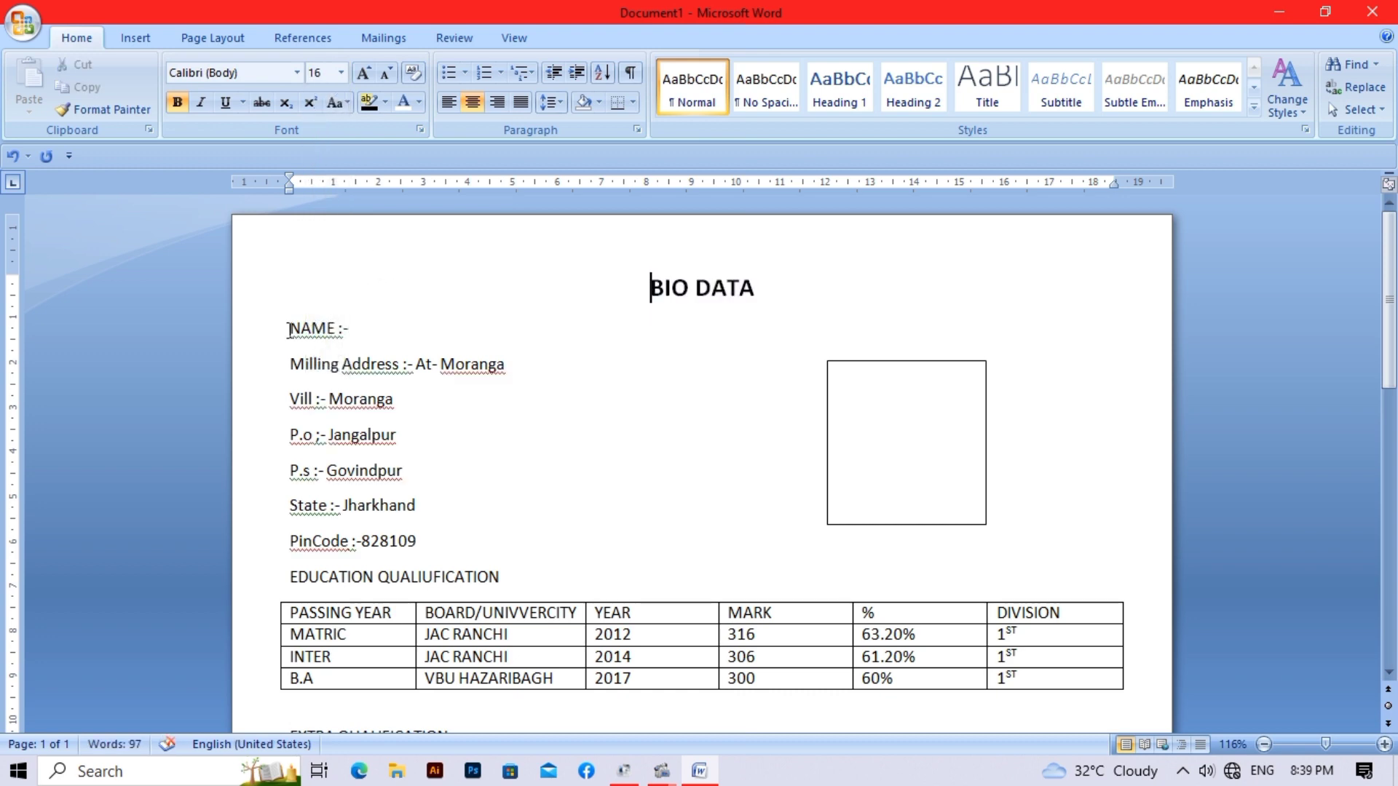
- Type the applicant's name after 'NAME :-', then select the Vill to PinCode address lines
{"action": "left_click", "coordinate": [380, 325]}
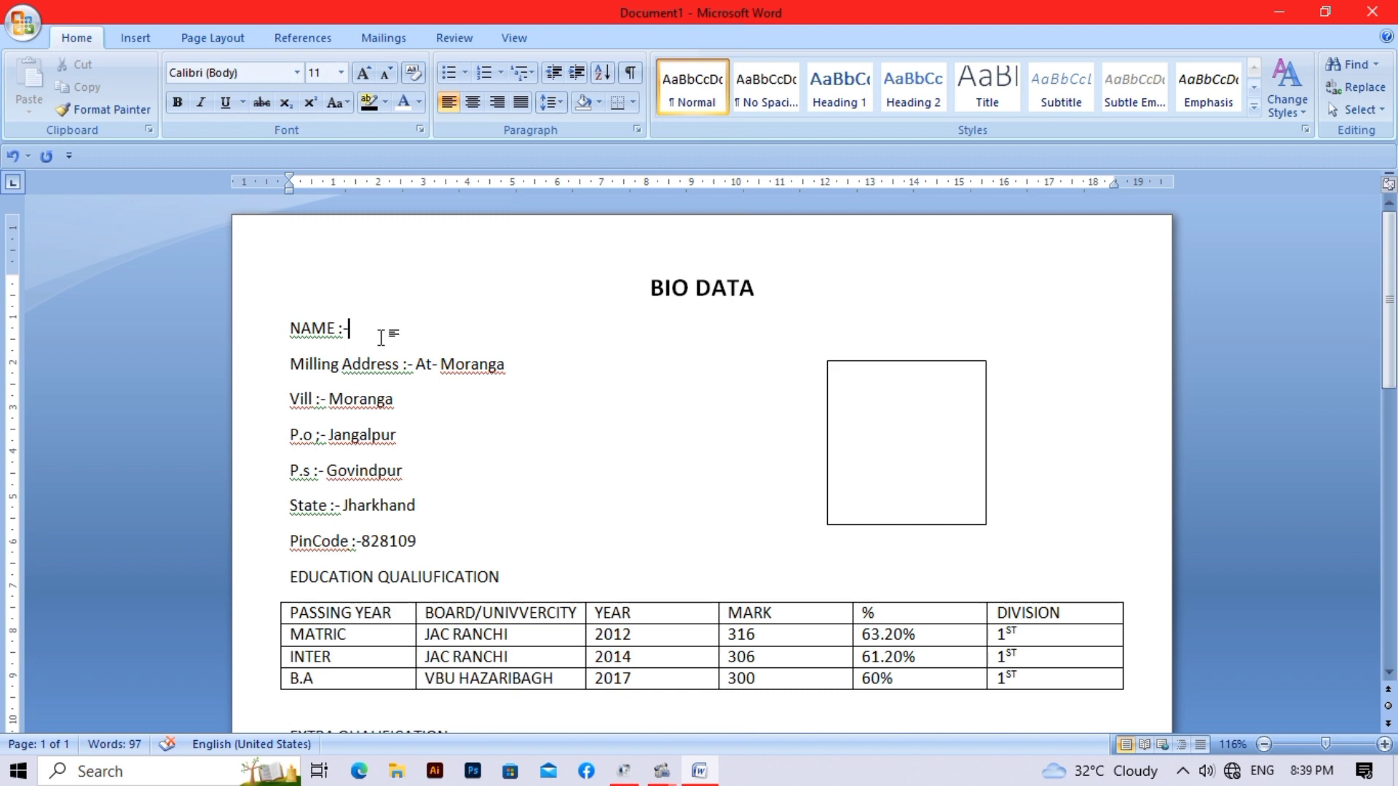
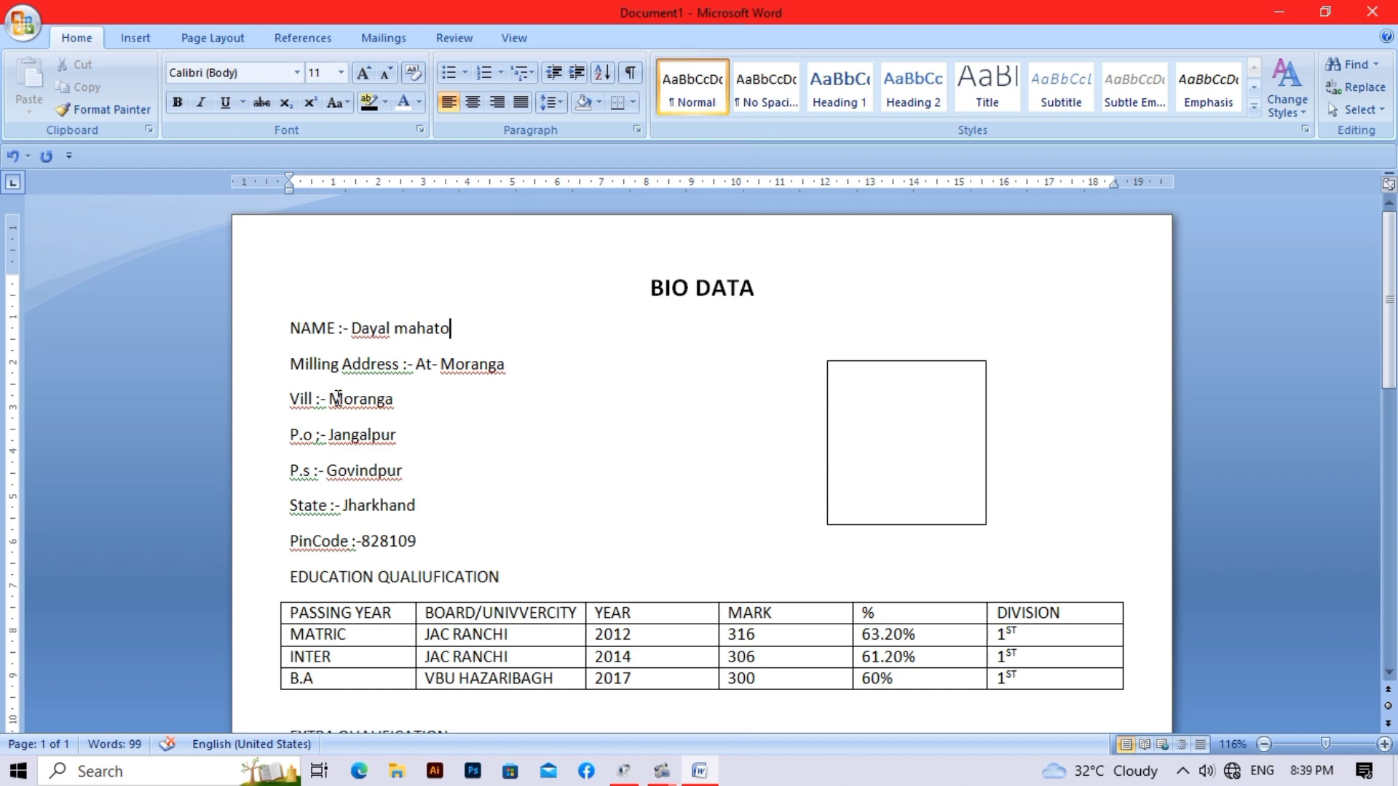
{"action": "left_click_drag", "start_coordinate": [292, 399], "coordinate": [392, 541]}
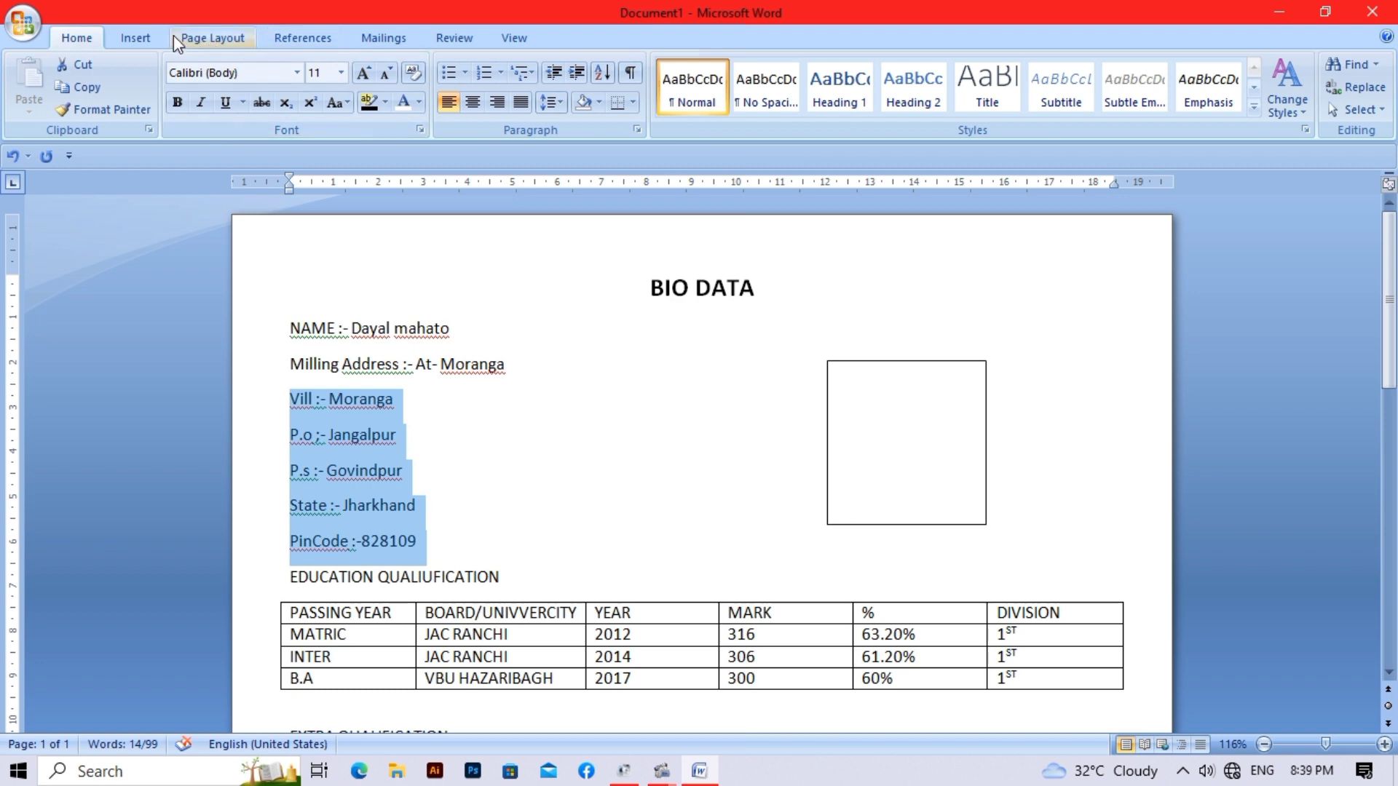
- Raise the left indent of the Vill to PinCode address lines to about 2.6 cm
{"action": "left_click", "coordinate": [198, 36]}
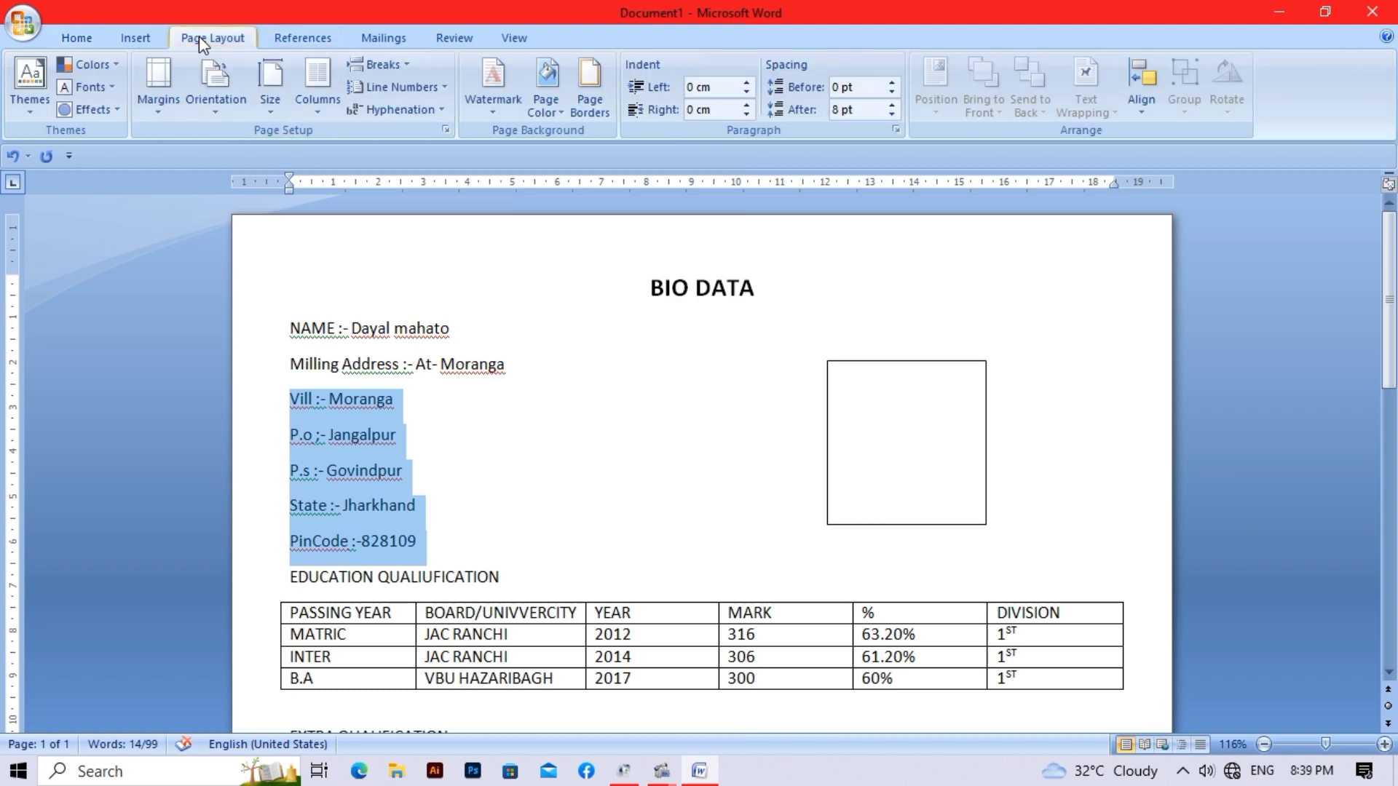
{"action": "left_click", "coordinate": [747, 84]}
{"action": "left_click", "coordinate": [746, 84]}
{"action": "left_click", "coordinate": [747, 83]}
{"action": "left_click", "coordinate": [747, 84]}
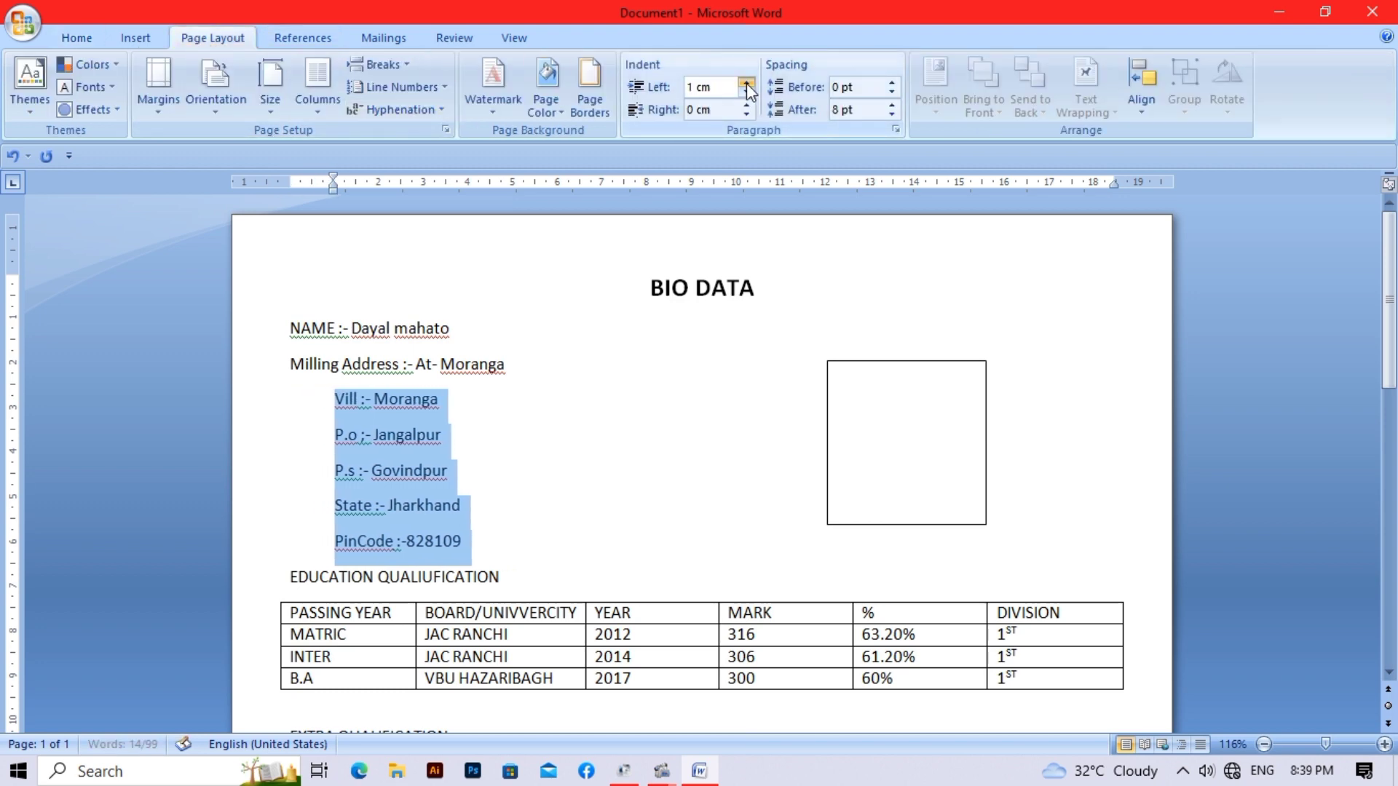
{"action": "left_click", "coordinate": [746, 84]}
{"action": "left_click", "coordinate": [746, 83]}
{"action": "left_click", "coordinate": [747, 83]}
{"action": "left_click", "coordinate": [747, 84]}
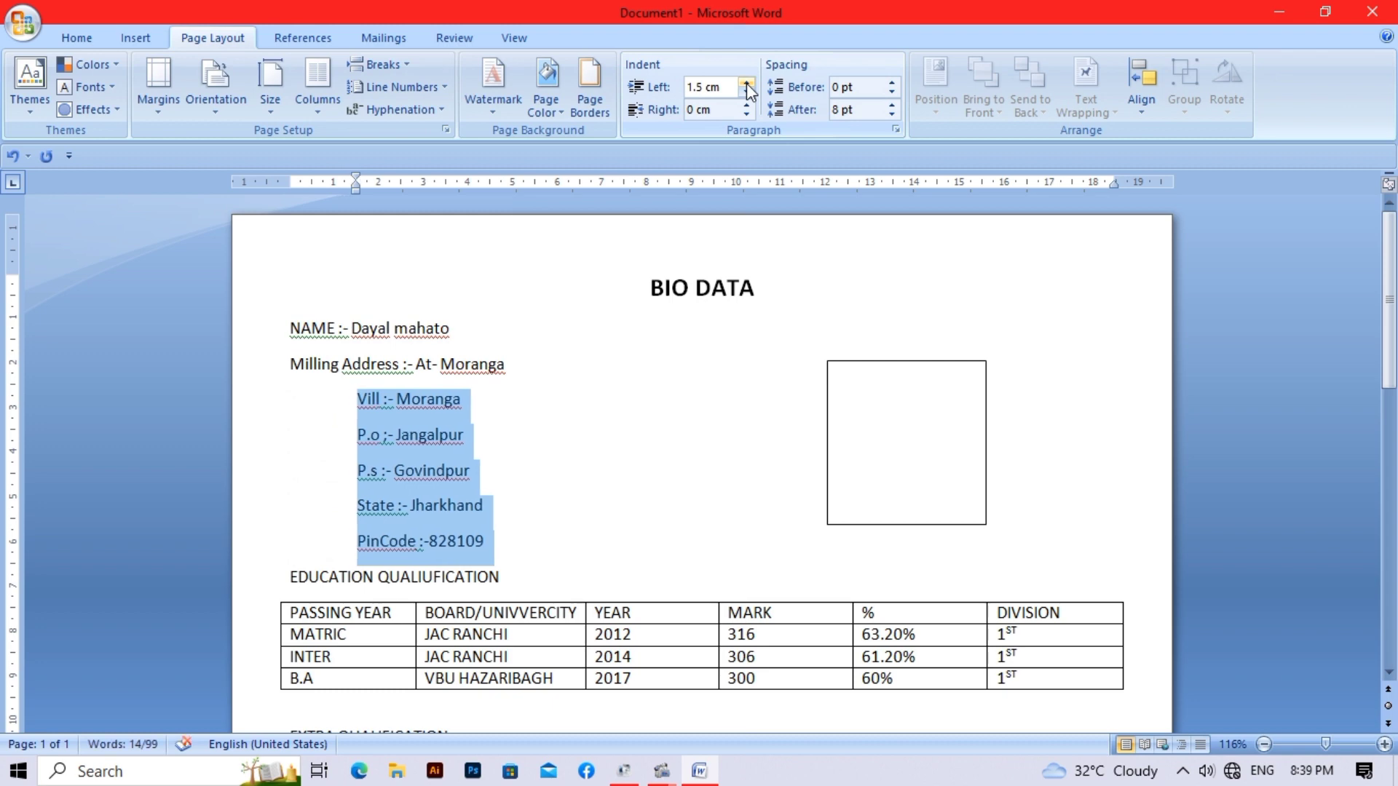
{"action": "left_click", "coordinate": [746, 84]}
{"action": "left_click", "coordinate": [746, 84]}
{"action": "left_click", "coordinate": [747, 84]}
{"action": "left_click", "coordinate": [746, 84]}
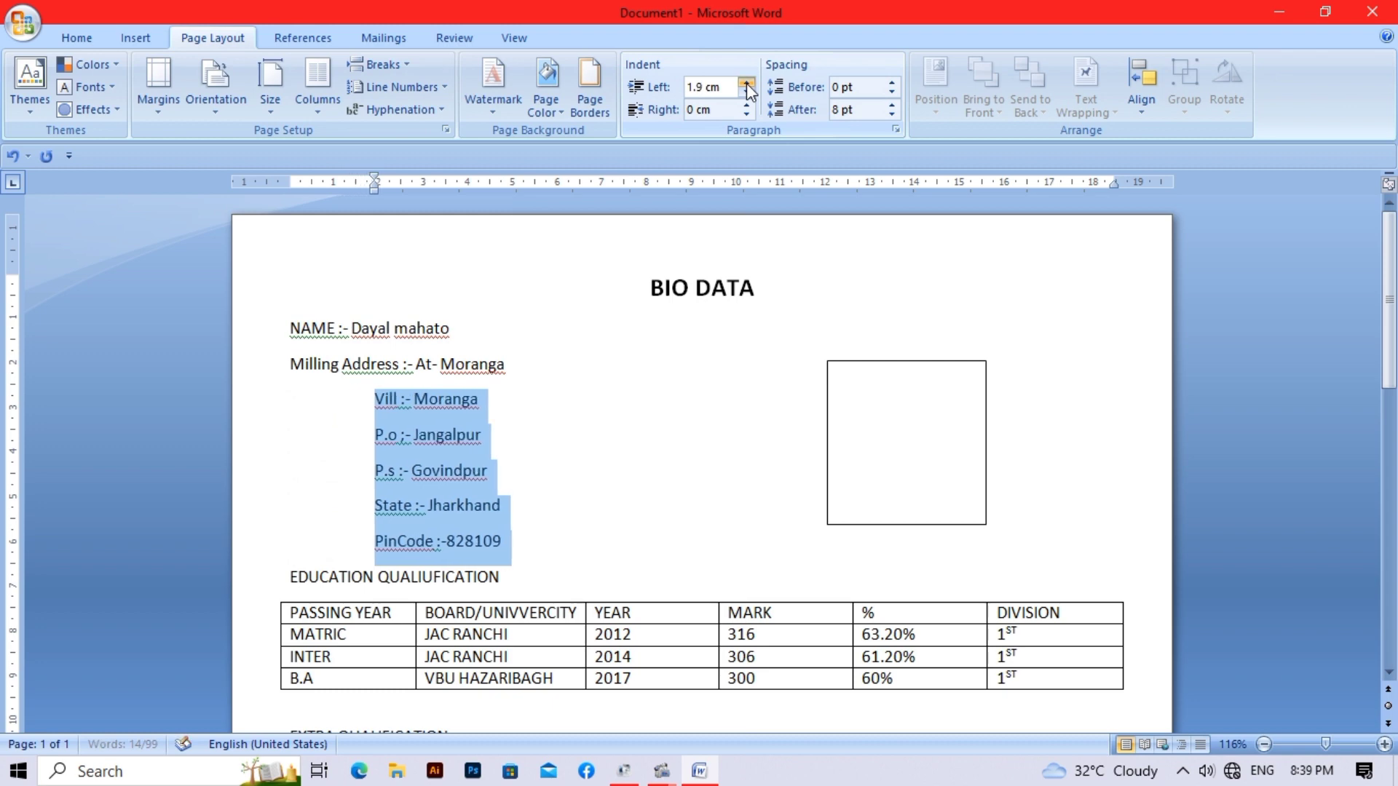
{"action": "left_click", "coordinate": [746, 84]}
{"action": "left_click", "coordinate": [747, 83]}
{"action": "left_click", "coordinate": [746, 84]}
{"action": "left_click", "coordinate": [746, 84]}
{"action": "left_click", "coordinate": [747, 84]}
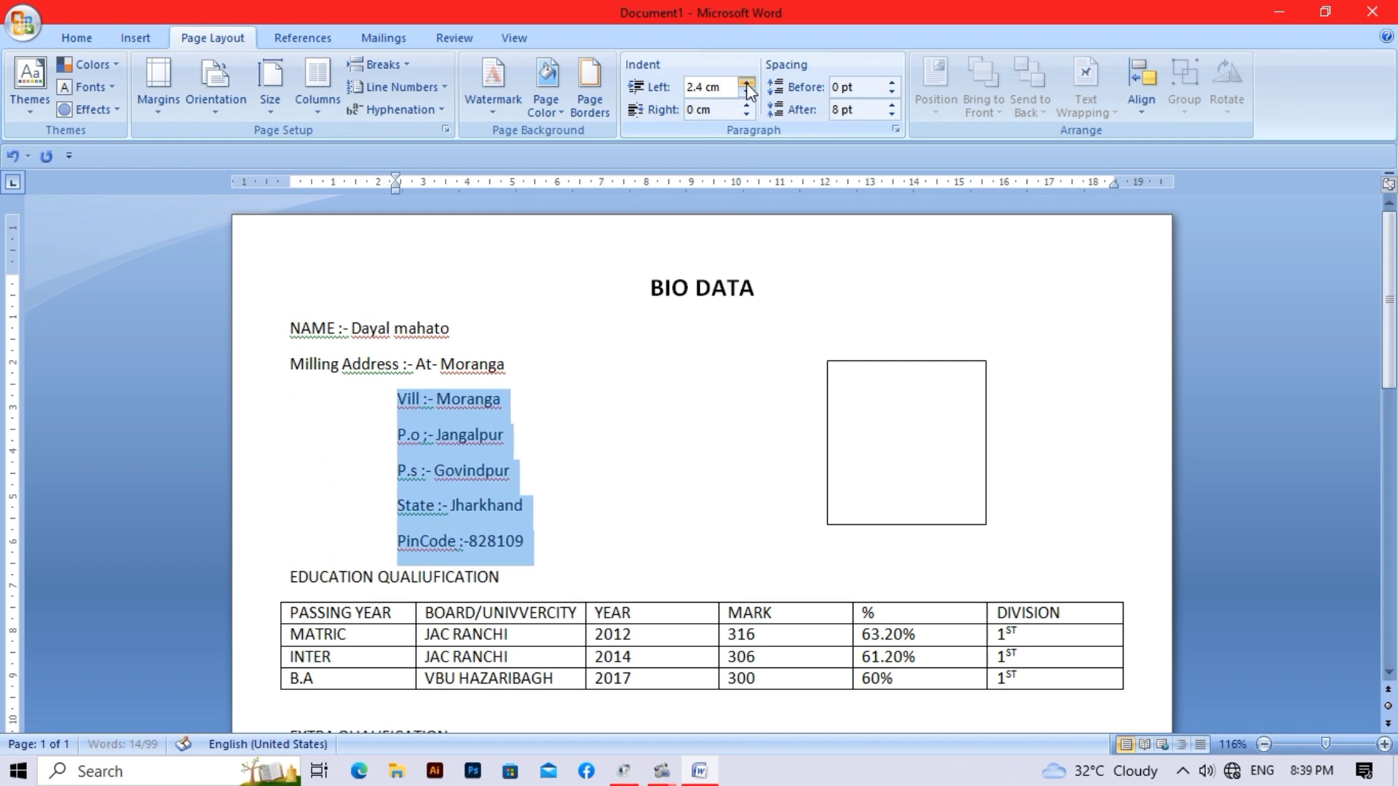
{"action": "left_click", "coordinate": [746, 83]}
{"action": "left_click", "coordinate": [746, 84]}
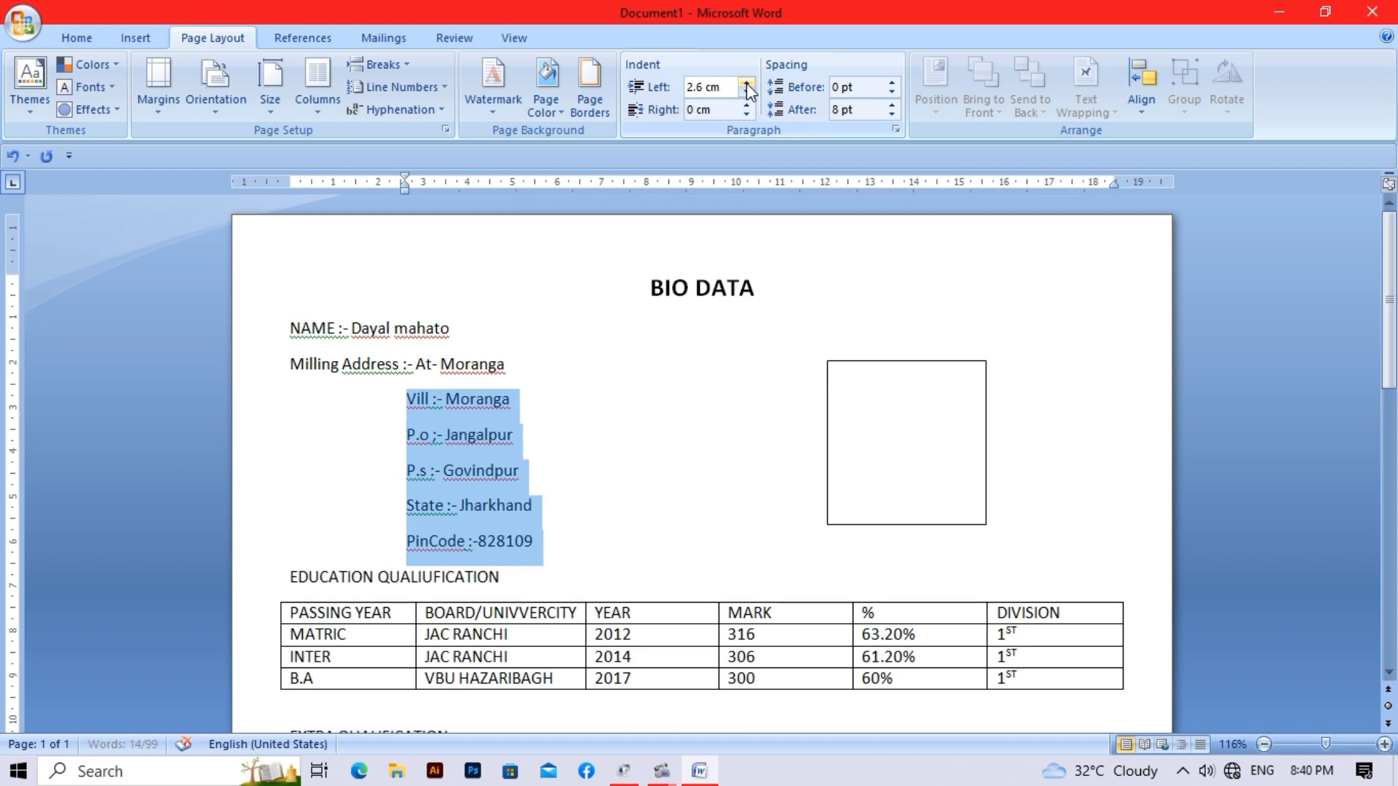
{"action": "left_click", "coordinate": [737, 380]}
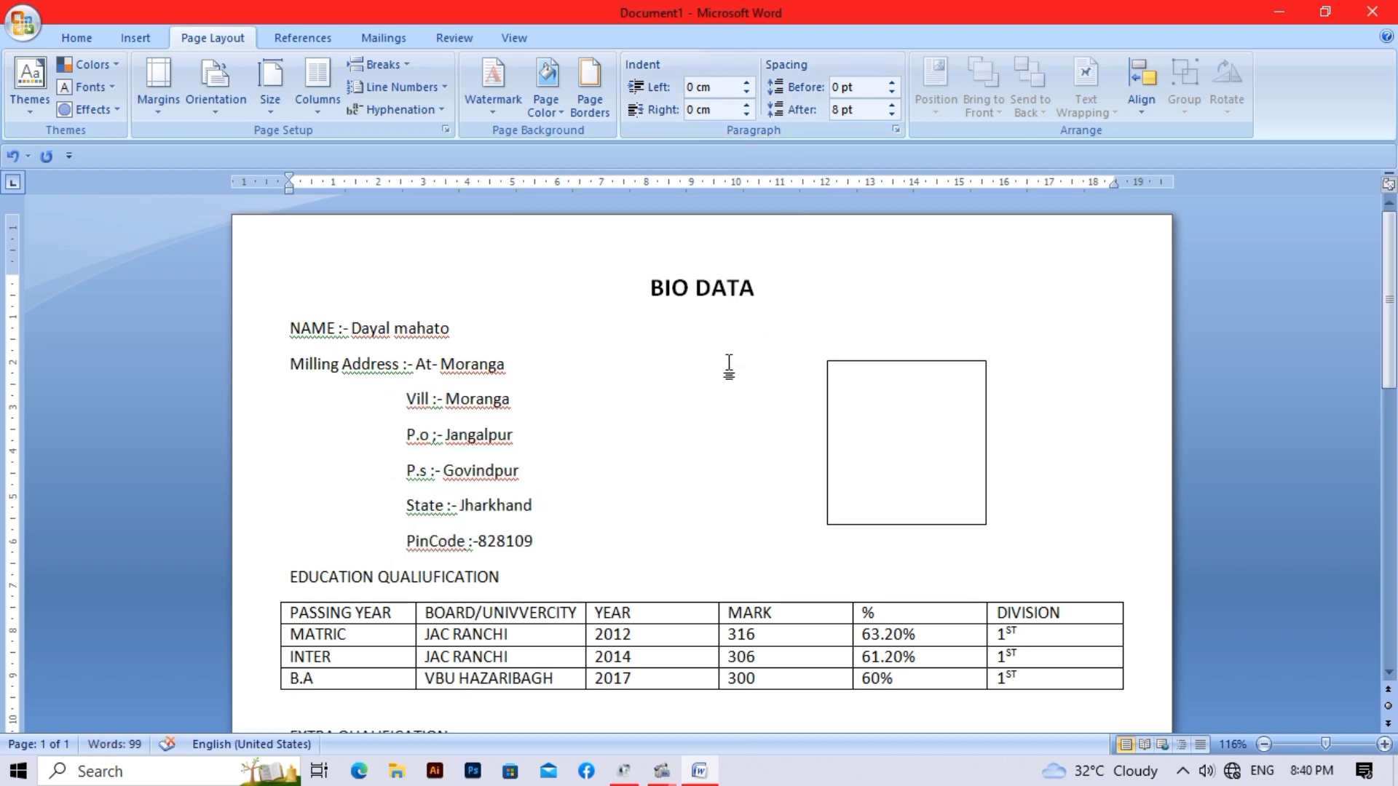
- Make the EDUCATION QUALIUFICATION heading bold and underlined
{"action": "scroll", "coordinate": [731, 362], "scroll_direction": "down", "scroll_amount": 3}
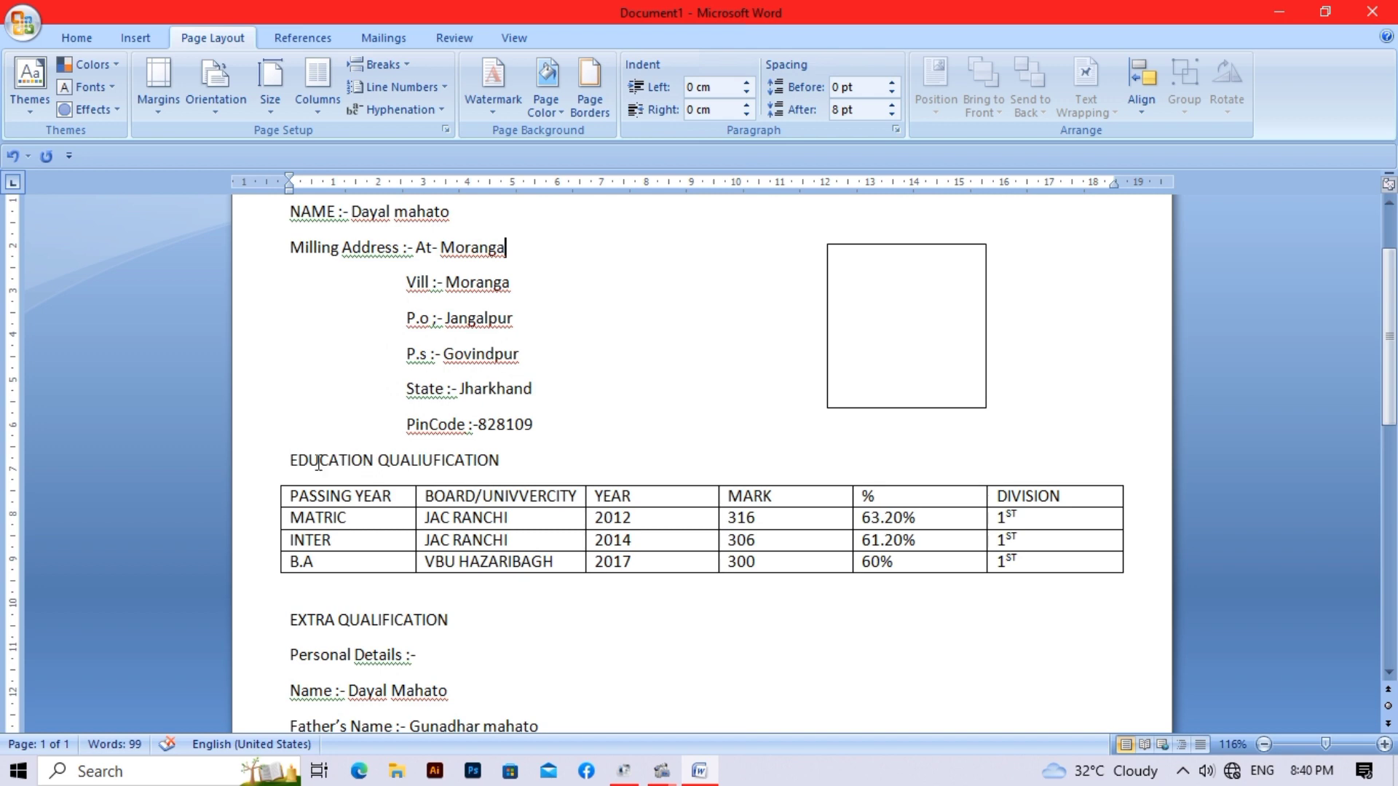
{"action": "left_click_drag", "start_coordinate": [291, 460], "coordinate": [510, 466]}
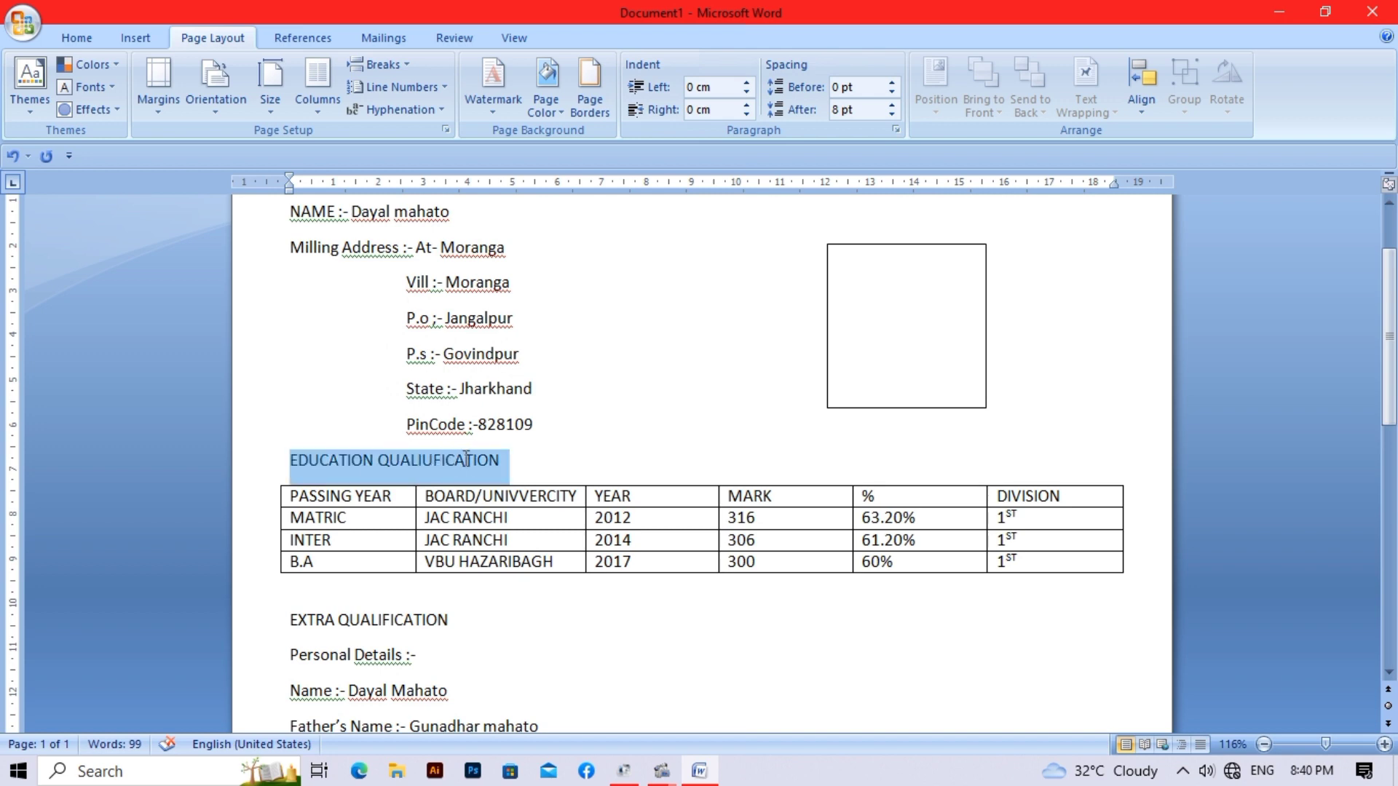
{"action": "left_click", "coordinate": [69, 35]}
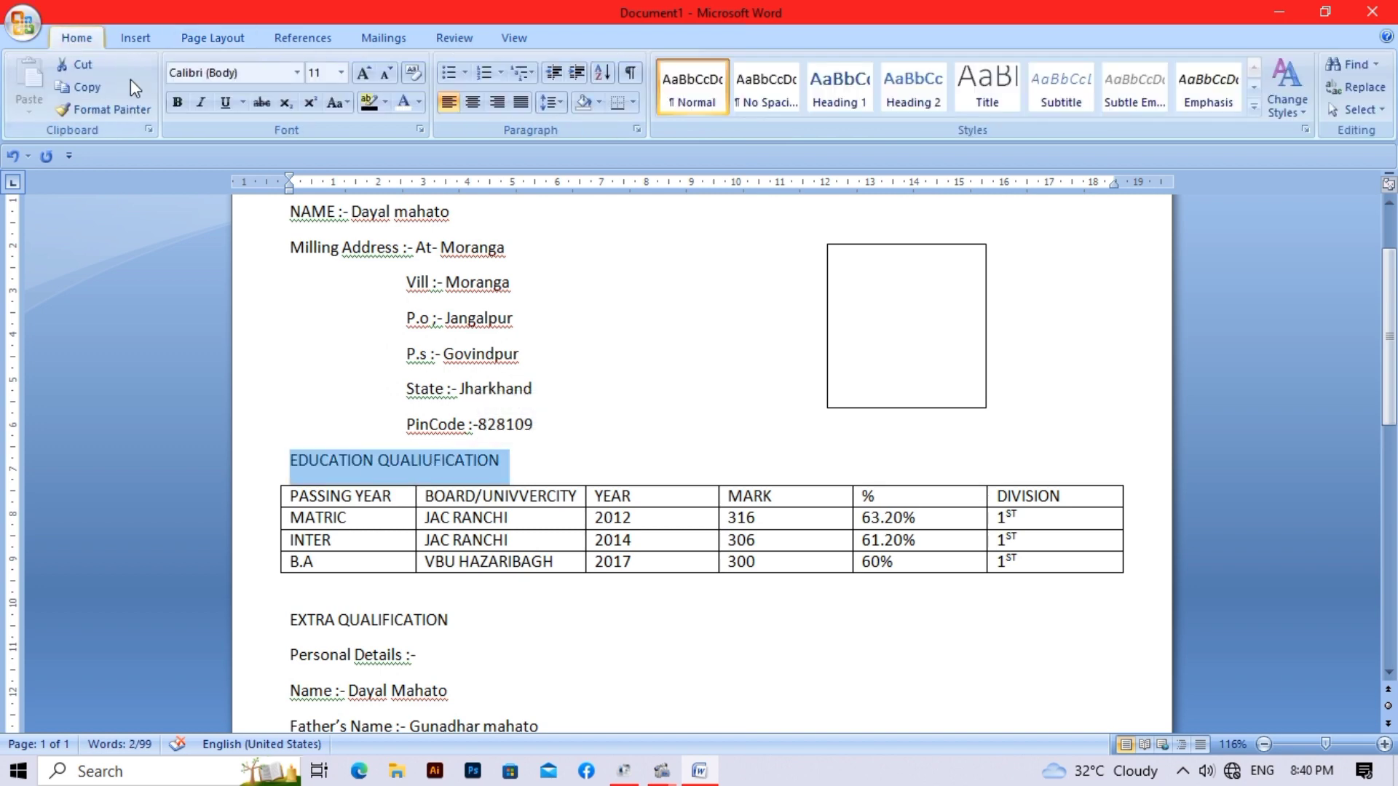
{"action": "left_click", "coordinate": [178, 103]}
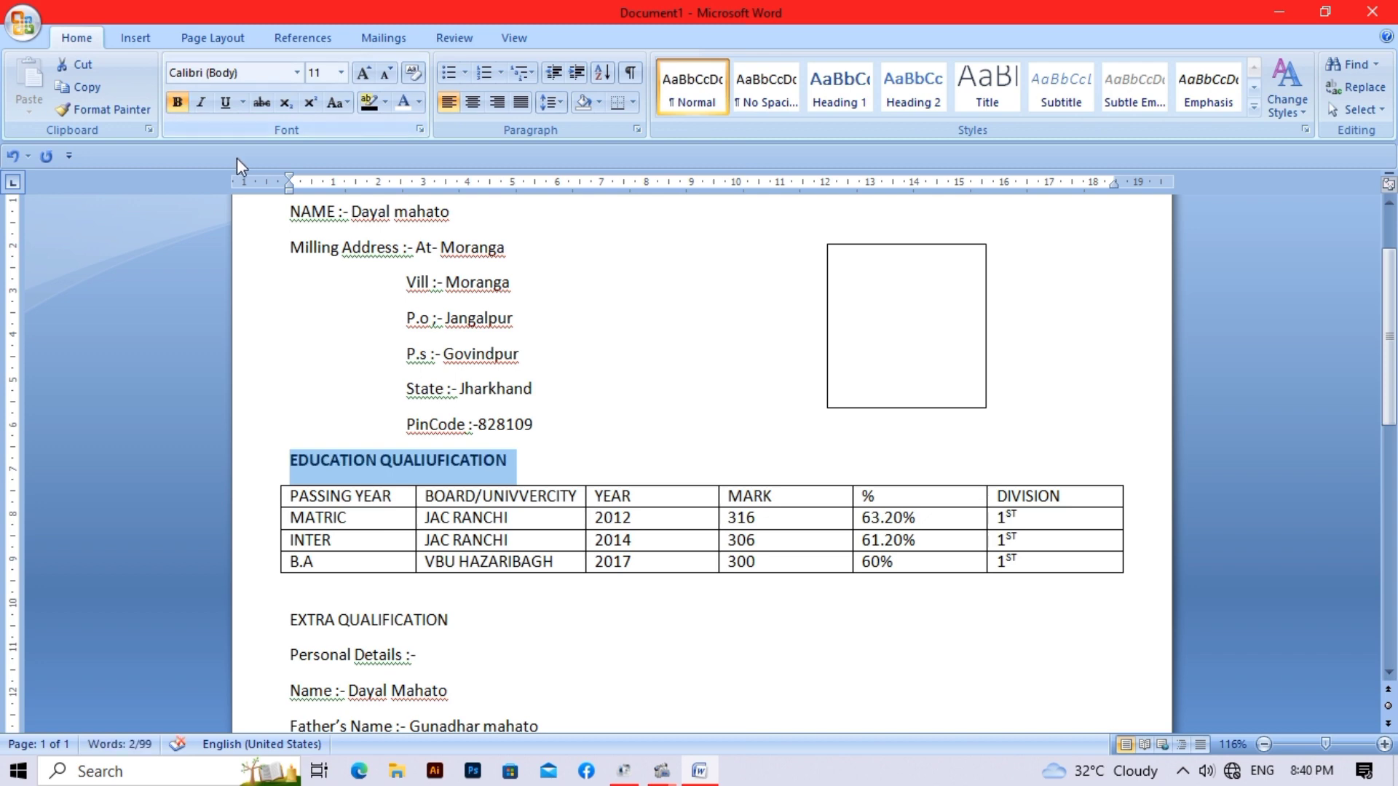
{"action": "left_click", "coordinate": [226, 103]}
- Make the EXTRA QUALIFICATION heading bold and underlined
{"action": "scroll", "coordinate": [242, 132], "scroll_direction": "down", "scroll_amount": 2}
{"action": "scroll", "coordinate": [242, 130], "scroll_direction": "down", "scroll_amount": 2}
{"action": "scroll", "coordinate": [515, 318], "scroll_direction": "down", "scroll_amount": 5}
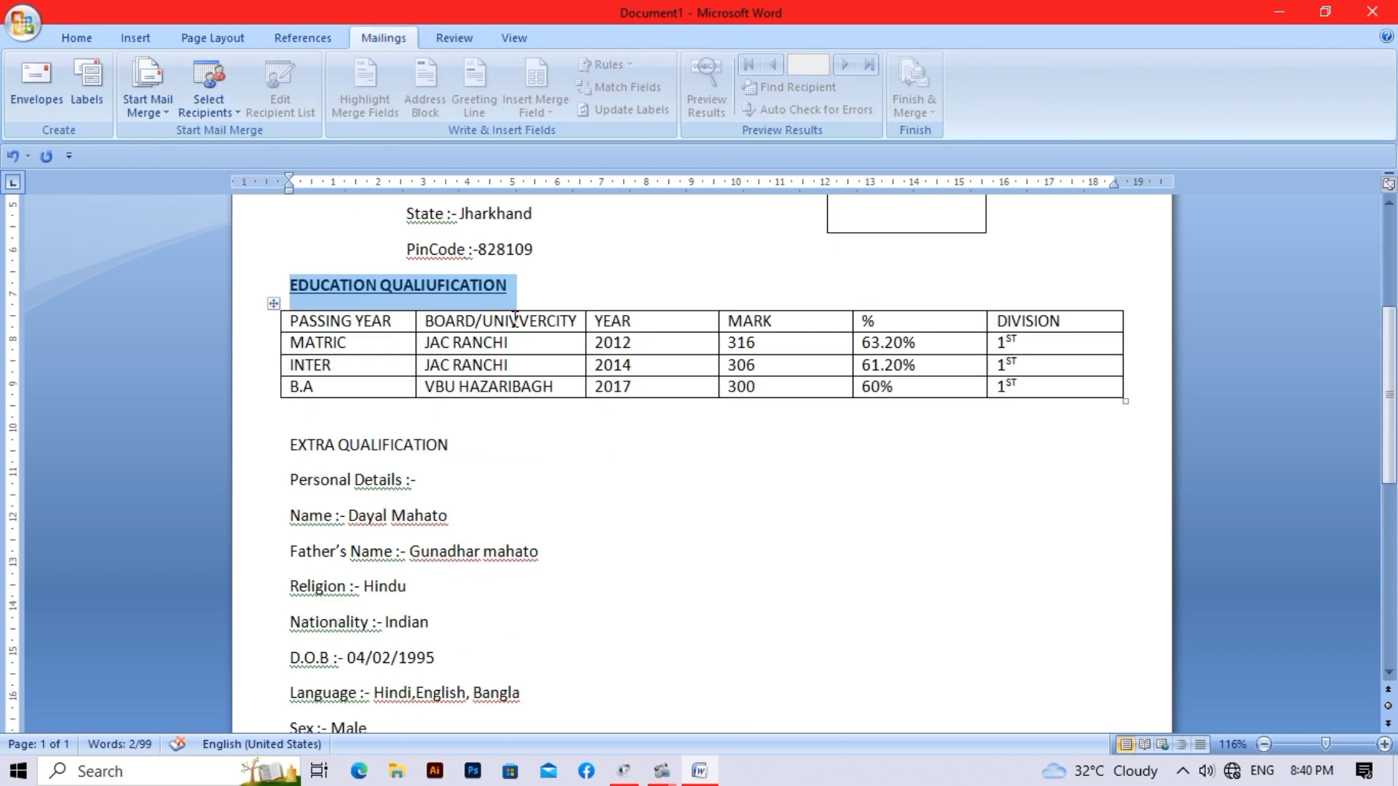
{"action": "scroll", "coordinate": [515, 319], "scroll_direction": "down", "scroll_amount": 1}
{"action": "left_click_drag", "start_coordinate": [291, 271], "coordinate": [451, 271]}
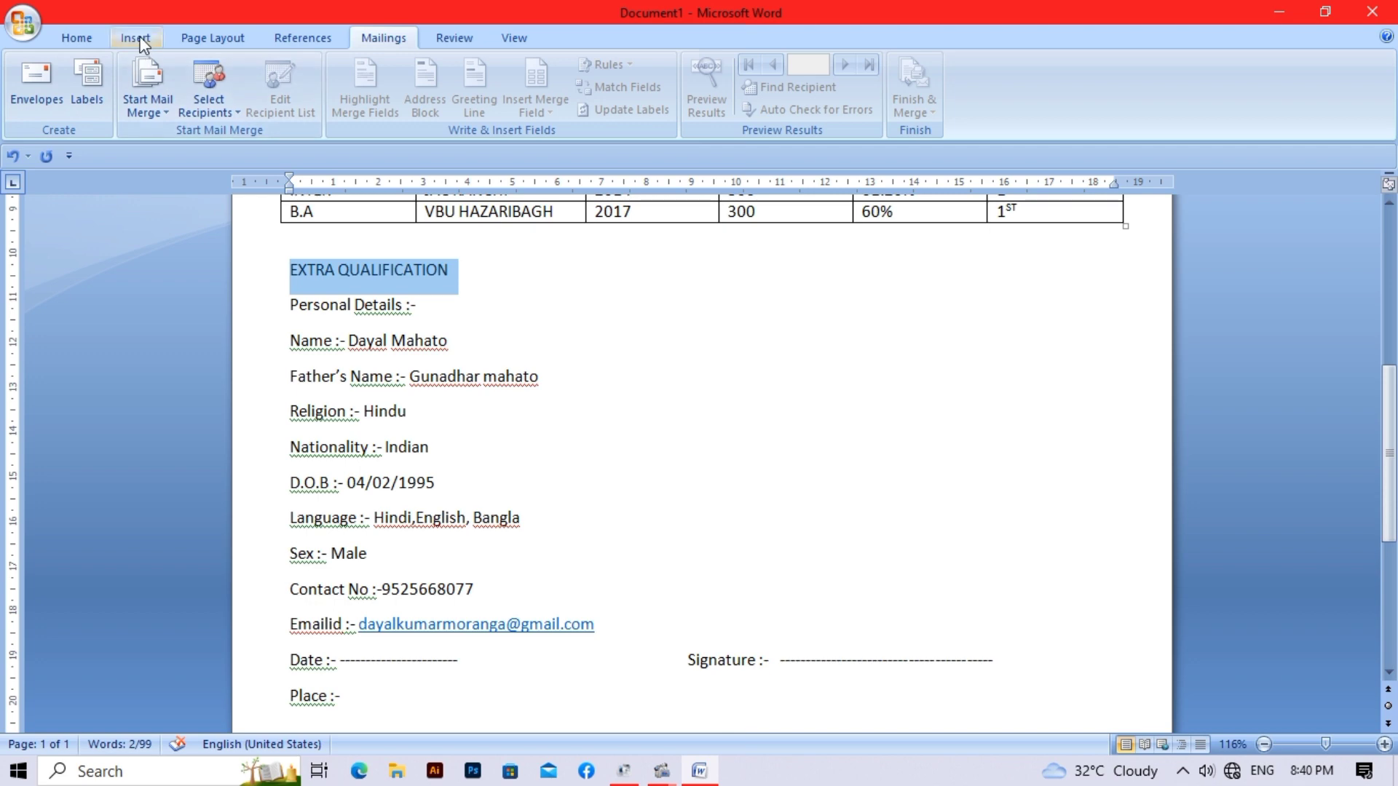
{"action": "left_click", "coordinate": [201, 35]}
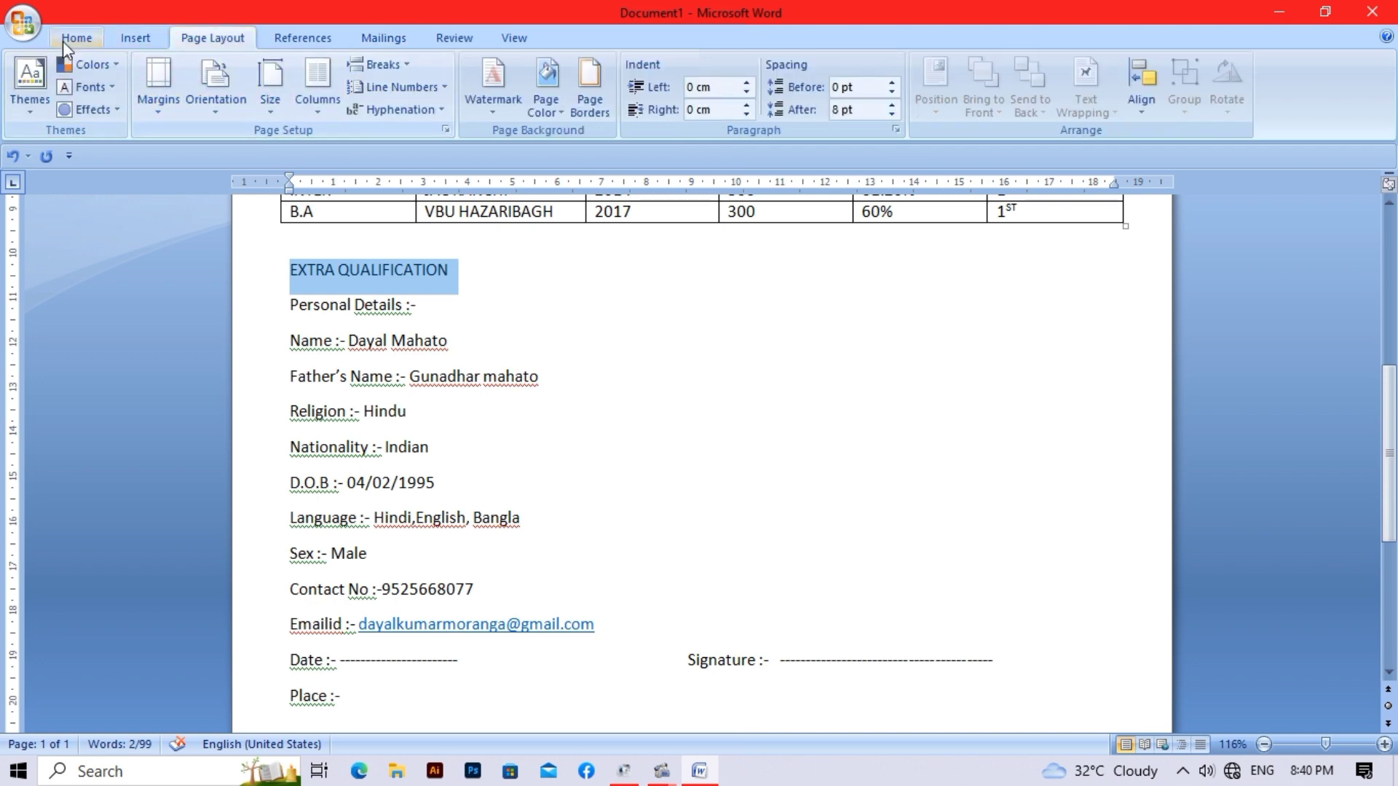
{"action": "left_click", "coordinate": [84, 38]}
{"action": "left_click", "coordinate": [181, 101]}
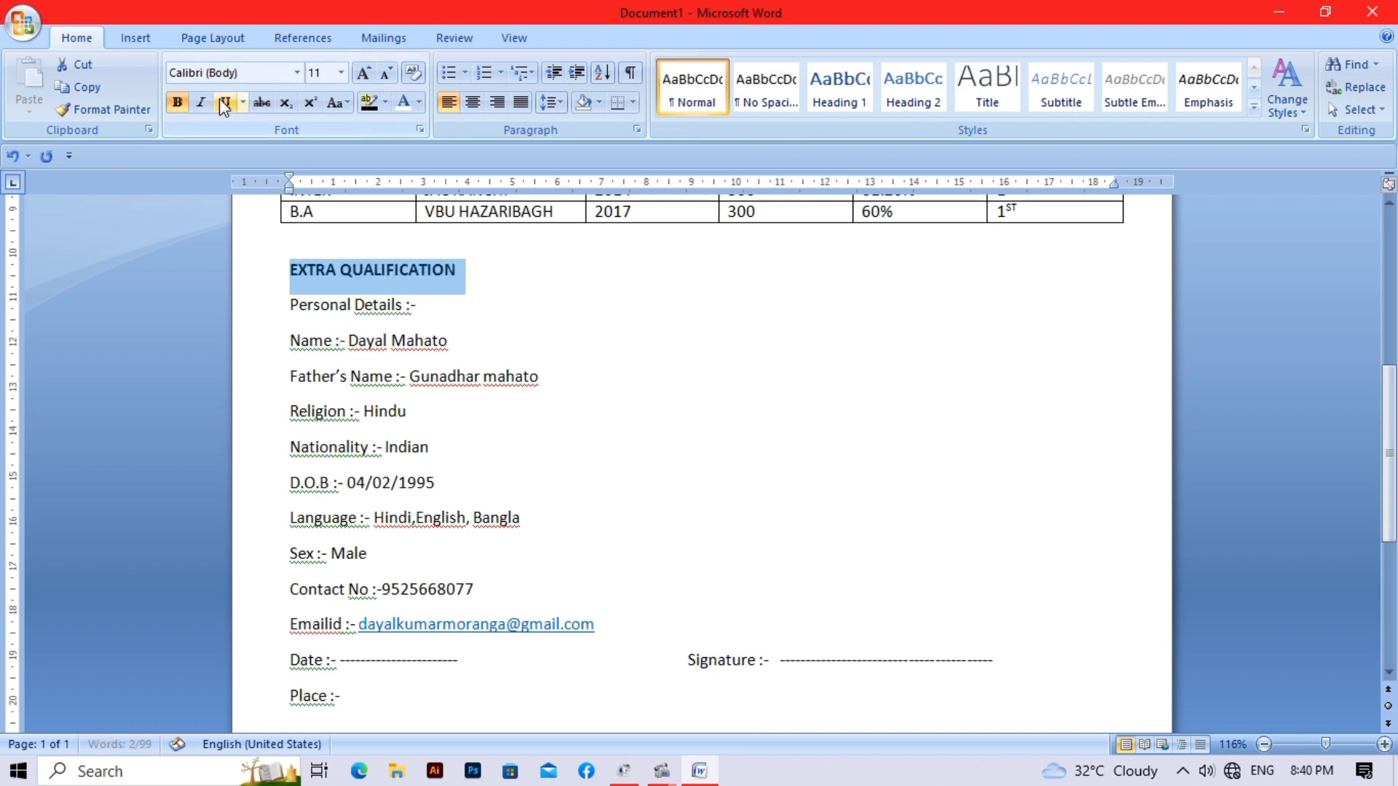
{"action": "left_click", "coordinate": [222, 101]}
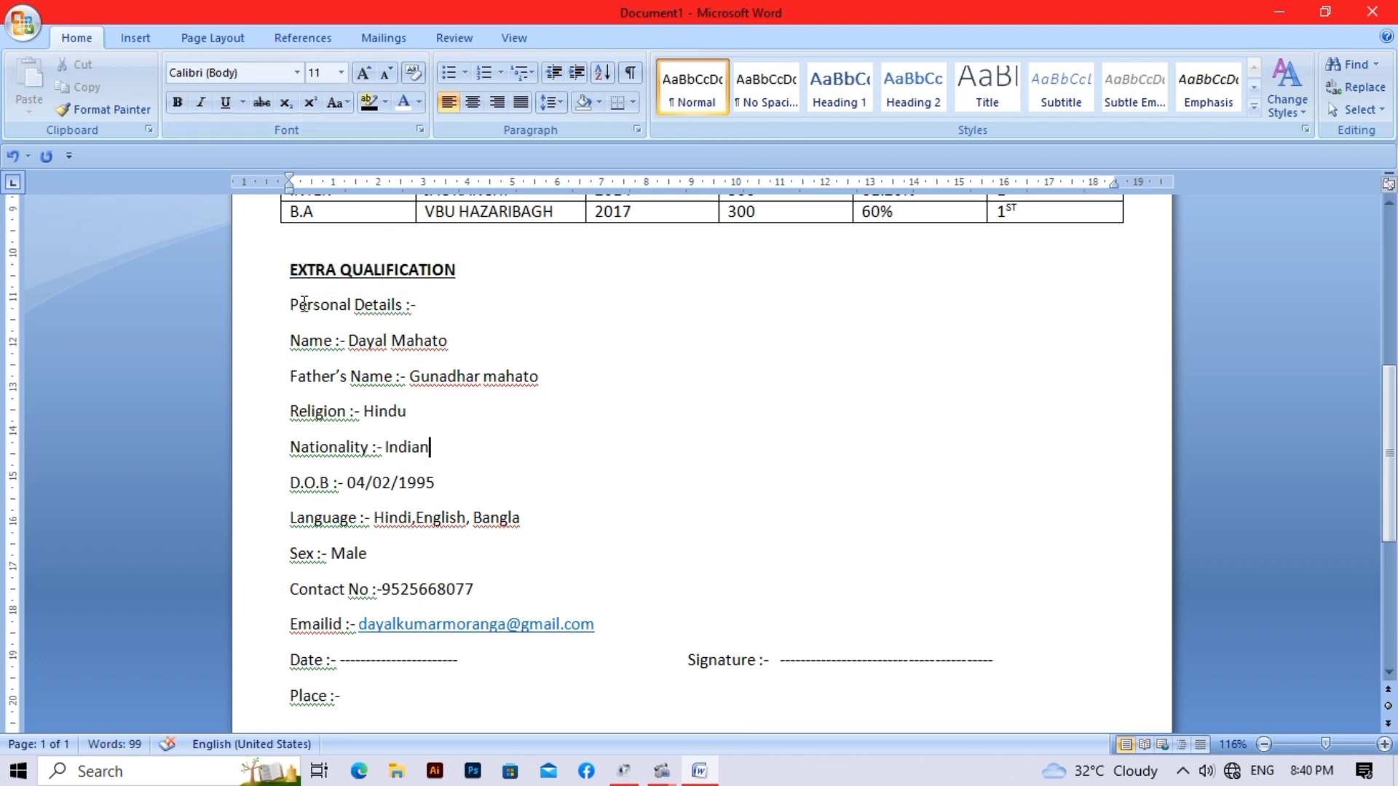
- Bold the 'Personal Details :-' label, then select the Name through Emailid lines
{"action": "left_click_drag", "start_coordinate": [291, 304], "coordinate": [409, 306]}
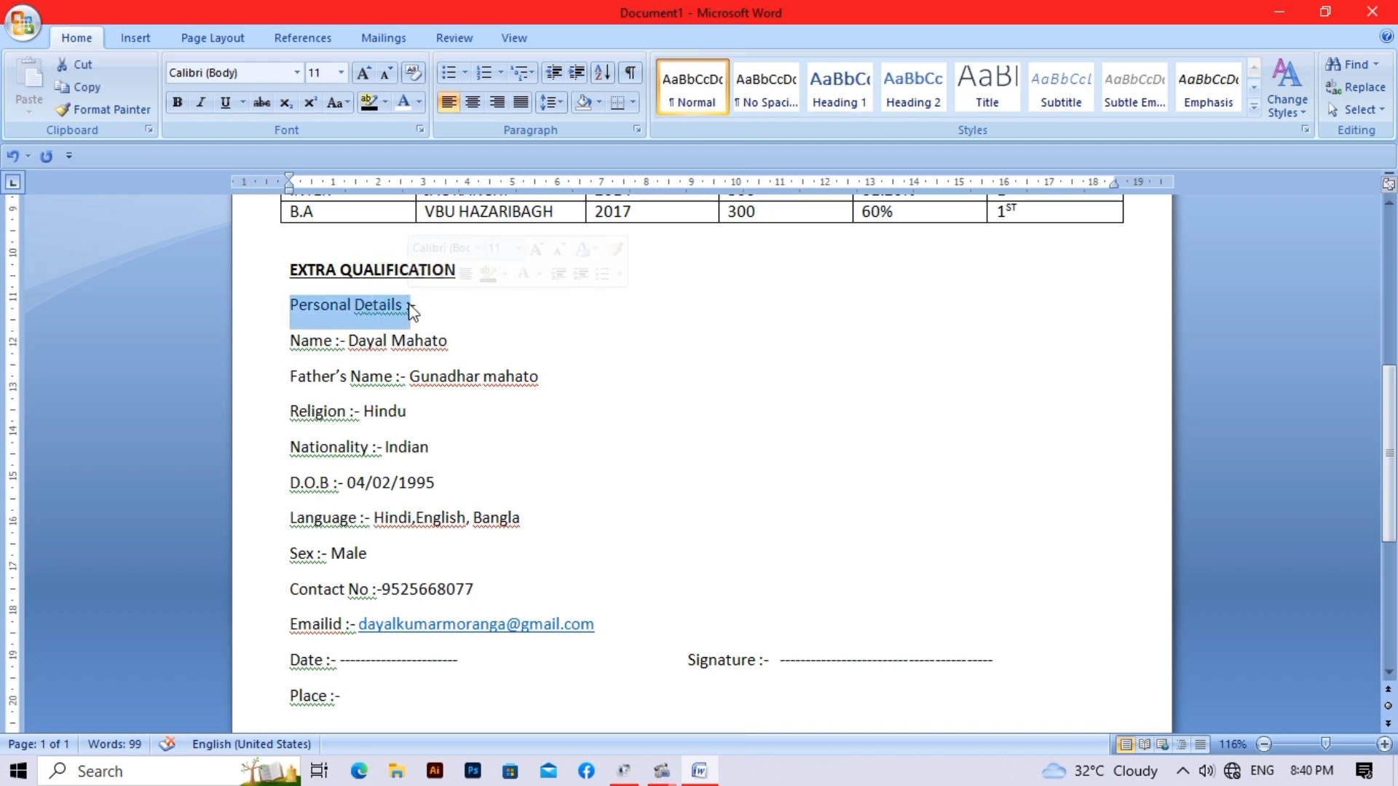
{"action": "left_click", "coordinate": [174, 103]}
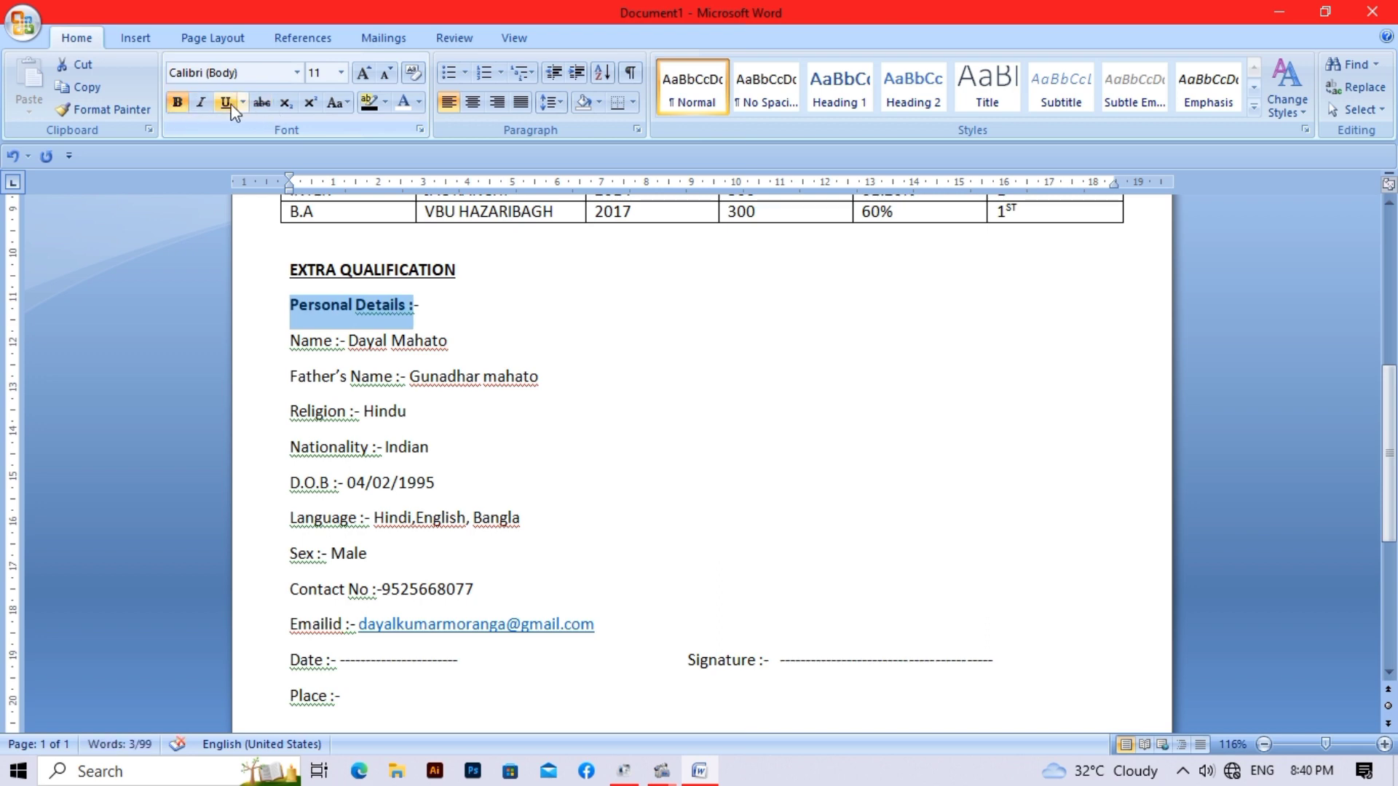
{"action": "left_click", "coordinate": [542, 291]}
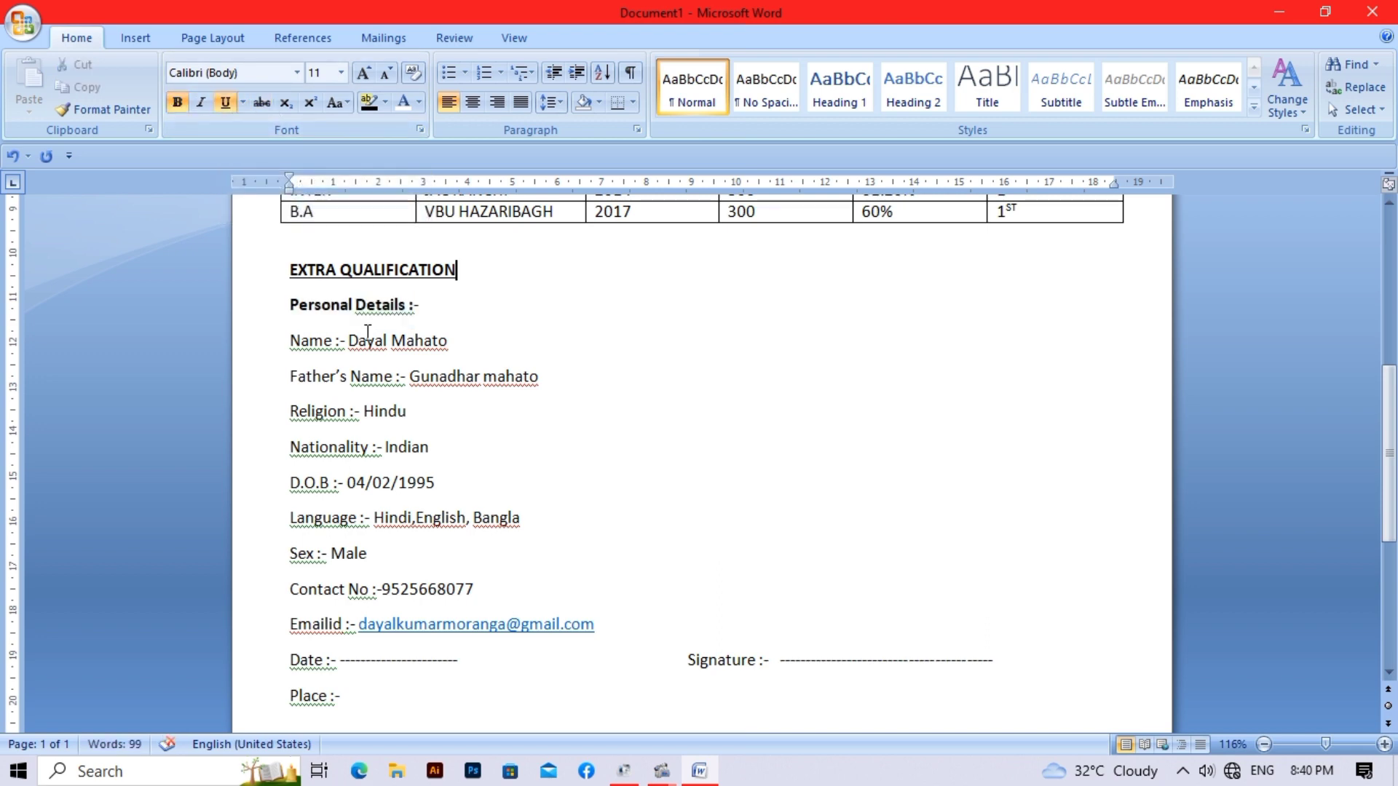
{"action": "left_click_drag", "start_coordinate": [295, 342], "coordinate": [446, 618]}
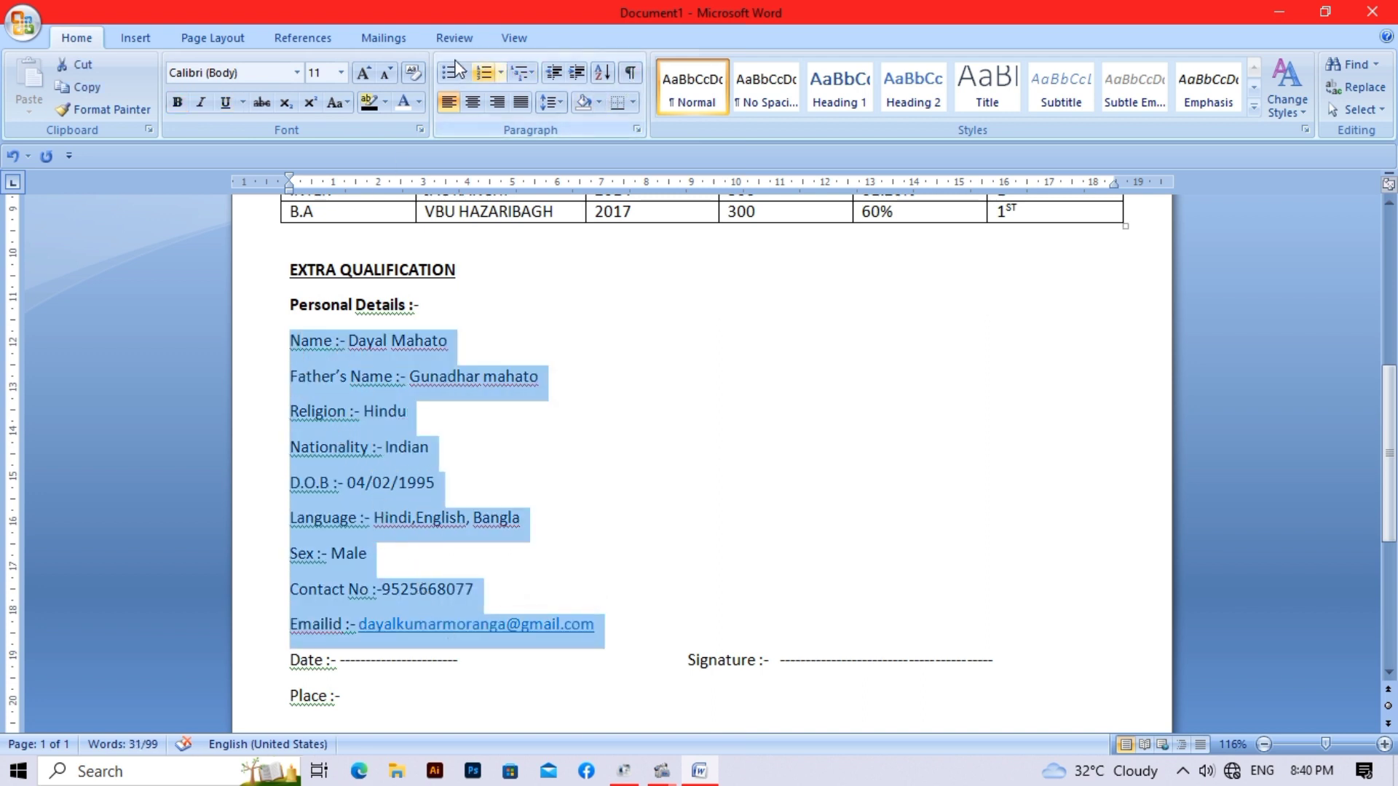
- Set a 0.6 cm left indent on the Name through Emailid lines
{"action": "left_click", "coordinate": [249, 44]}
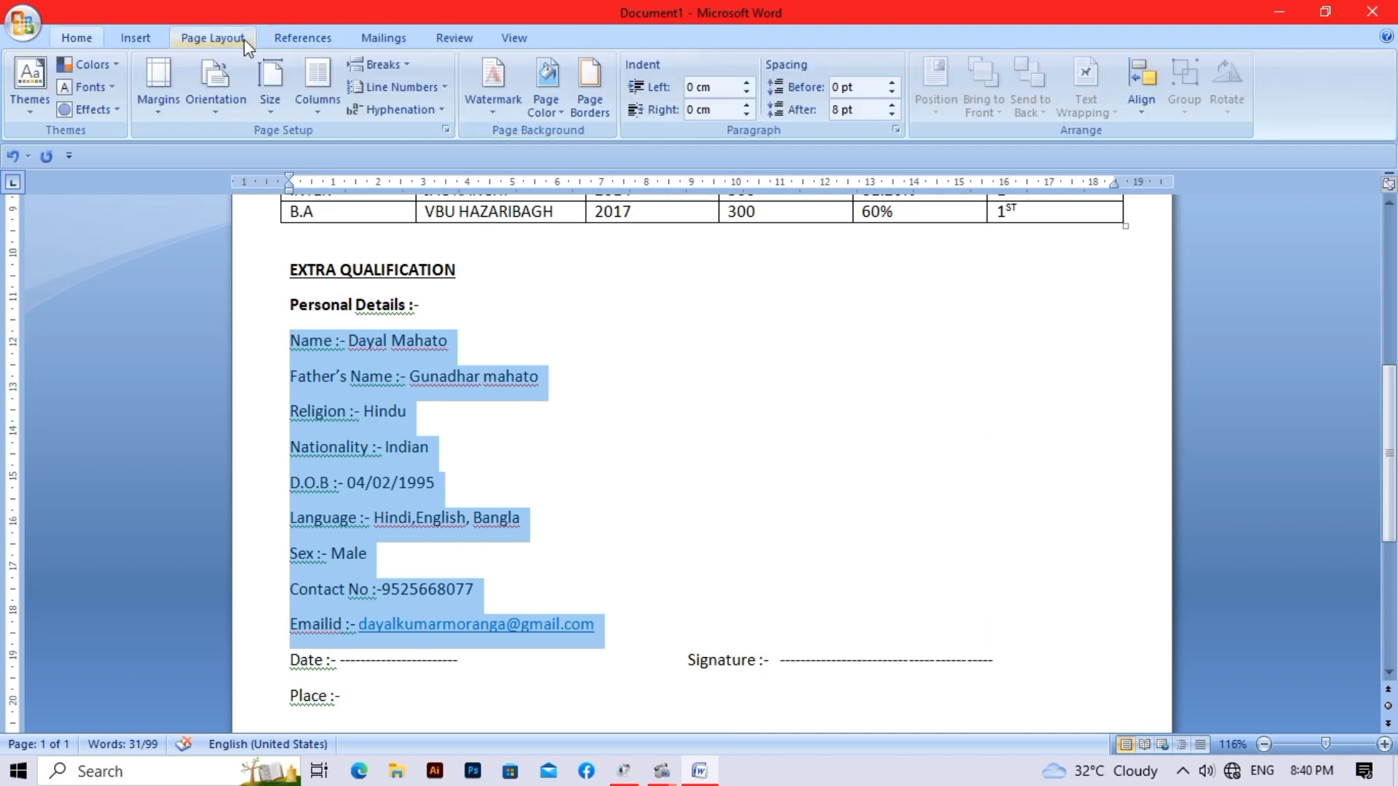
{"action": "left_click", "coordinate": [746, 85]}
{"action": "left_click", "coordinate": [746, 85]}
{"action": "left_click", "coordinate": [747, 84]}
{"action": "left_click", "coordinate": [746, 85]}
{"action": "left_click", "coordinate": [746, 85]}
{"action": "left_click", "coordinate": [746, 85]}
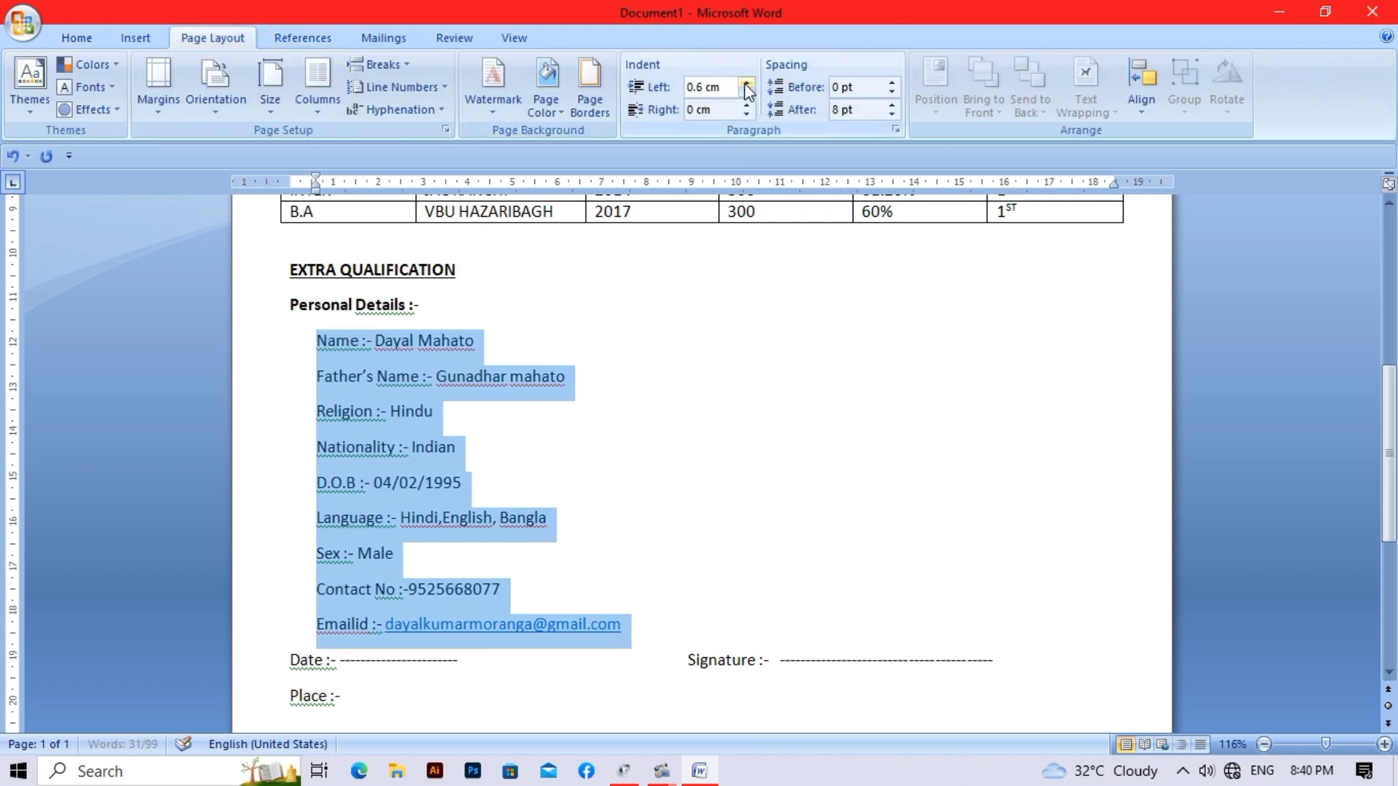
{"action": "left_click", "coordinate": [806, 364]}
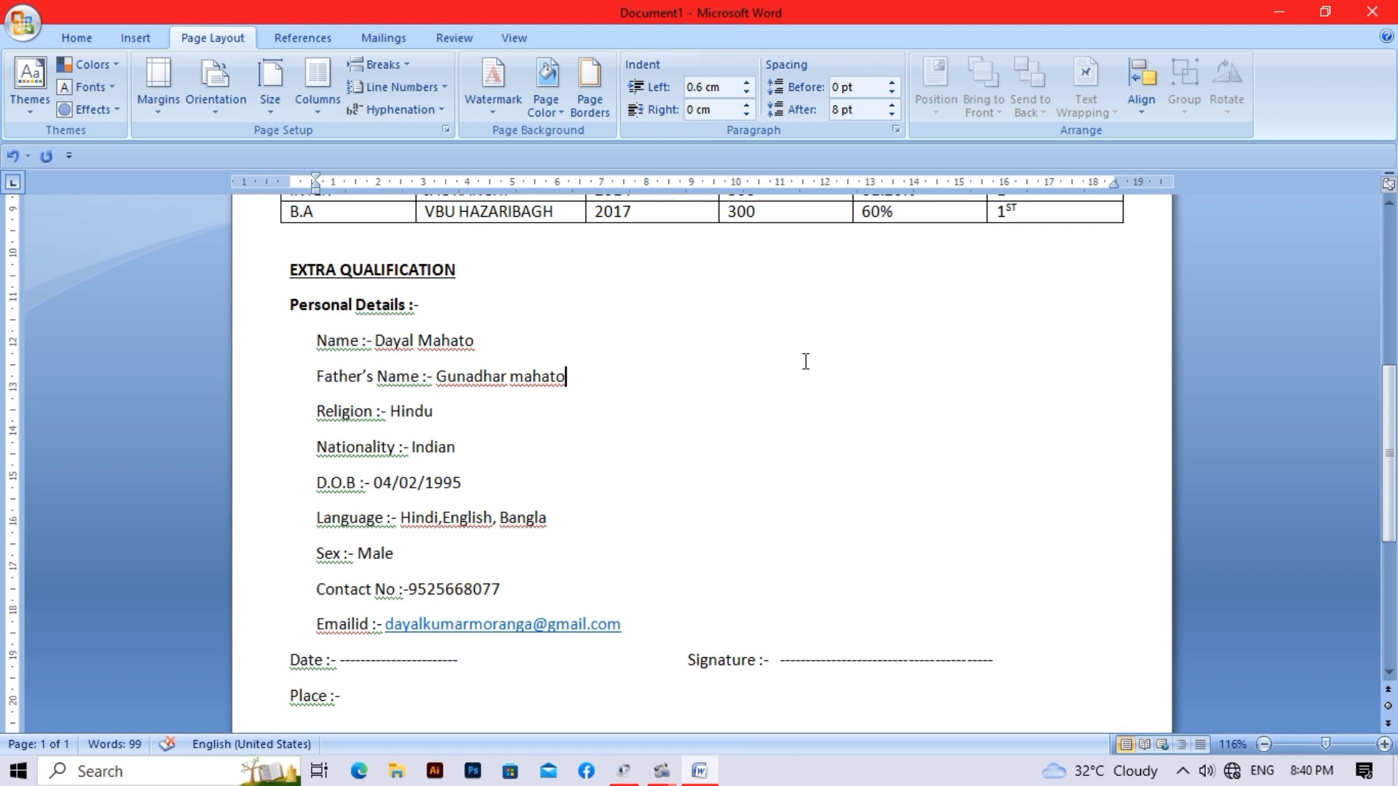
{"action": "scroll", "coordinate": [806, 362], "scroll_direction": "down", "scroll_amount": 3}
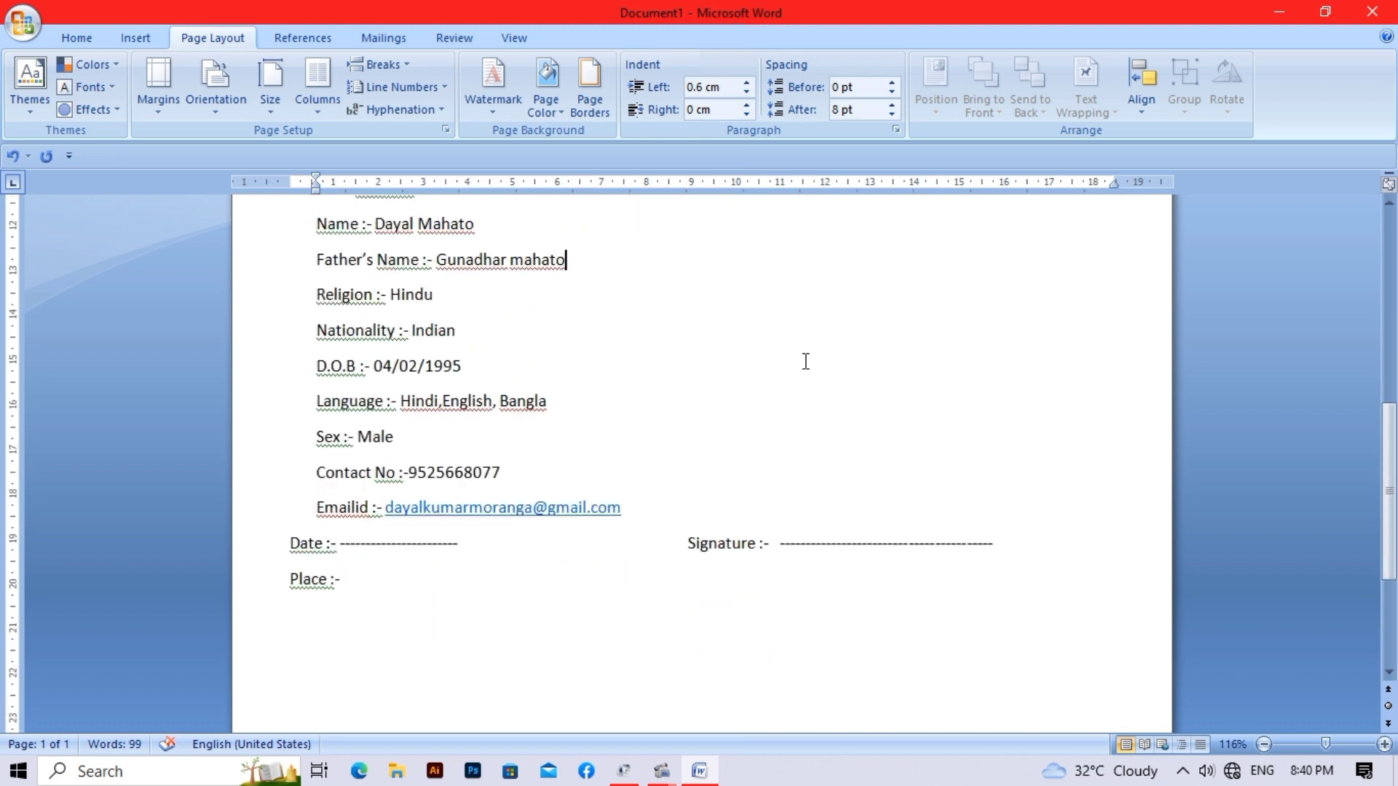
{"action": "scroll", "coordinate": [806, 362], "scroll_direction": "up", "scroll_amount": 15}
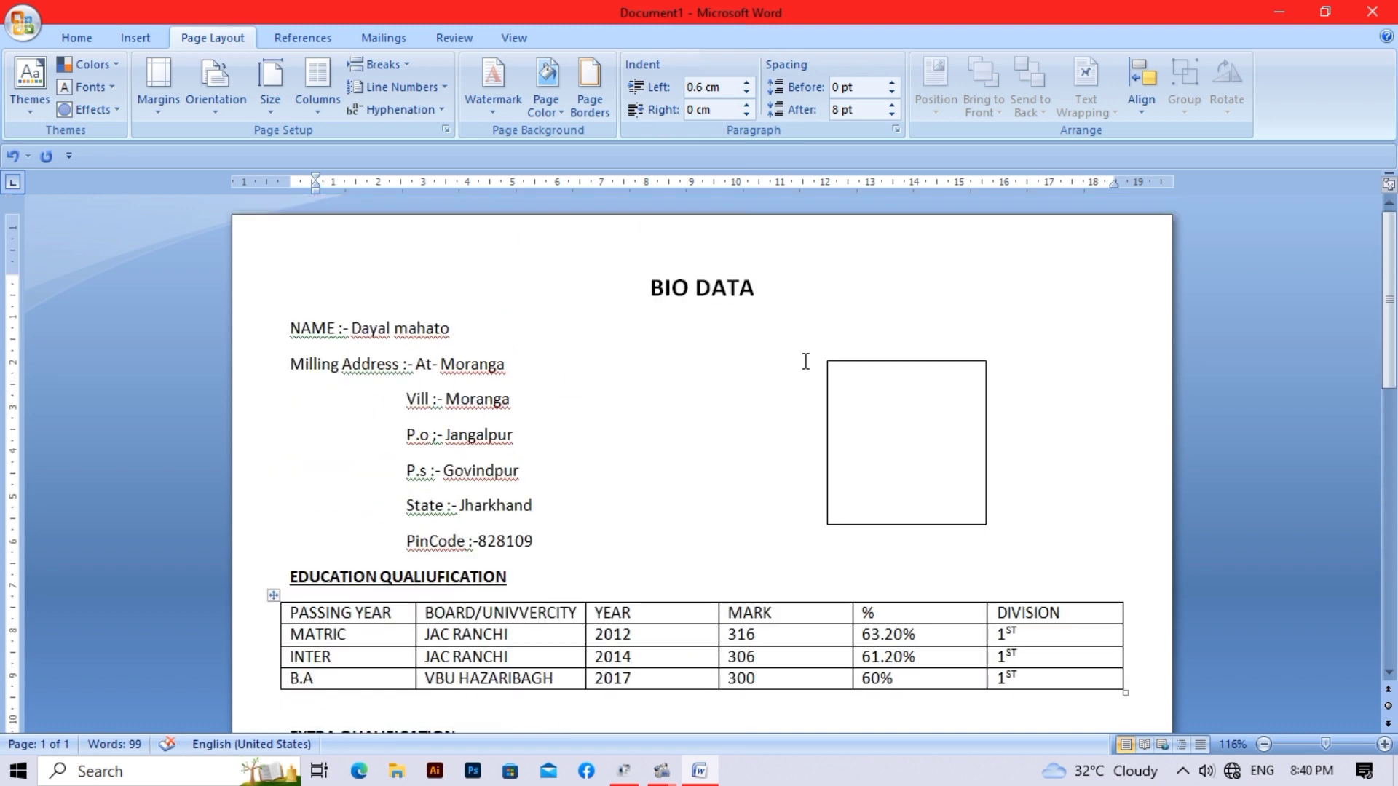
{"action": "scroll", "coordinate": [806, 362], "scroll_direction": "down", "scroll_amount": 3}
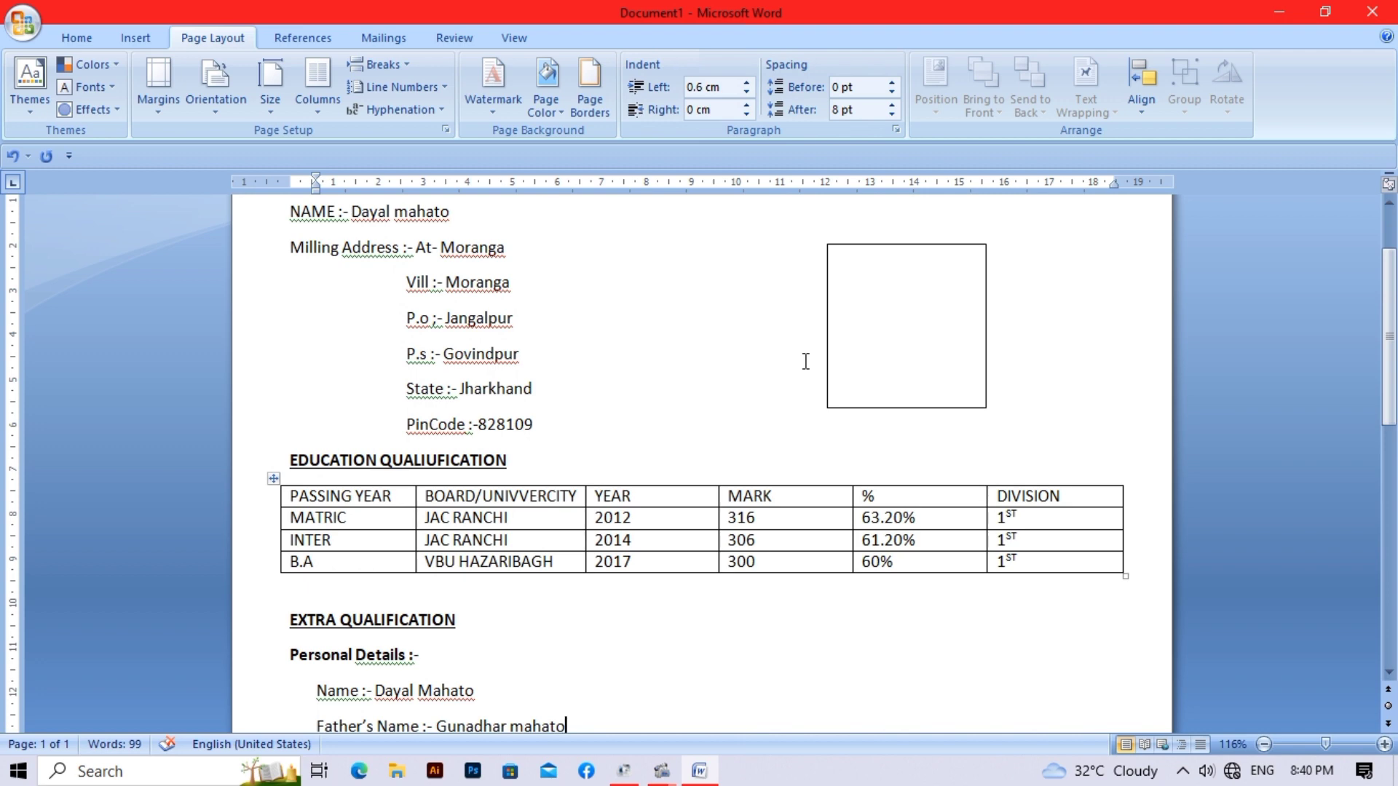
{"action": "scroll", "coordinate": [806, 362], "scroll_direction": "up", "scroll_amount": 3}
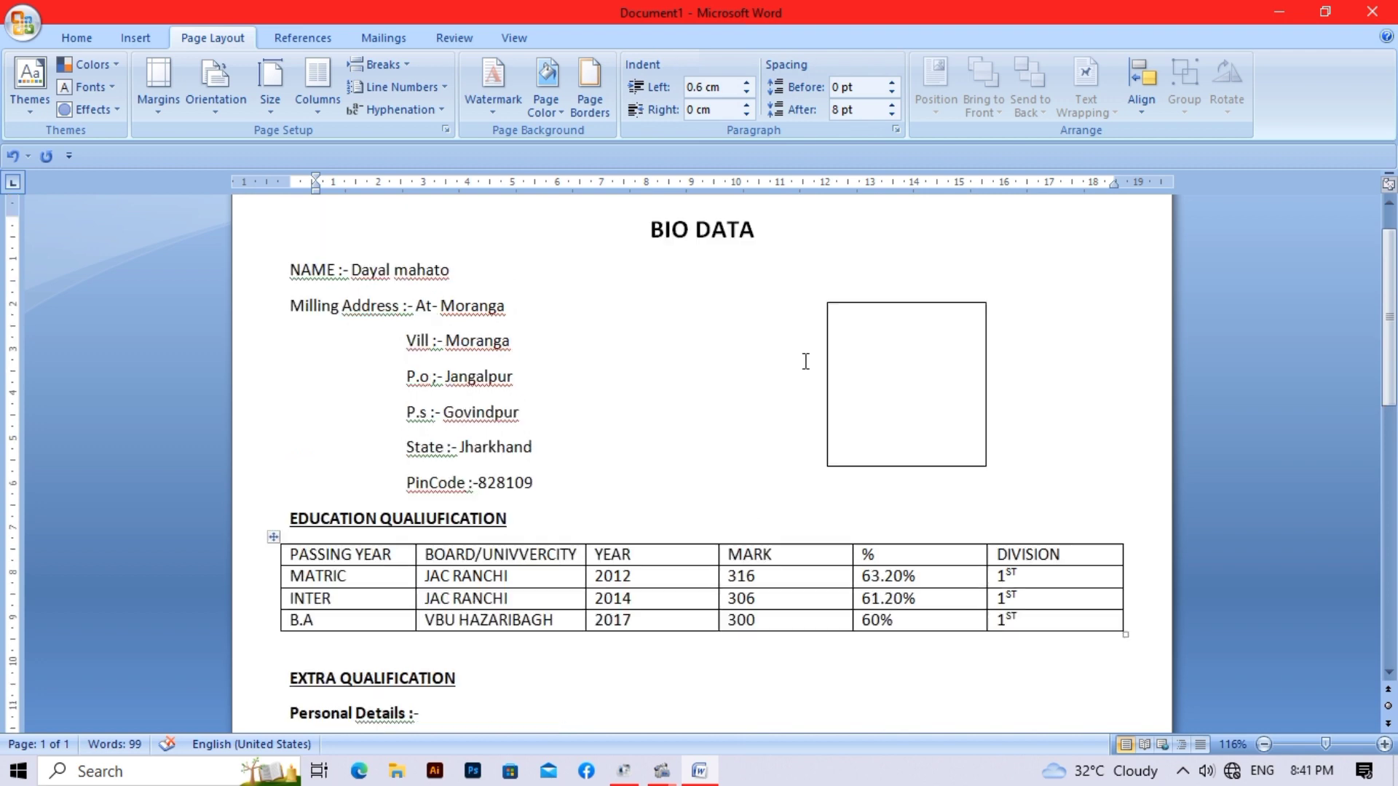
{"action": "scroll", "coordinate": [806, 362], "scroll_direction": "down", "scroll_amount": 2}
- Draw a 28.33 × 19.77 cm rectangle spanning the whole page
{"action": "left_click", "coordinate": [138, 30]}
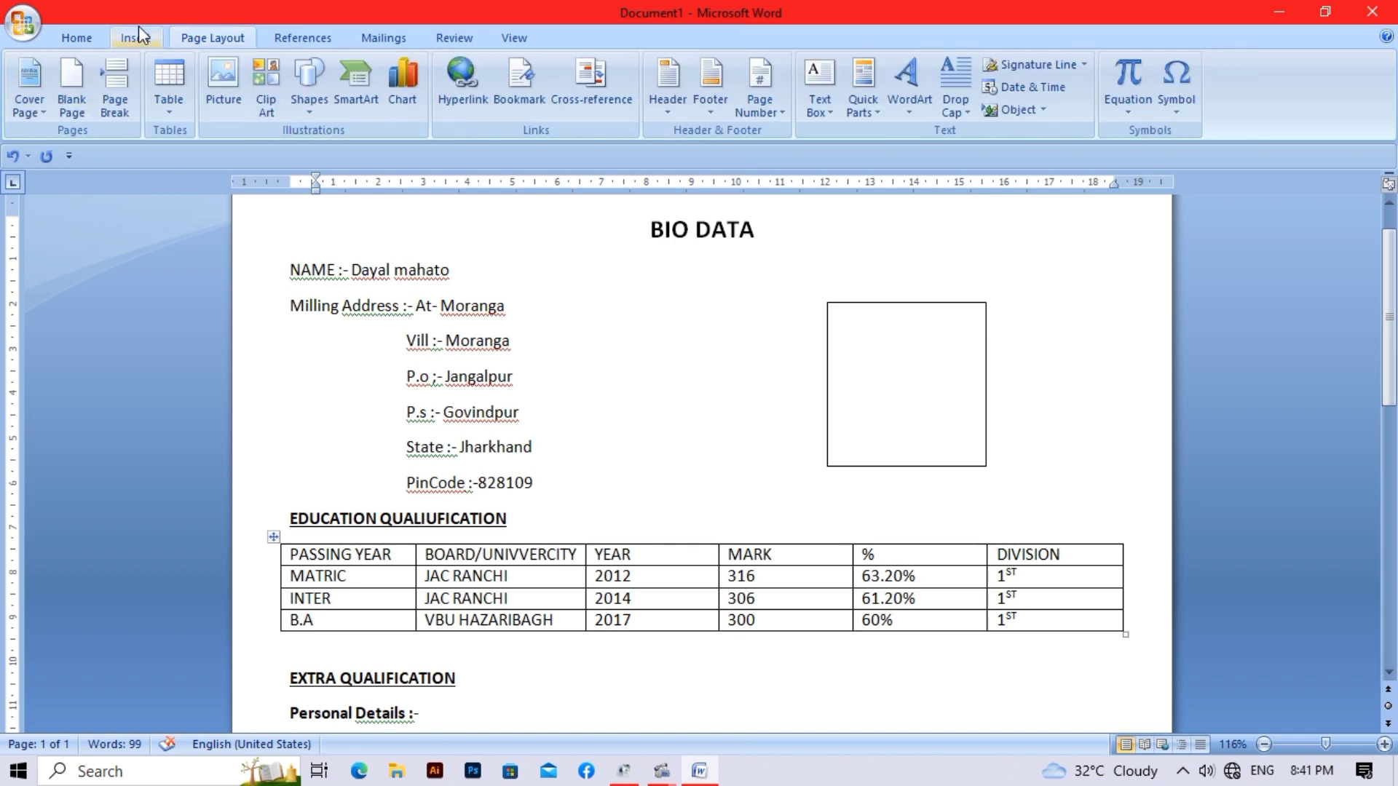
{"action": "left_click", "coordinate": [316, 109]}
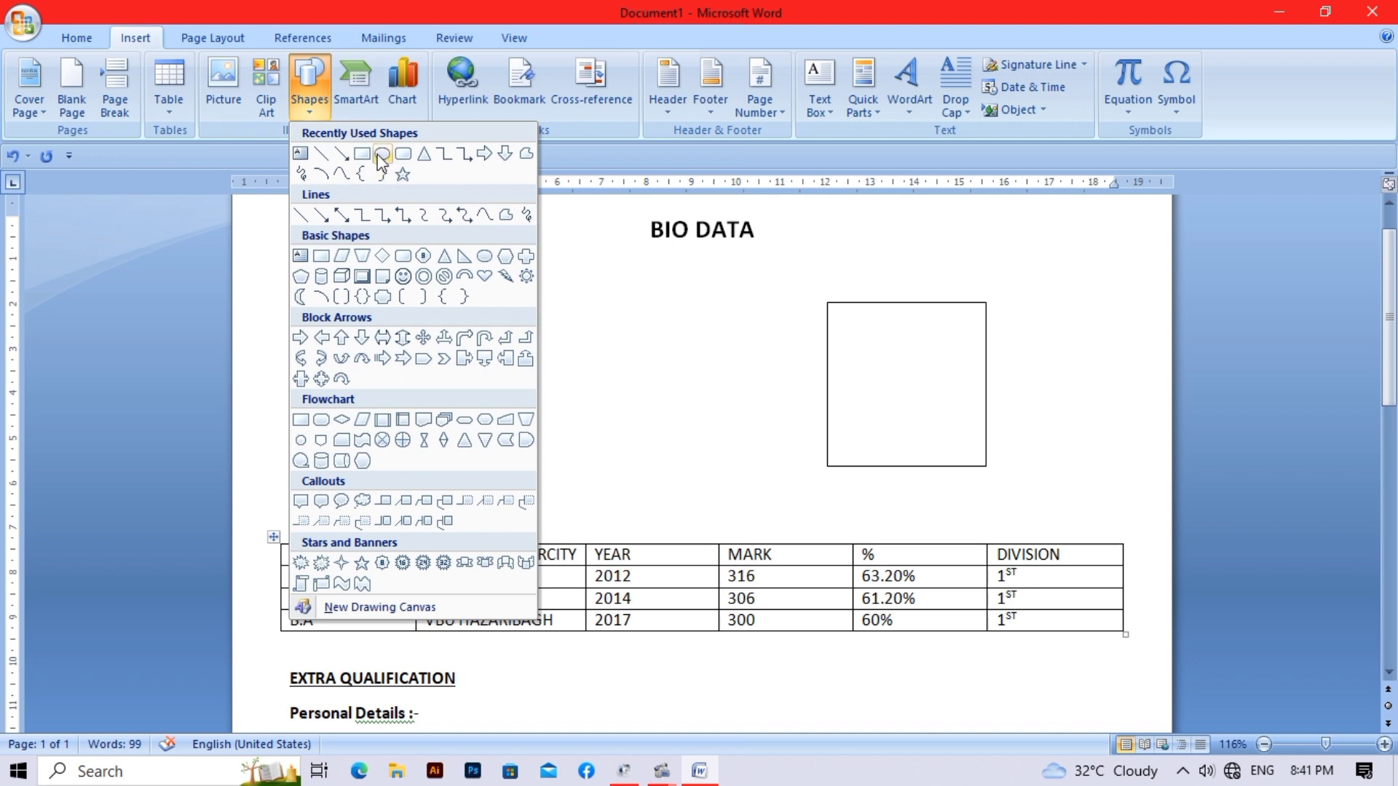
{"action": "left_click", "coordinate": [361, 154]}
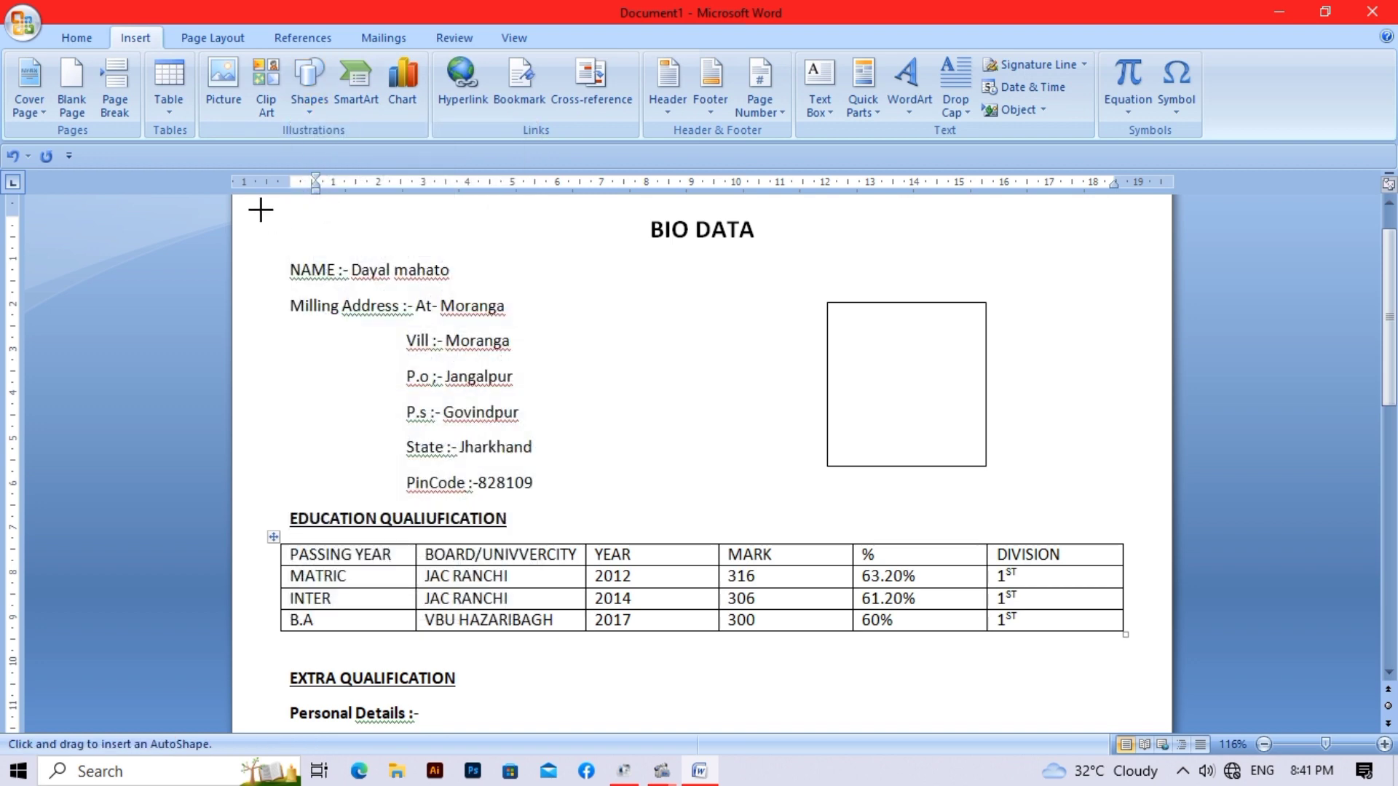
{"action": "mouse_move", "coordinate": [260, 207]}
{"action": "left_mouse_down"}
{"action": "mouse_move", "coordinate": [327, 408]}
{"action": "mouse_move", "coordinate": [451, 625]}
{"action": "mouse_move", "coordinate": [631, 714]}
{"action": "mouse_move", "coordinate": [830, 699]}
{"action": "mouse_move", "coordinate": [1124, 706]}
{"action": "mouse_move", "coordinate": [1140, 735]}
{"action": "mouse_move", "coordinate": [1133, 670]}
{"action": "mouse_move", "coordinate": [1133, 698]}
{"action": "mouse_move", "coordinate": [1155, 688]}
{"action": "mouse_move", "coordinate": [1145, 698]}
{"action": "left_mouse_up"}
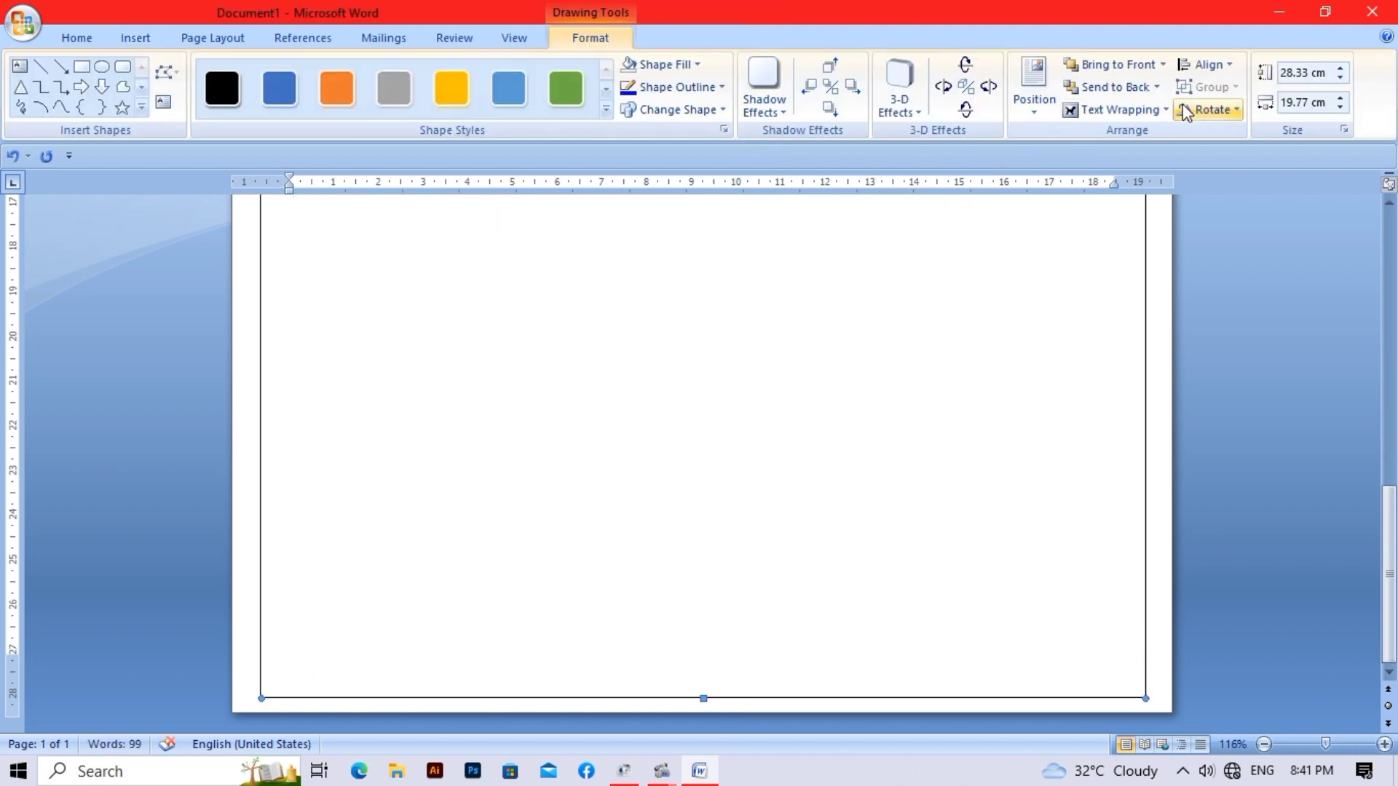
- Put the page rectangle behind text and stretch its top edge above the title to 28.97 cm tall
{"action": "left_click", "coordinate": [1152, 108]}
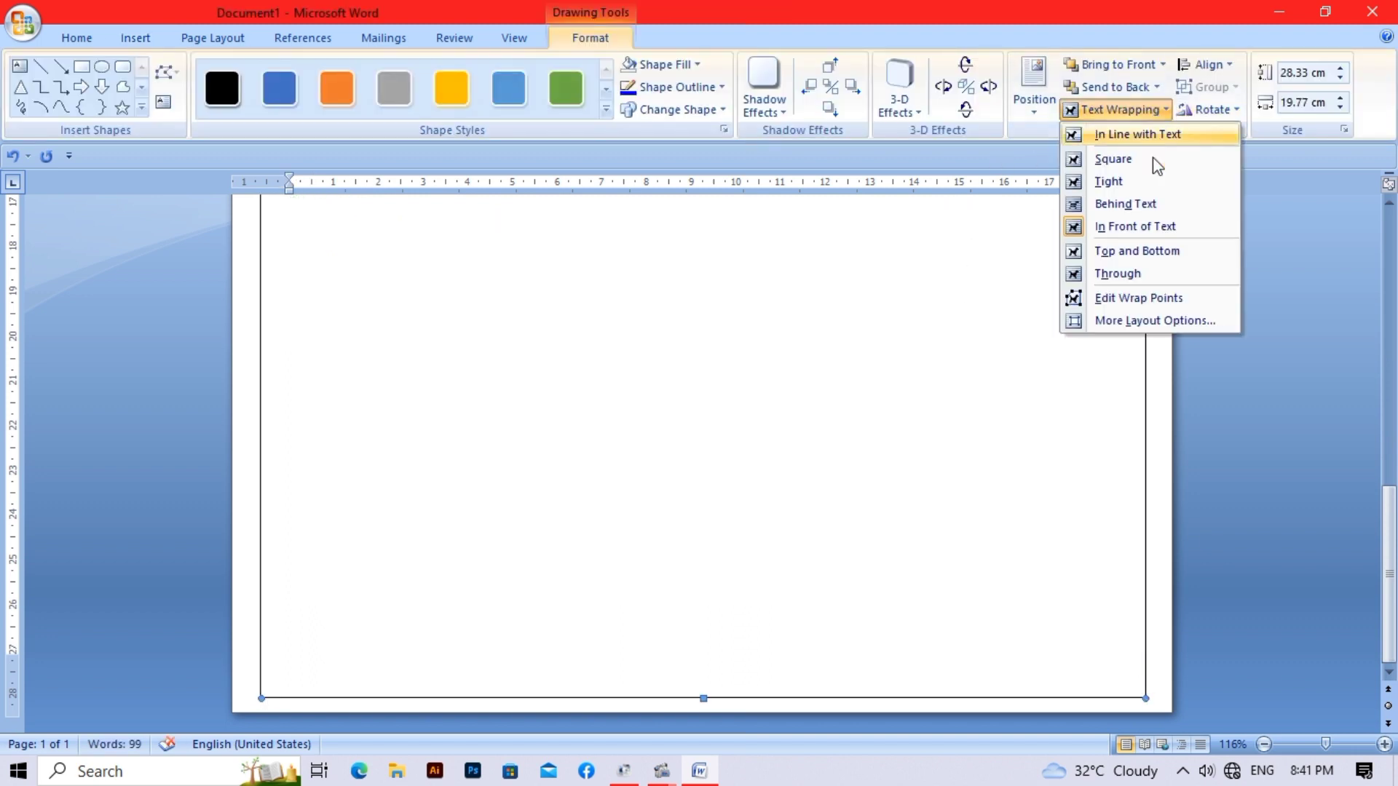
{"action": "left_click", "coordinate": [1155, 204]}
{"action": "scroll", "coordinate": [947, 452], "scroll_direction": "up", "scroll_amount": 12}
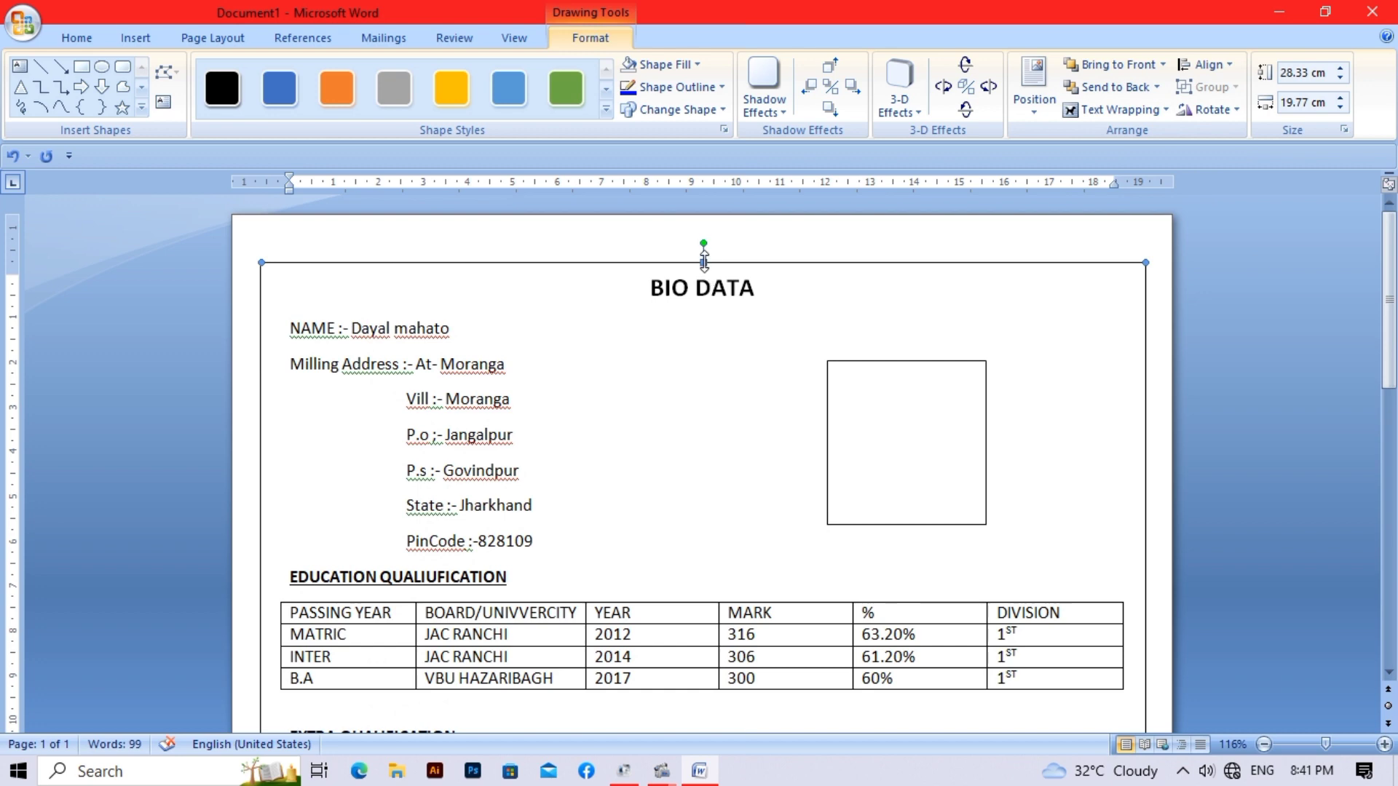
{"action": "left_click_drag", "start_coordinate": [704, 262], "coordinate": [707, 231]}
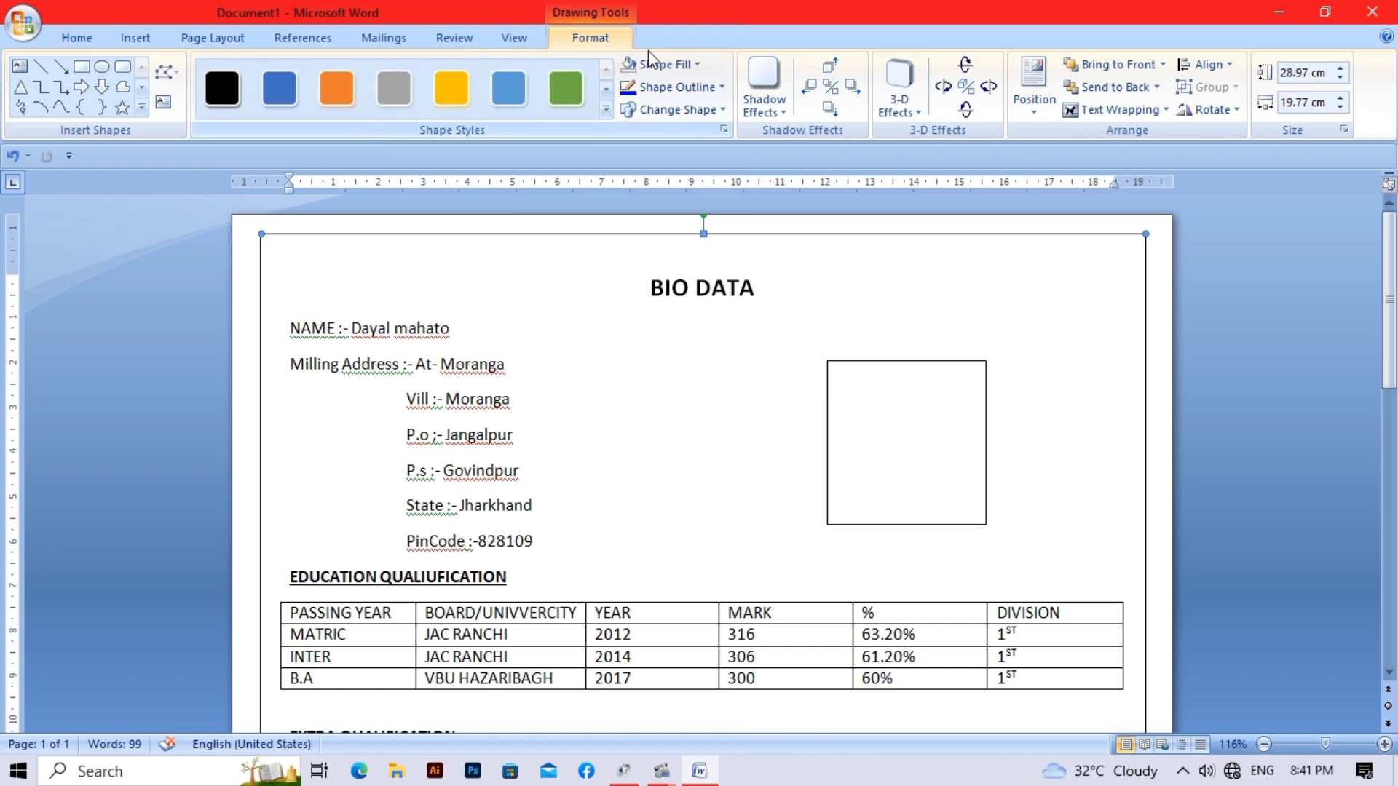
- Thicken the page-framing rectangle's outline to a 2¼ pt weight
{"action": "left_click", "coordinate": [691, 87]}
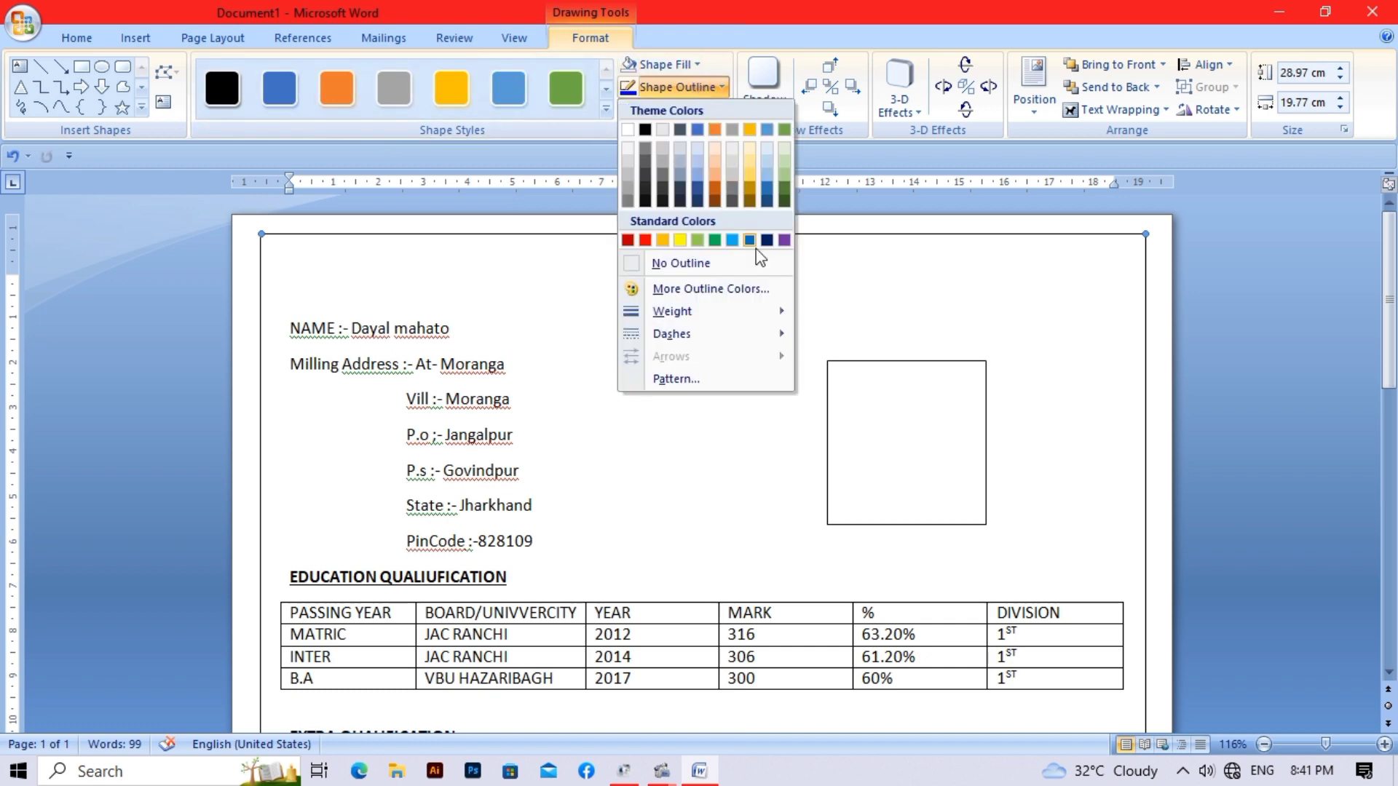
{"action": "mouse_move", "coordinate": [777, 315]}
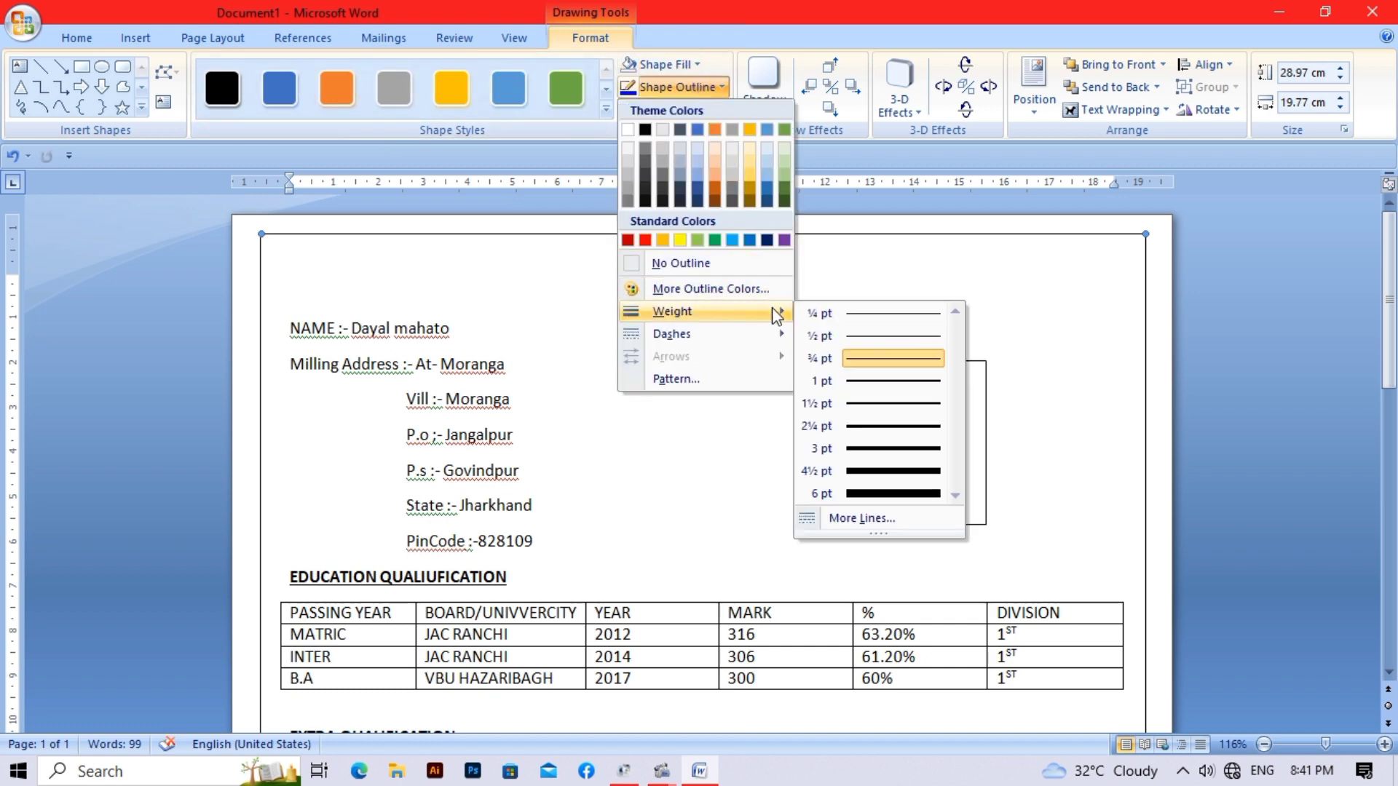
{"action": "left_click", "coordinate": [920, 427]}
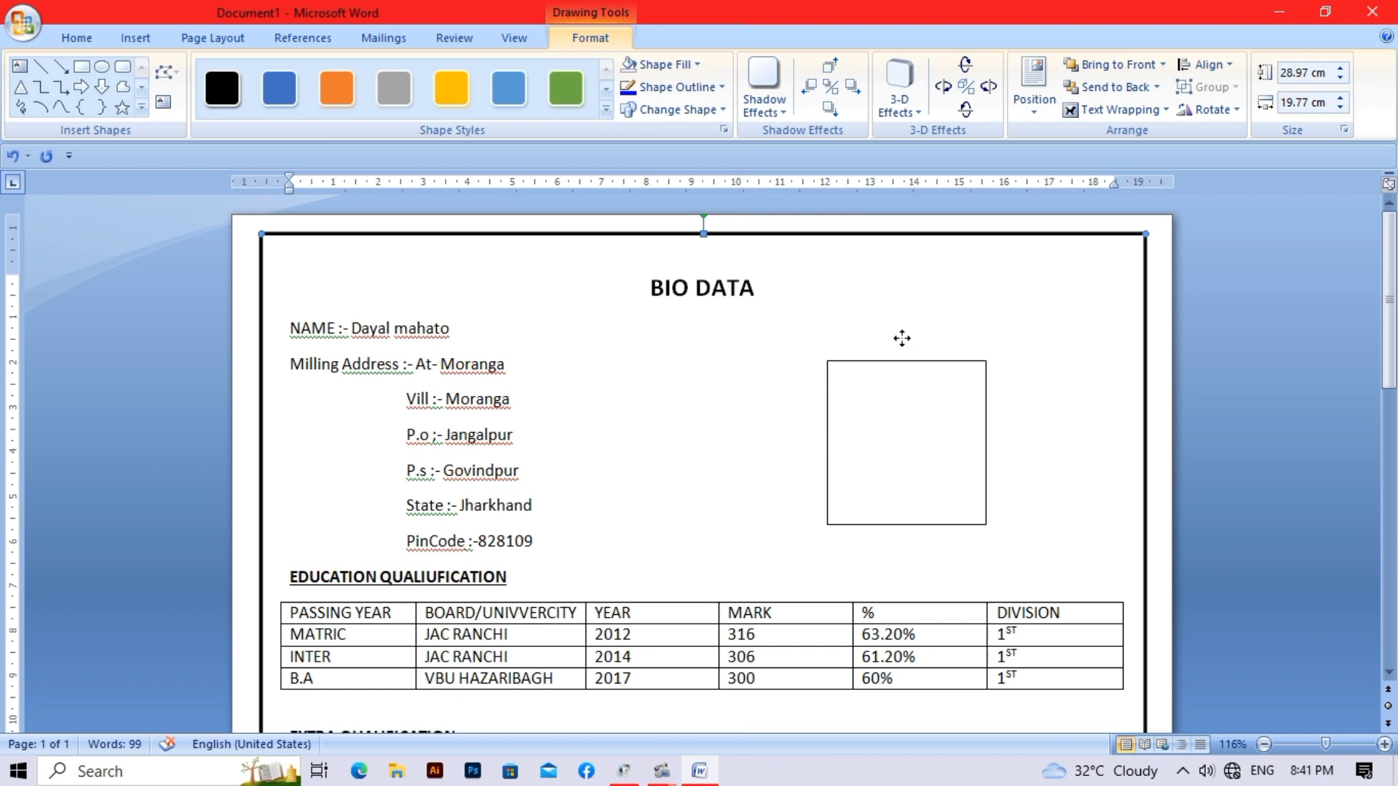
{"action": "scroll", "coordinate": [902, 338], "scroll_direction": "down", "scroll_amount": 4}
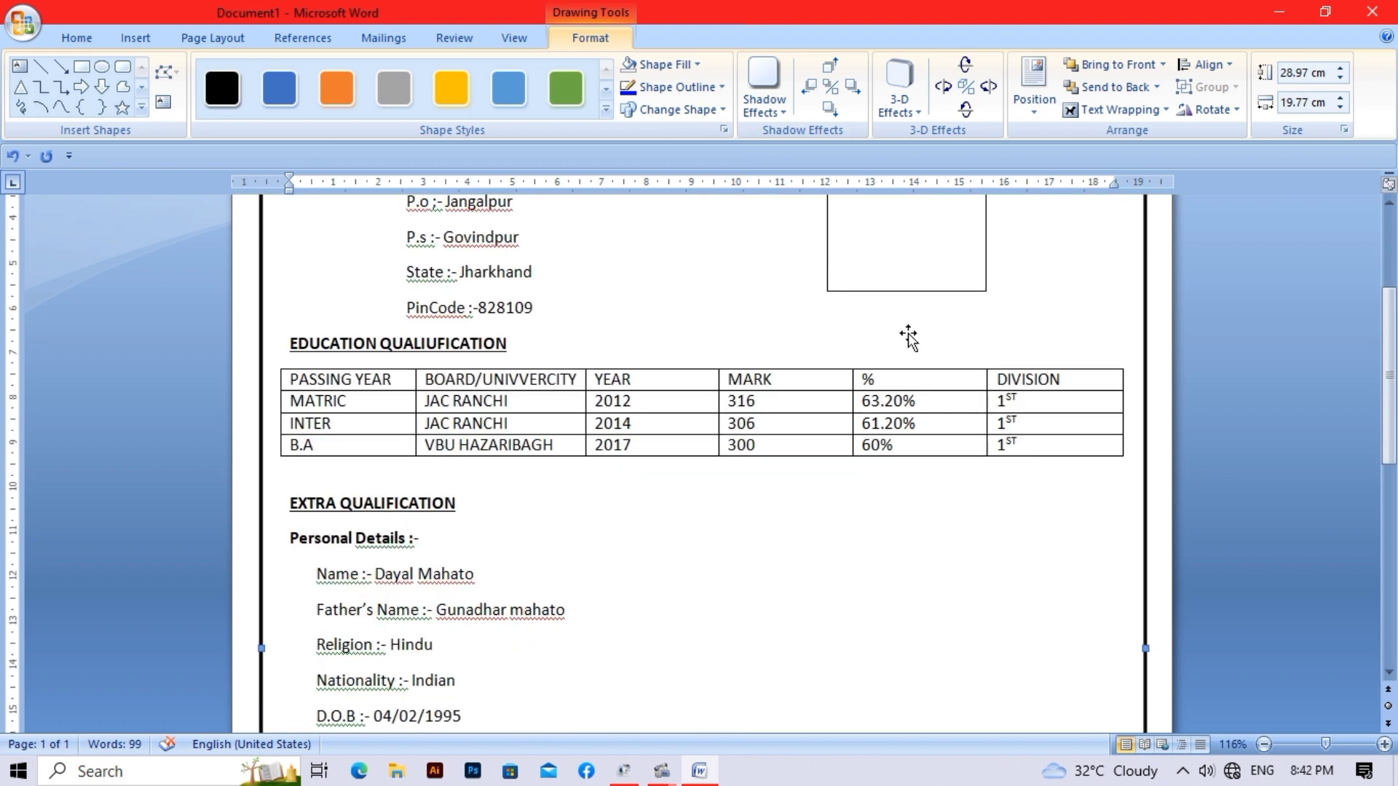
- Begin saving the bio data document as a new file named bio2
{"action": "key", "text": "ctrl+s"}
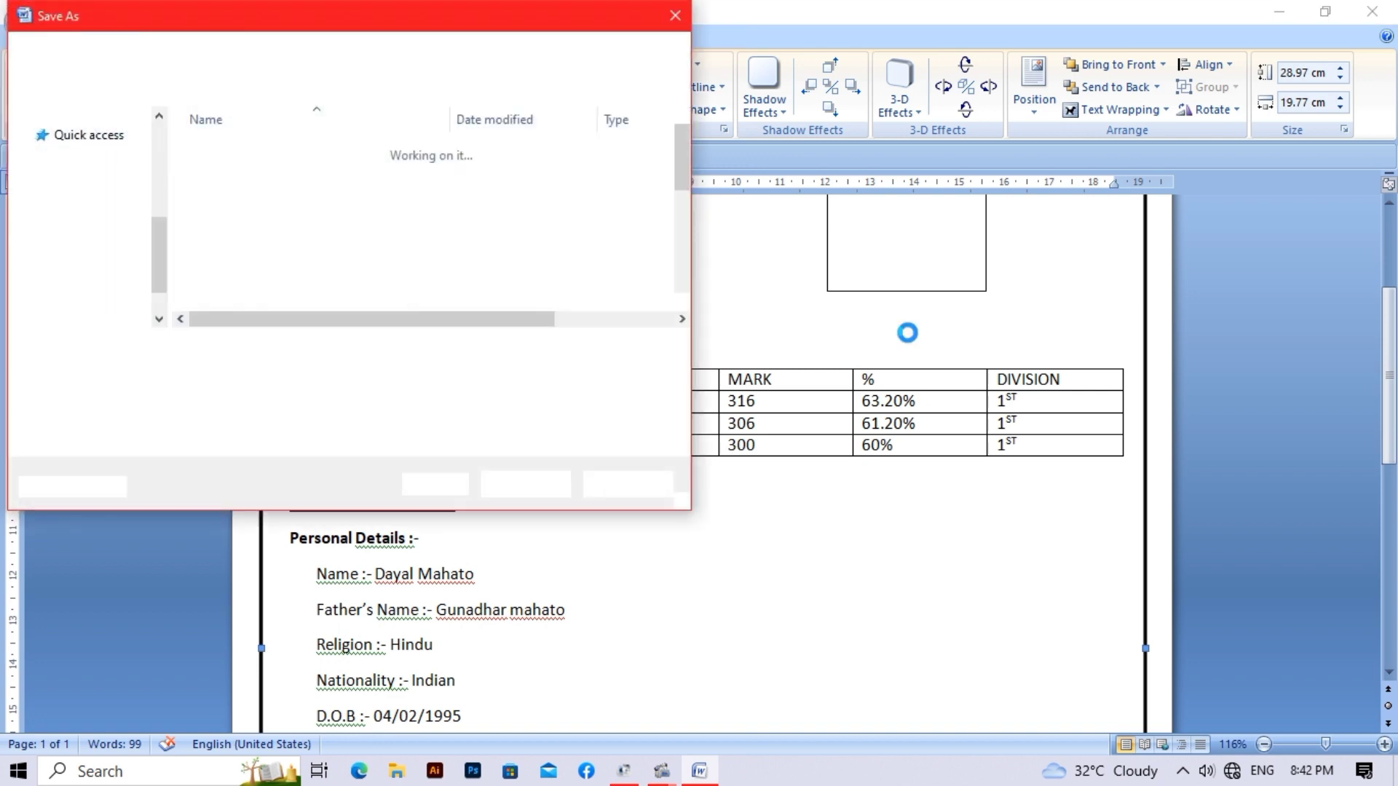